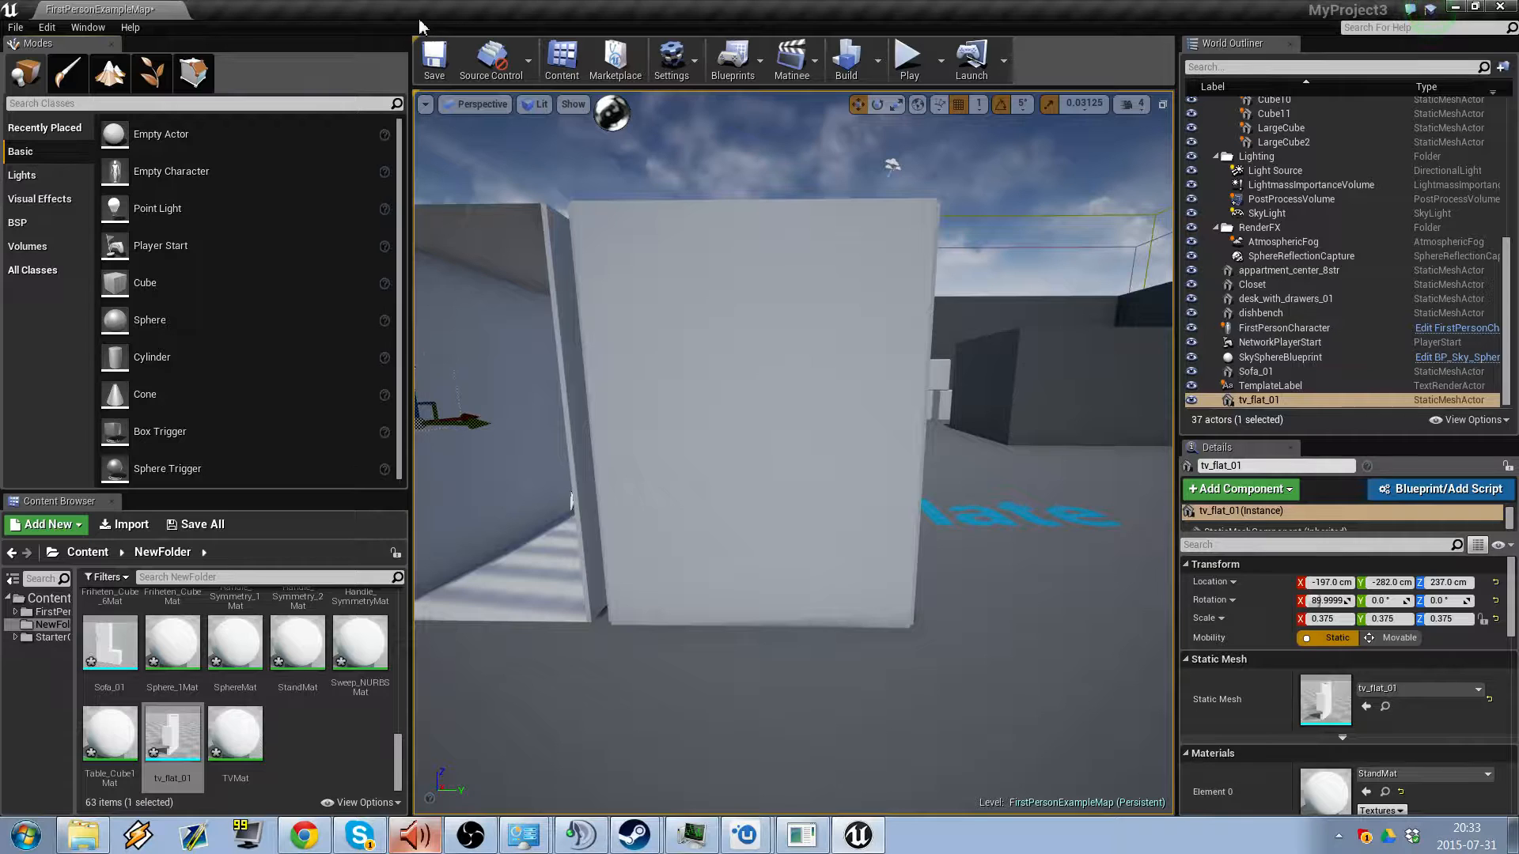
- Enlarge the level viewport by narrowing the Modes, Content Browser, World Outliner and Details areas
drag(414, 320, 42, 318)
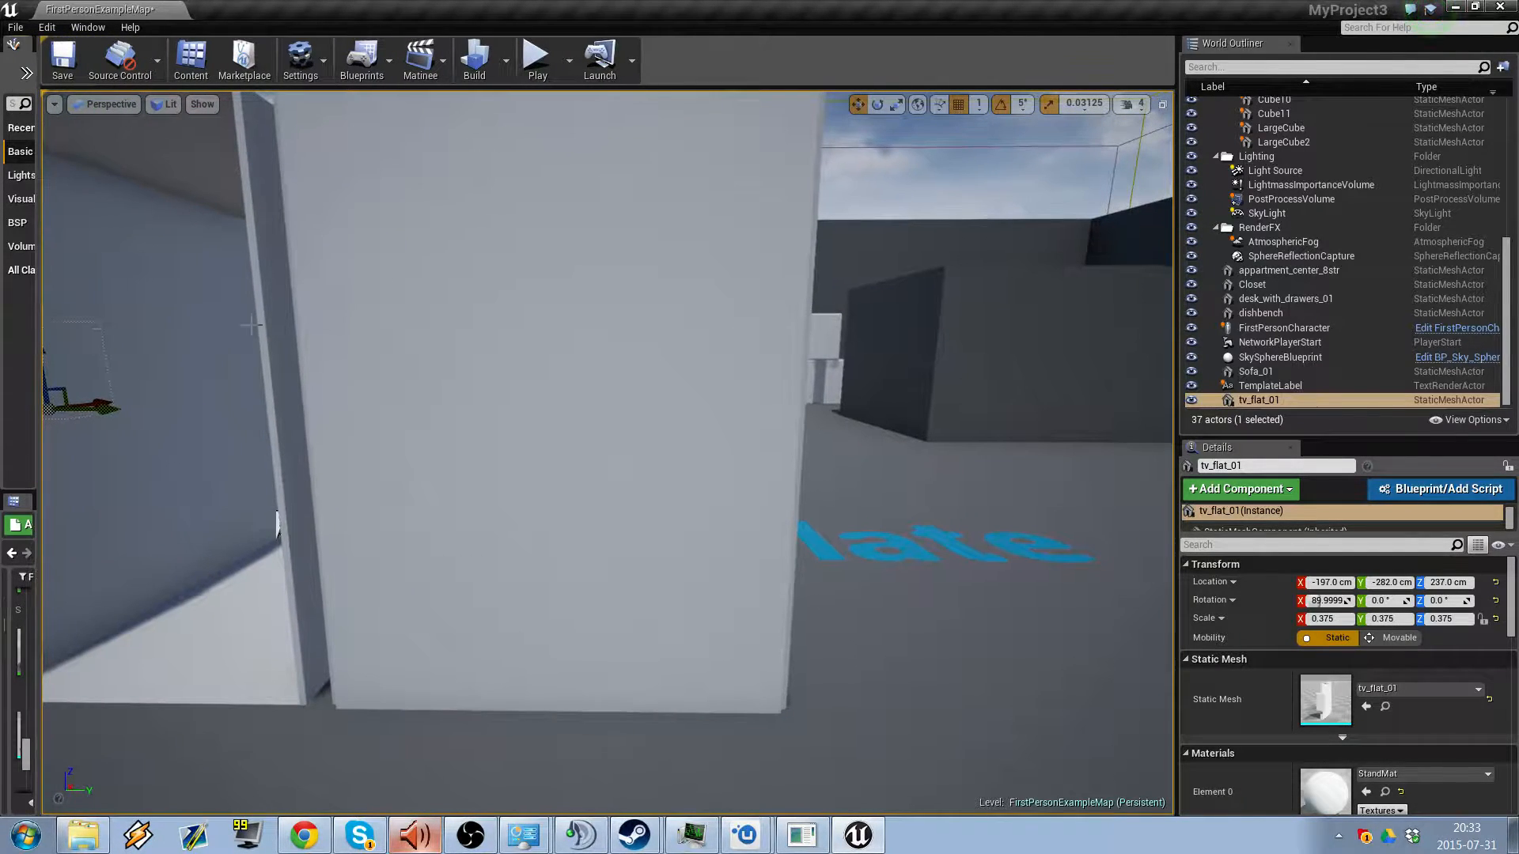
drag(1178, 225, 1459, 213)
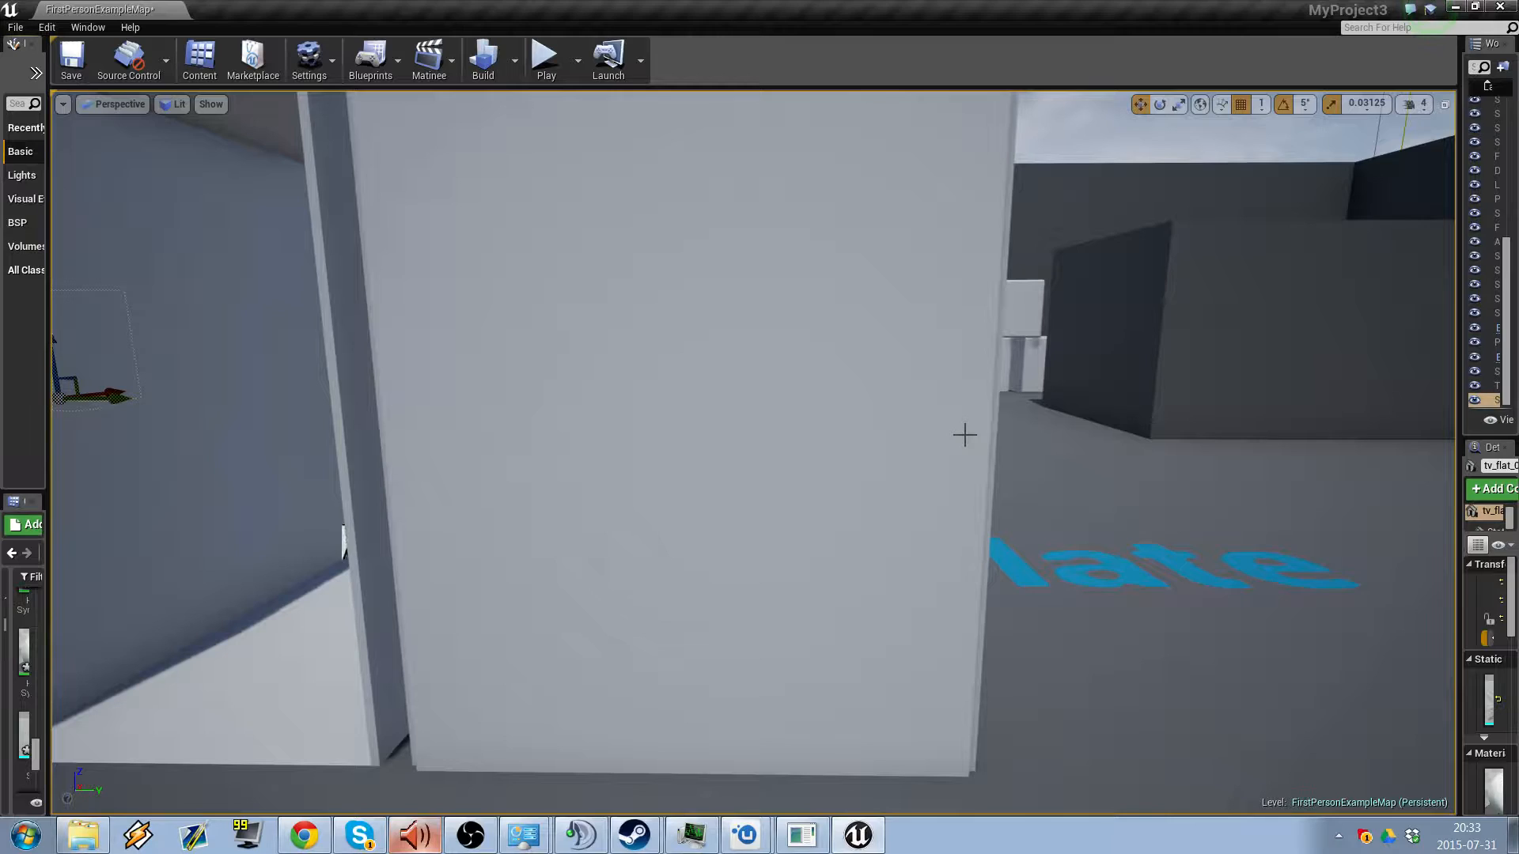
right_click(988, 428)
click(1000, 32)
- Examine the apartment's walls, corridor and furnished rooms from outside and from above
right_drag(863, 300, 692, 383)
key(w)
key(s)
key(w)
key(s)
key(w)
key(s)
right_drag(696, 455, 427, 790)
key(s)
right_drag(753, 453, 641, 475)
key(w)
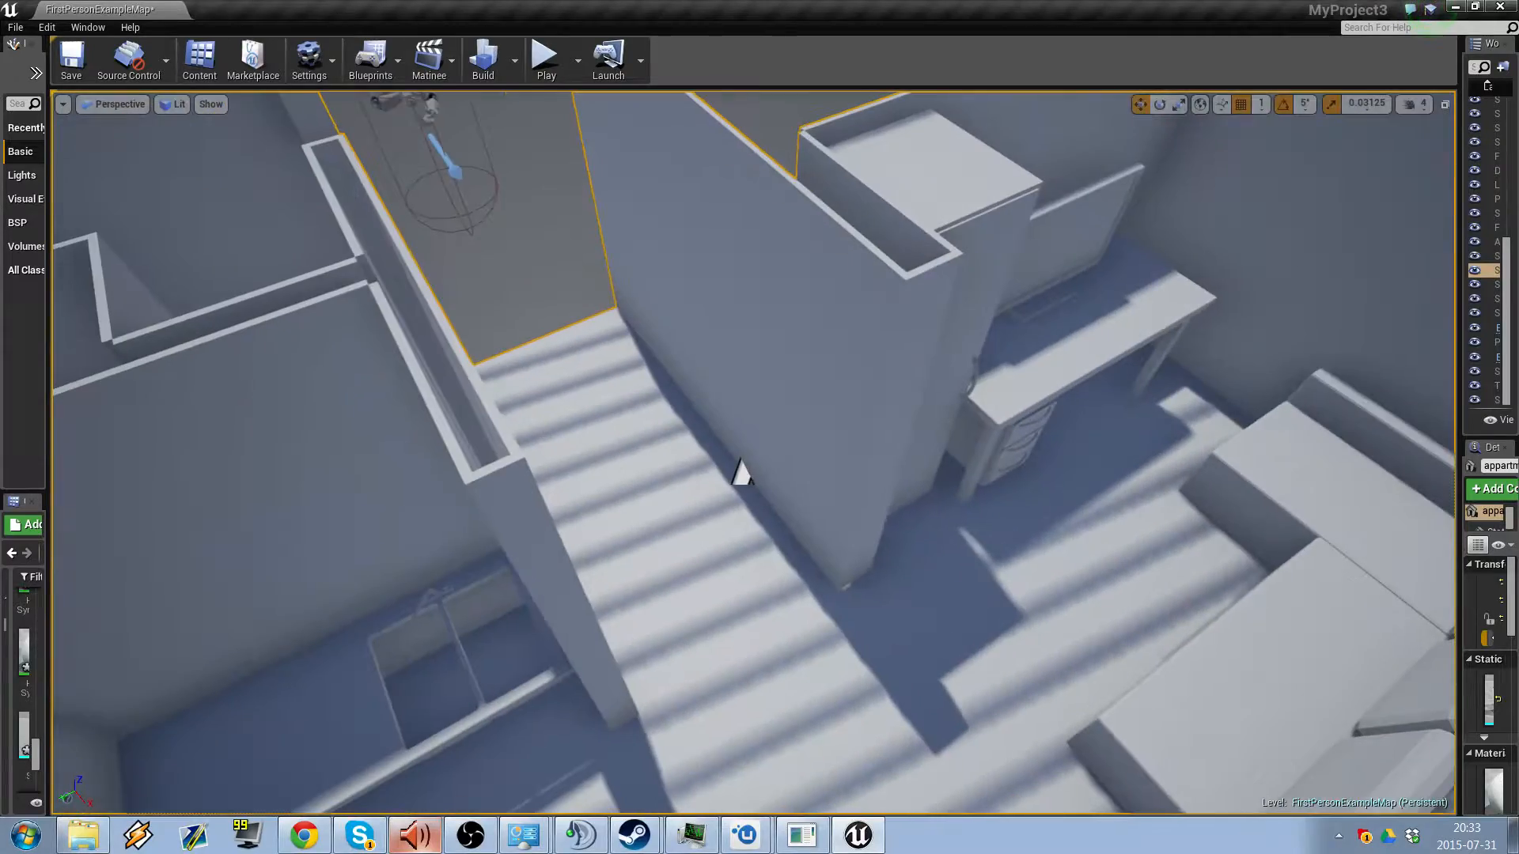
- Inspect the apartment's overall layout from overhead and select the loose cube behind the player character
right_drag(741, 472, 898, 587)
key(s)
key(s)
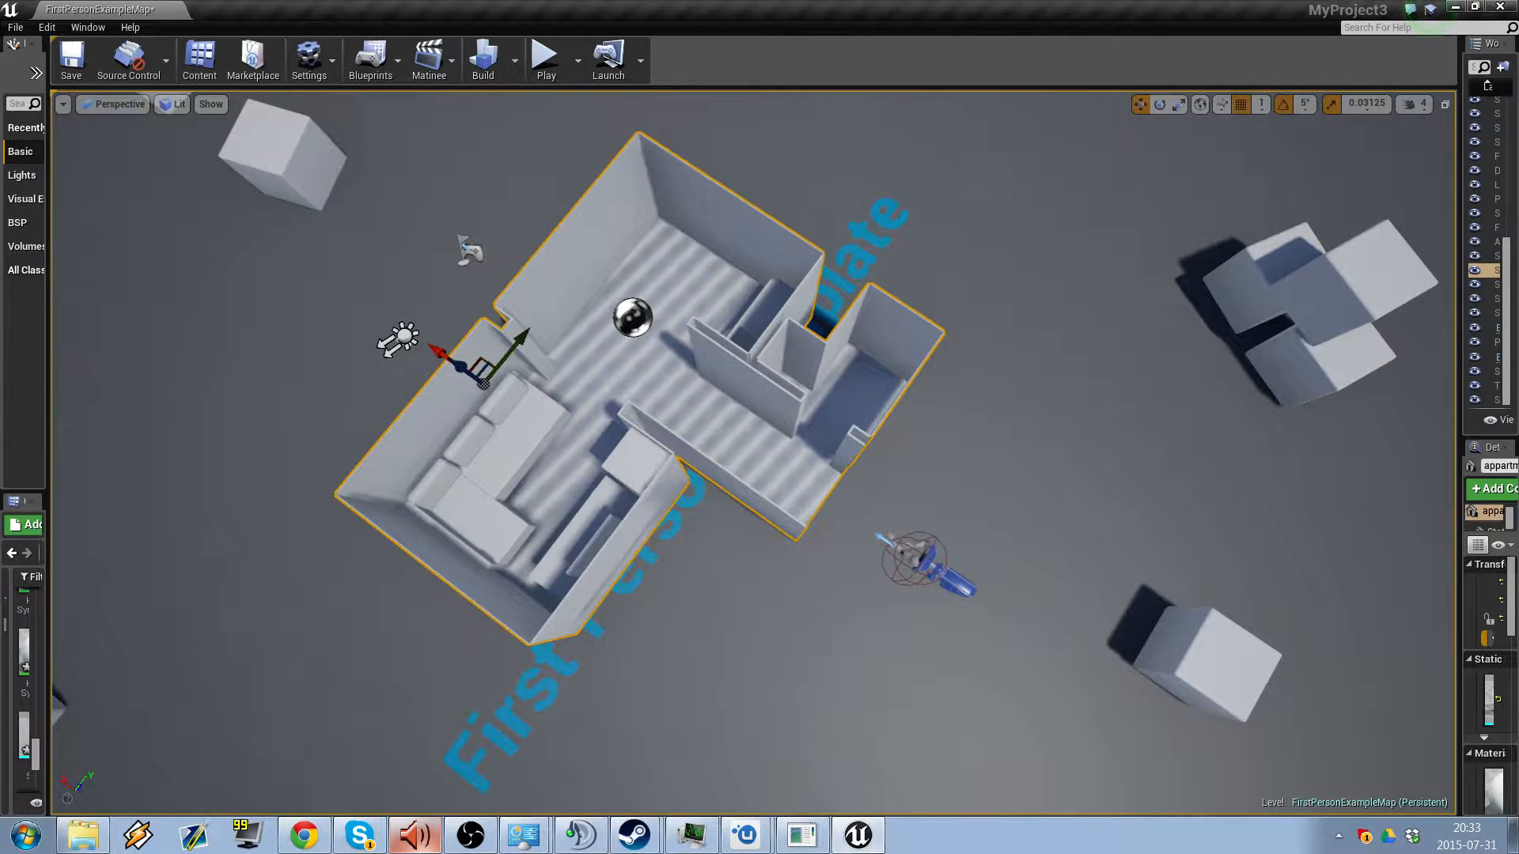
right_drag(899, 587, 896, 592)
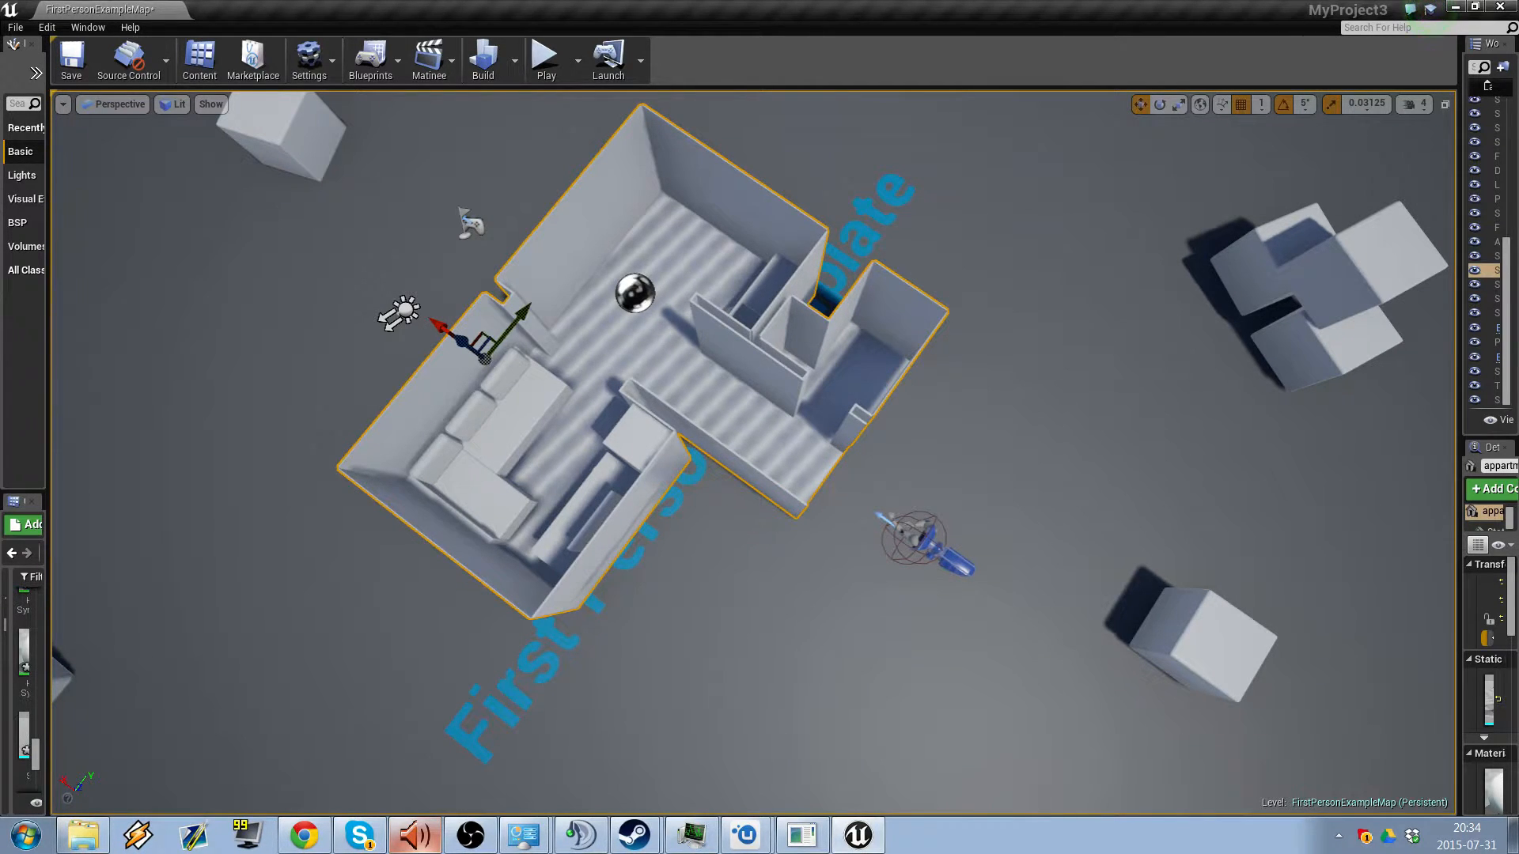
right_drag(896, 593, 842, 594)
right_drag(636, 405, 620, 406)
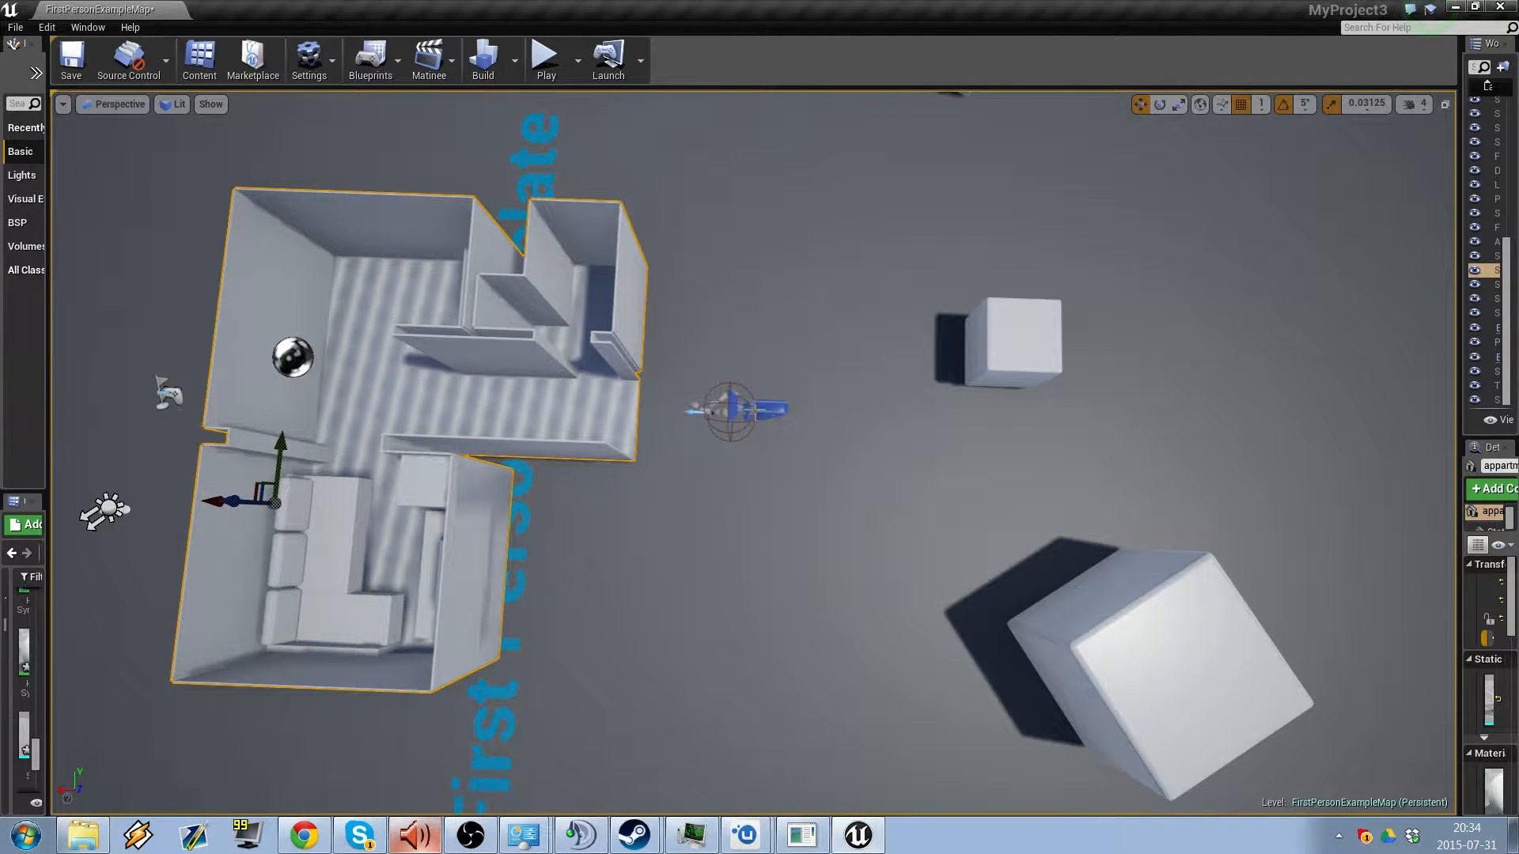
click(1035, 358)
right_drag(1035, 358, 1010, 379)
drag(1010, 379, 950, 386)
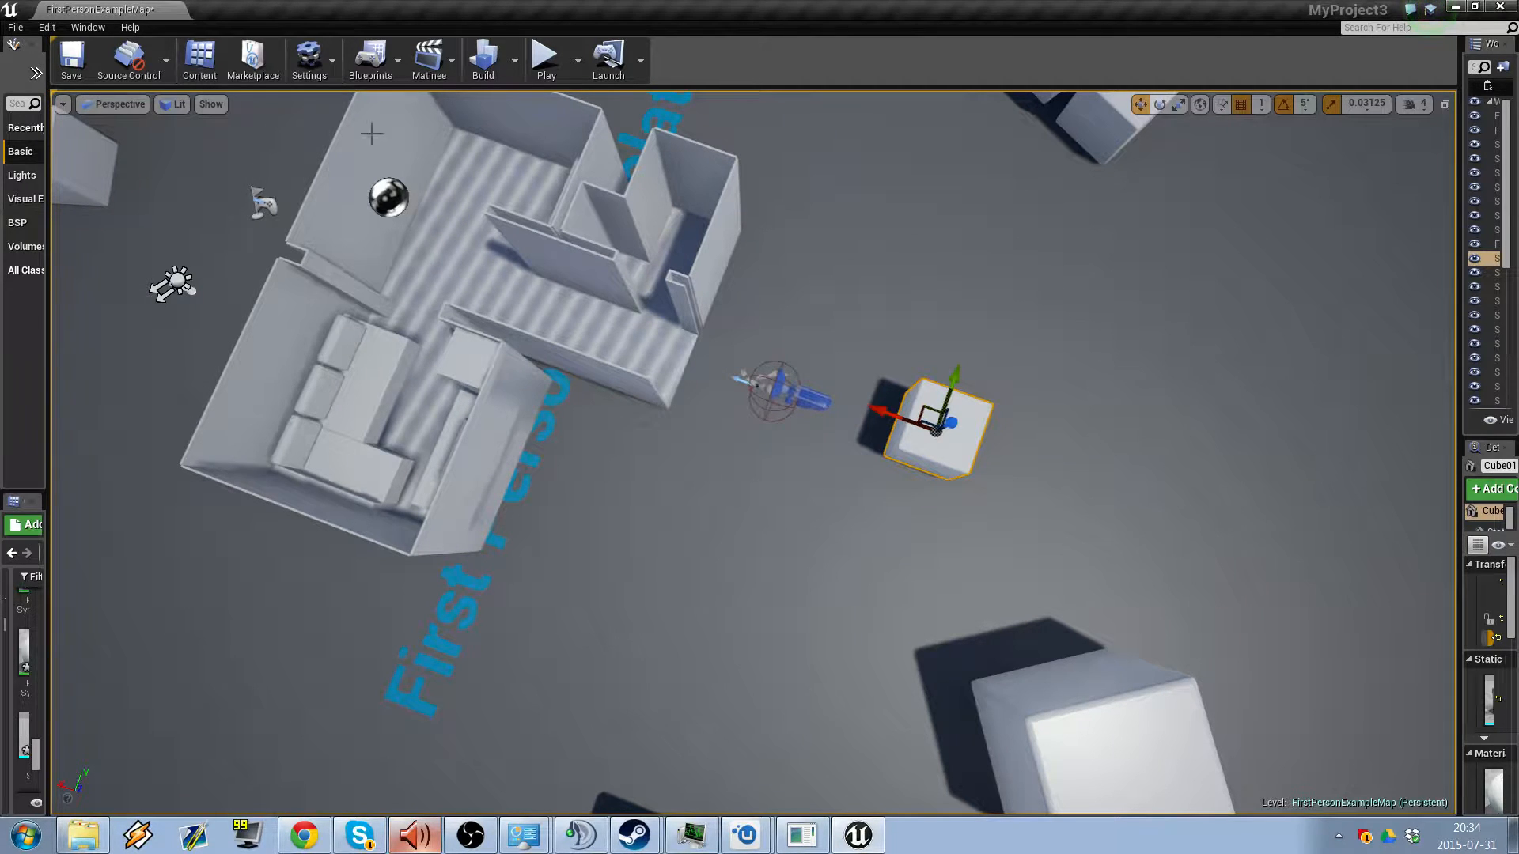
- Play-test the level by trying to walk into the apartment through the corridor opening and around its outer walls, and end the test
click(545, 75)
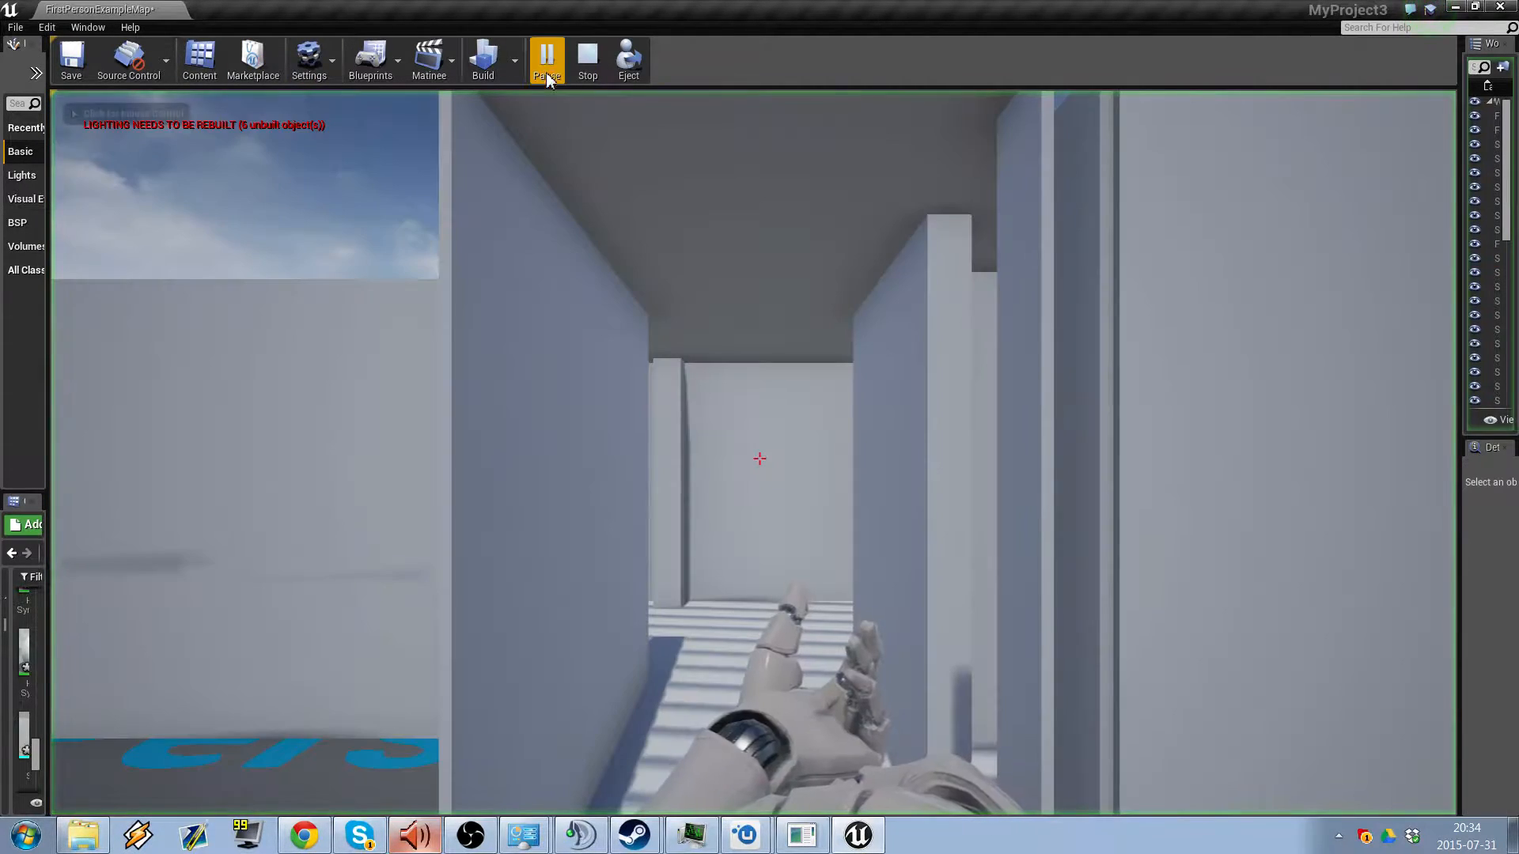
click(800, 605)
key(s)
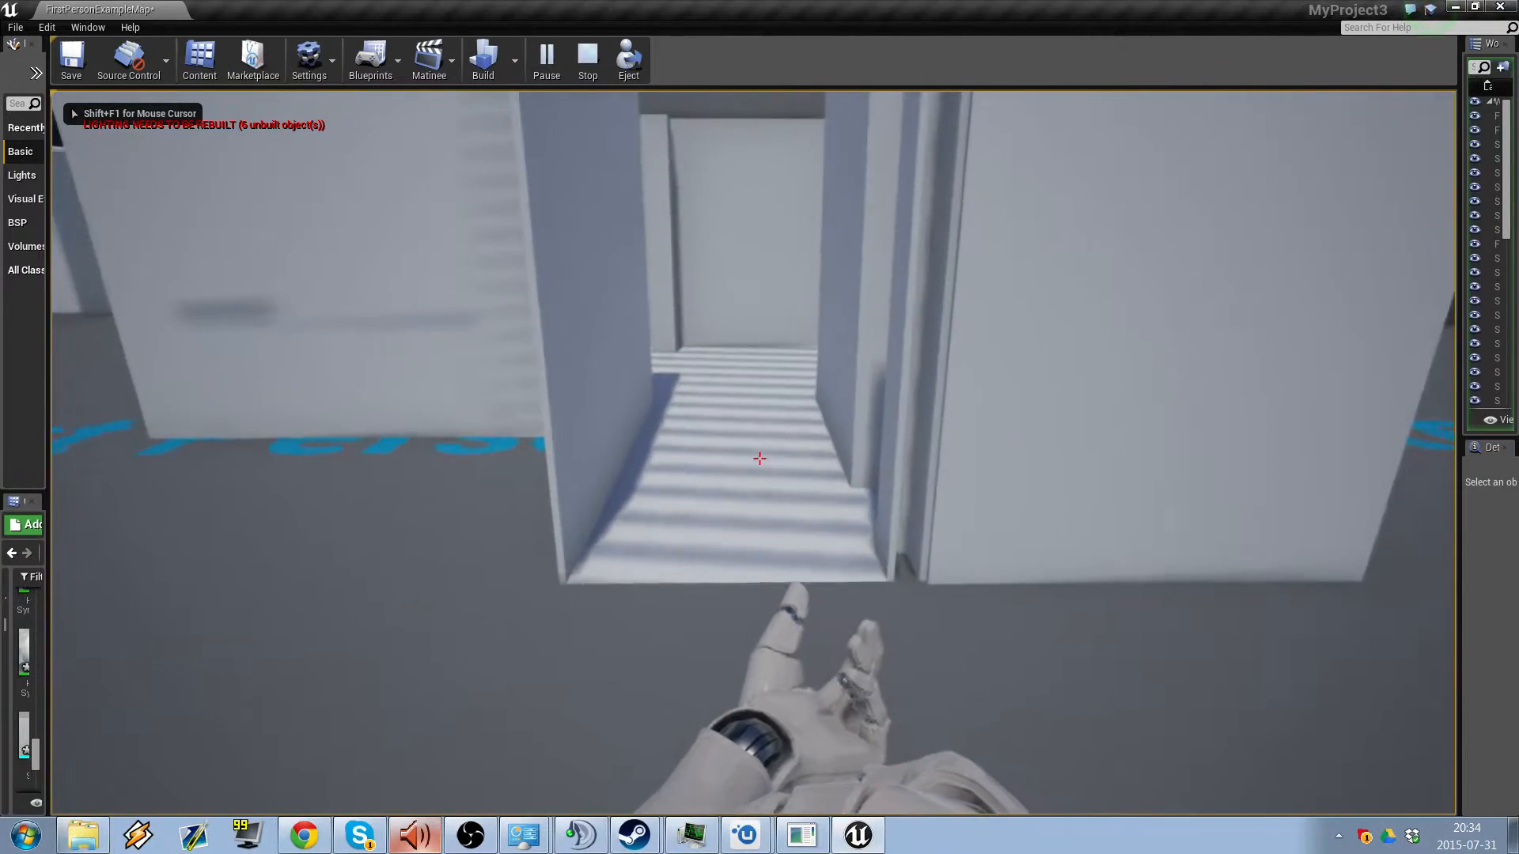
key(w)
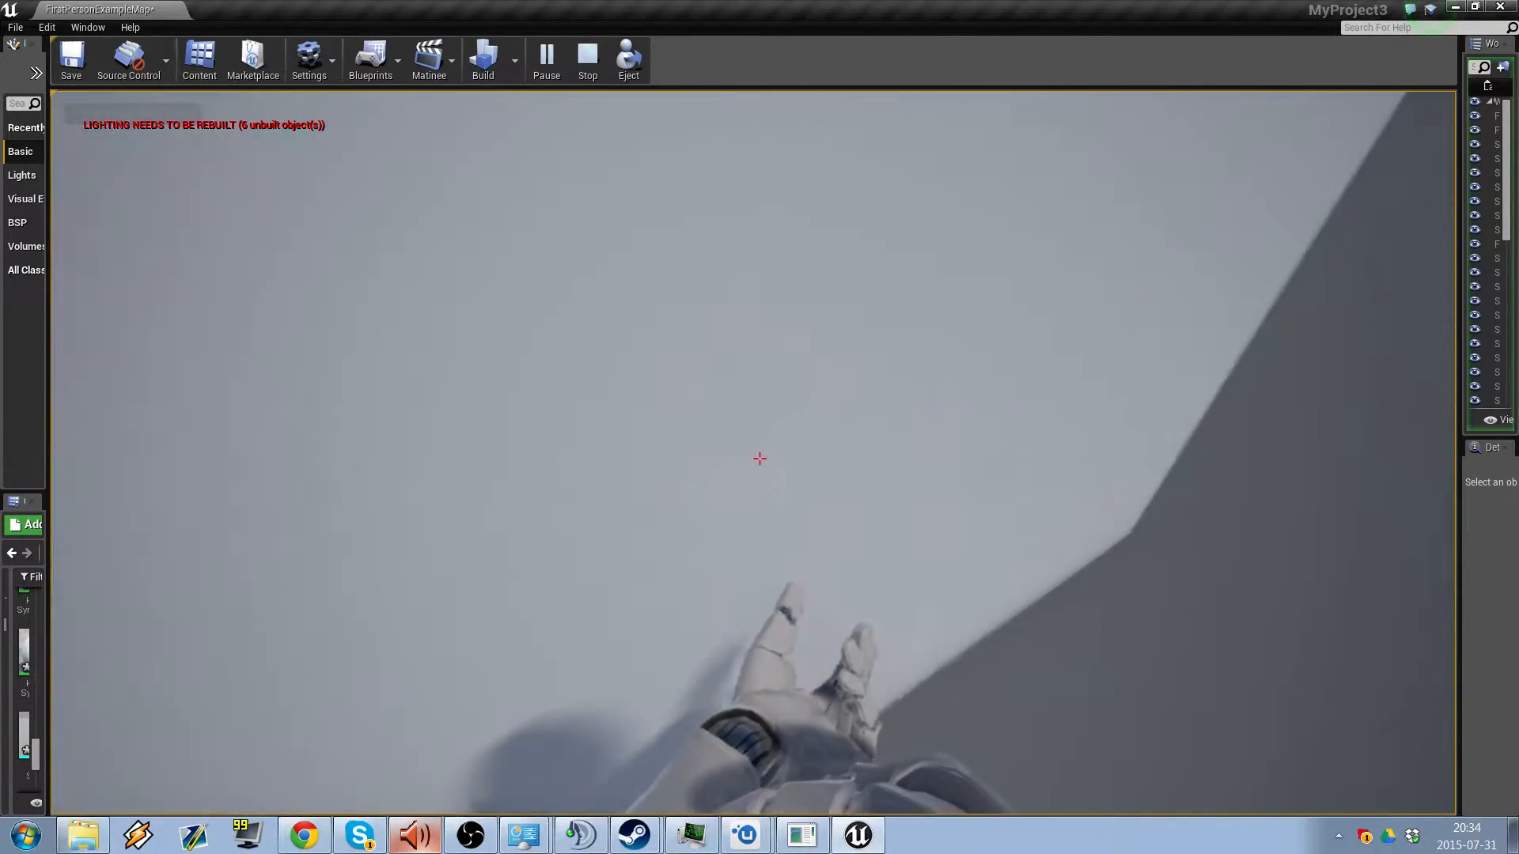
key(s)
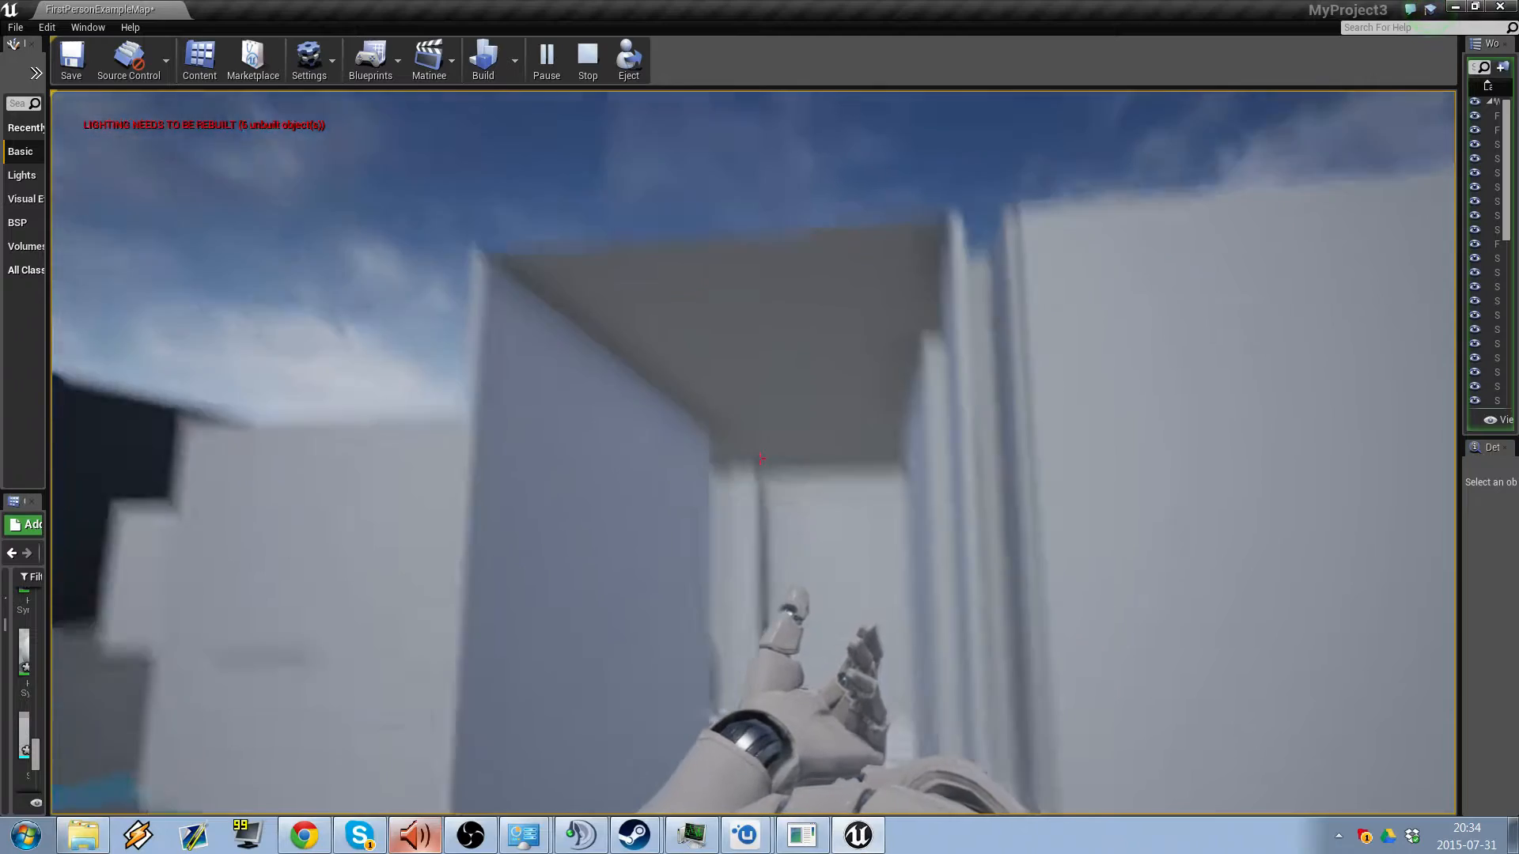
key(w)
key(w)
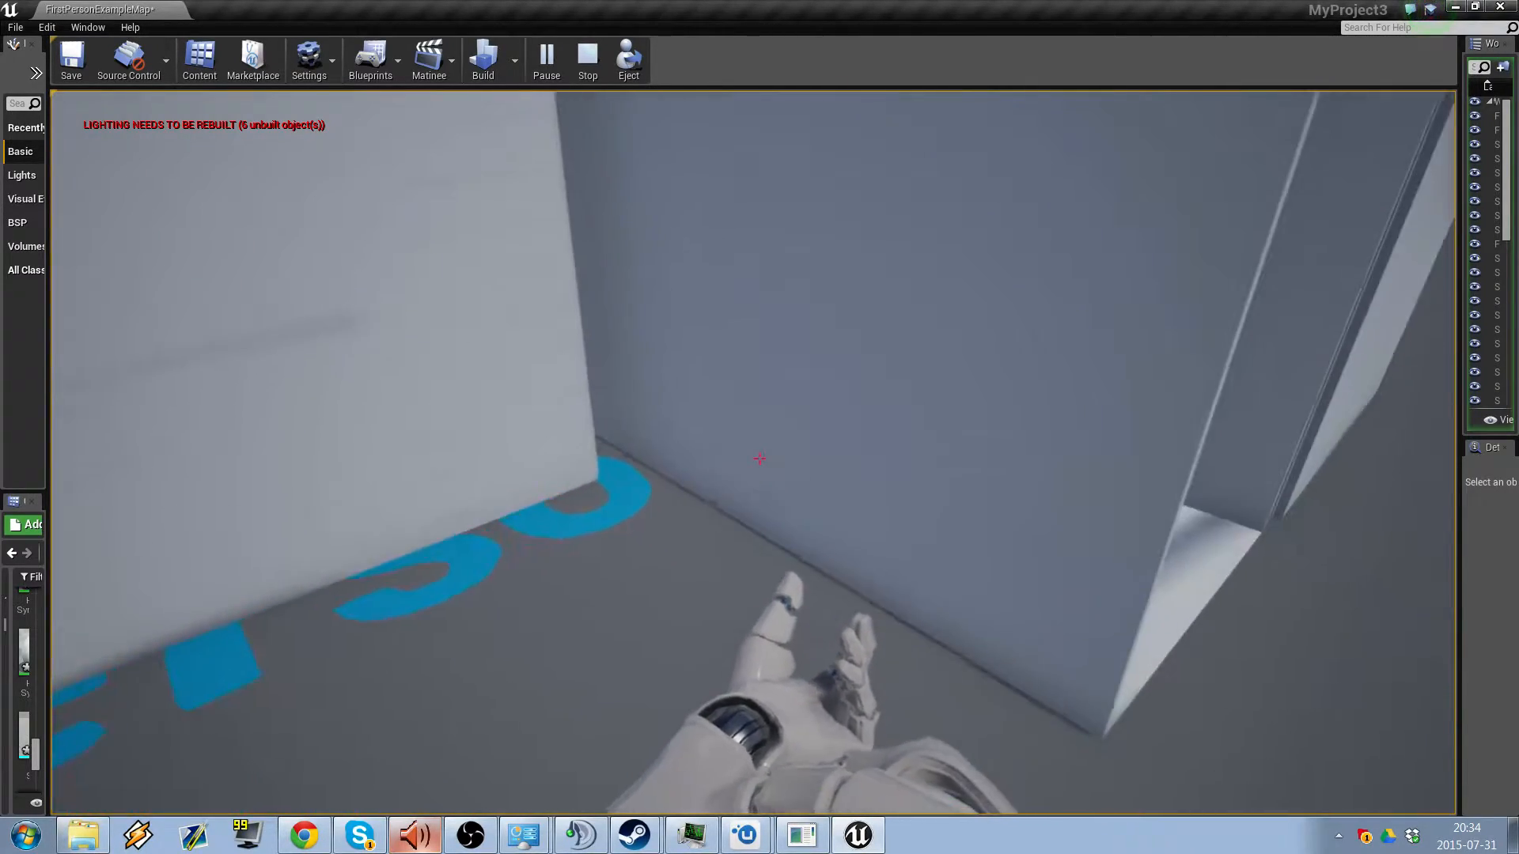
key(d)
key(w)
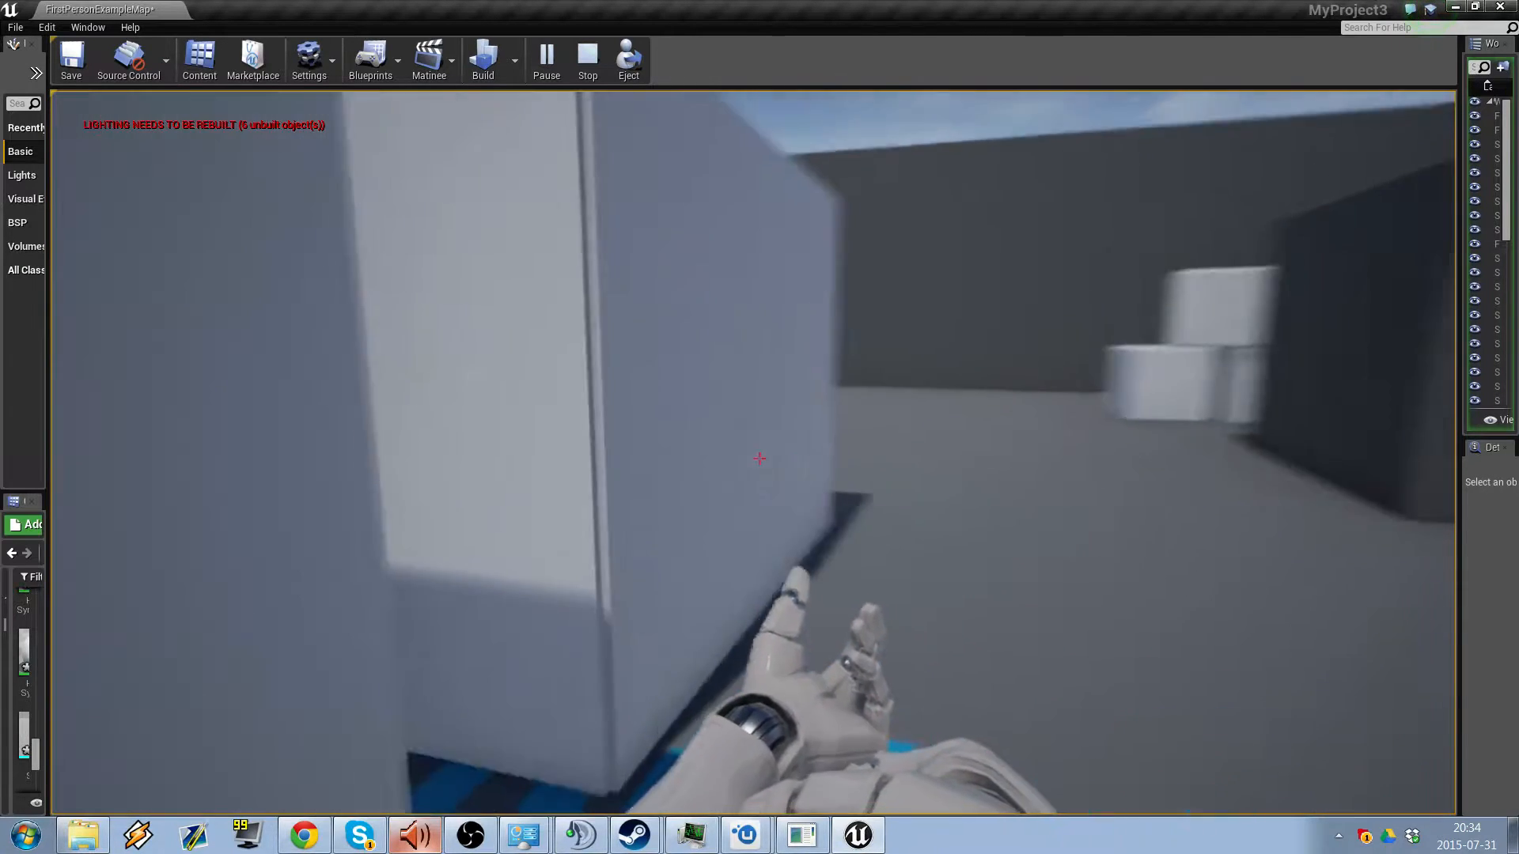
key(w)
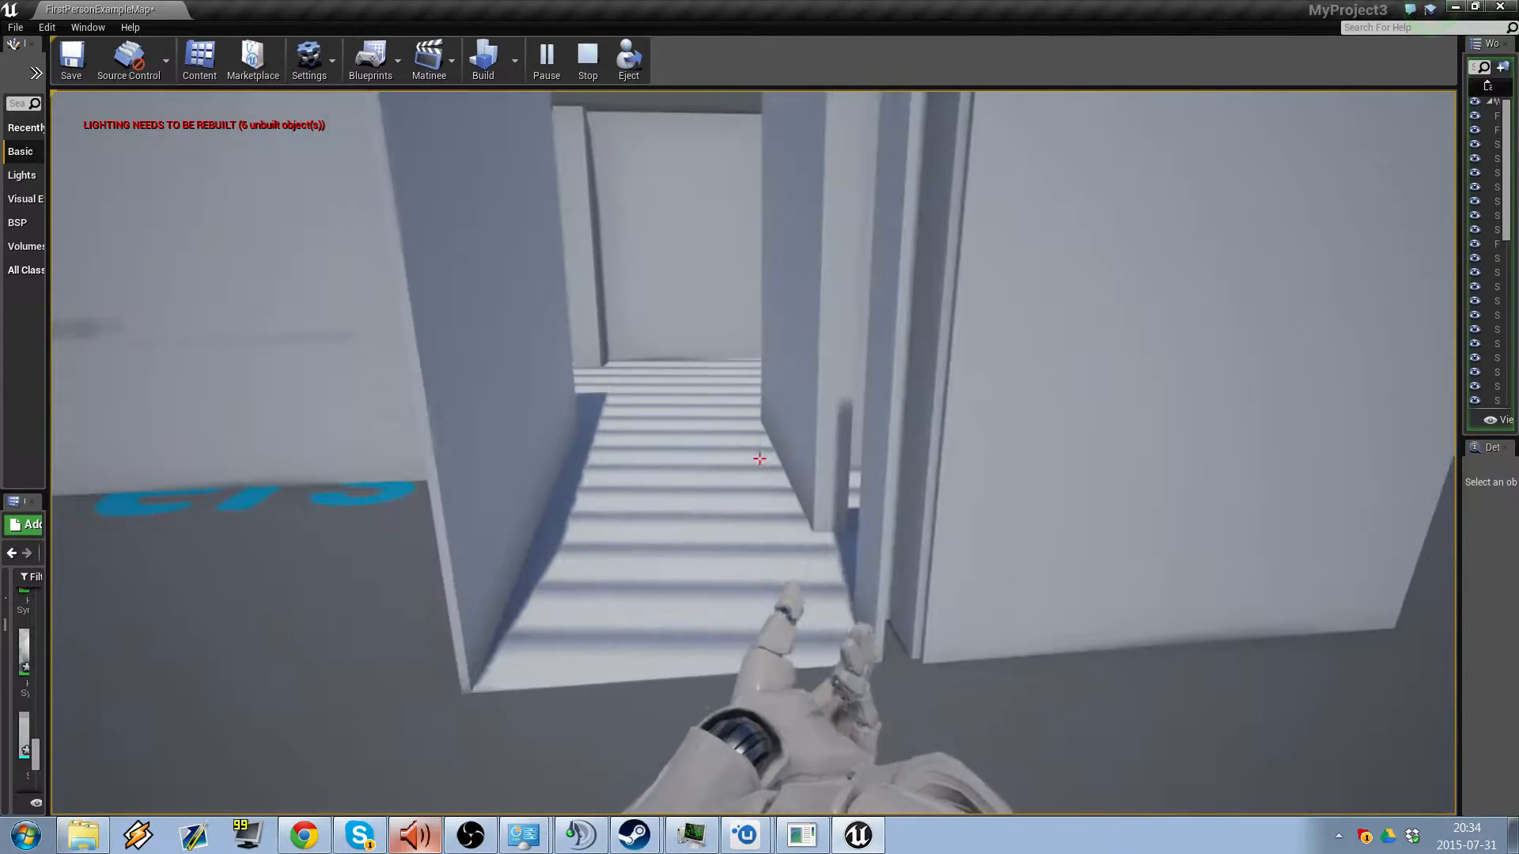
key(w)
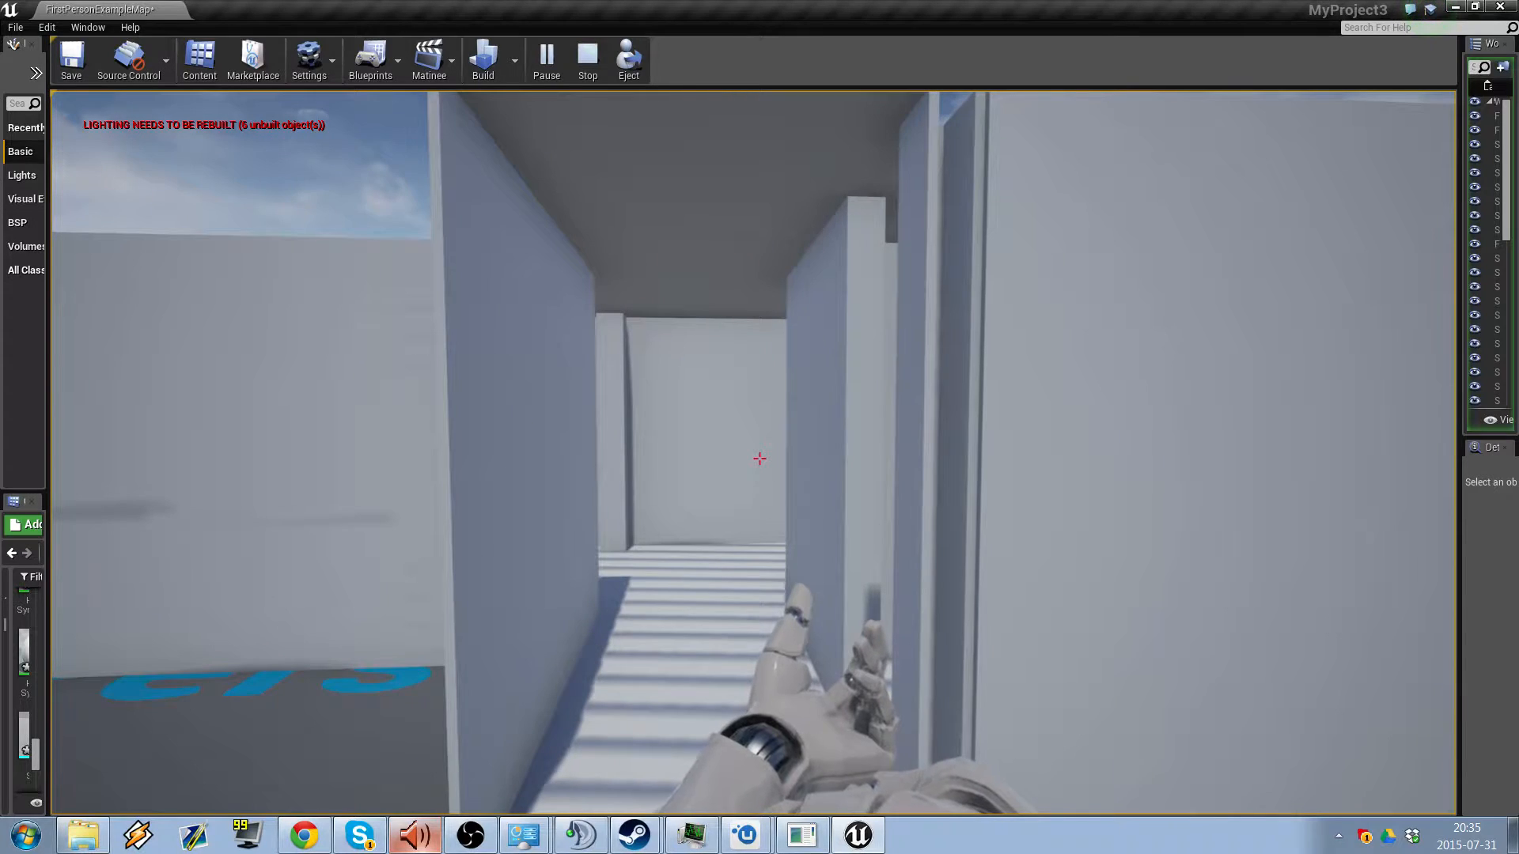
key(Escape)
- Widen the World Outliner and Details areas while keeping the apartment framed in the viewport
right_drag(780, 348, 578, 387)
key(s)
right_drag(720, 561, 735, 609)
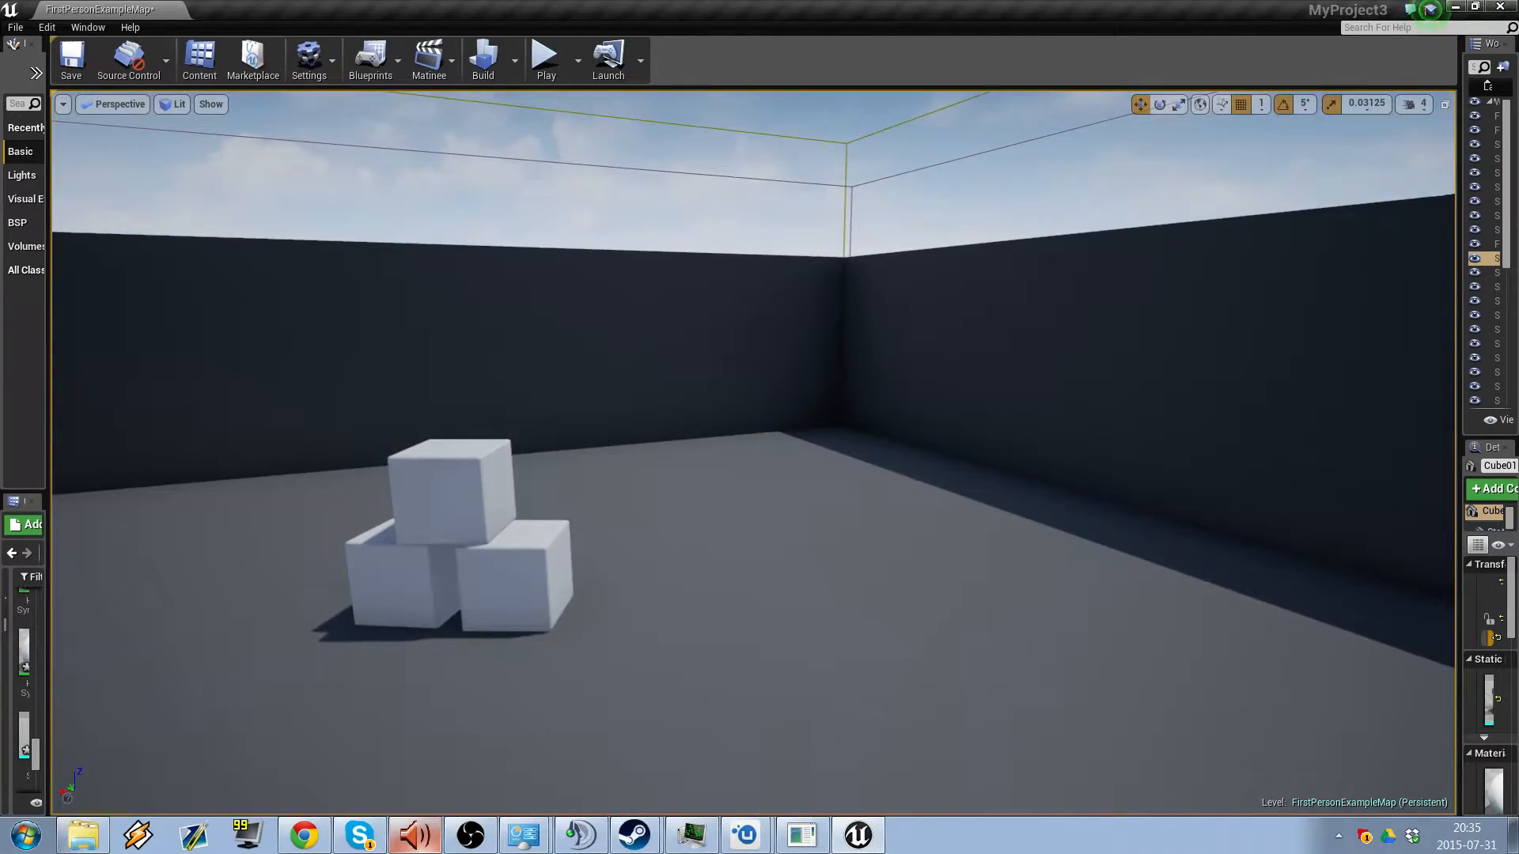
right_drag(752, 451, 712, 443)
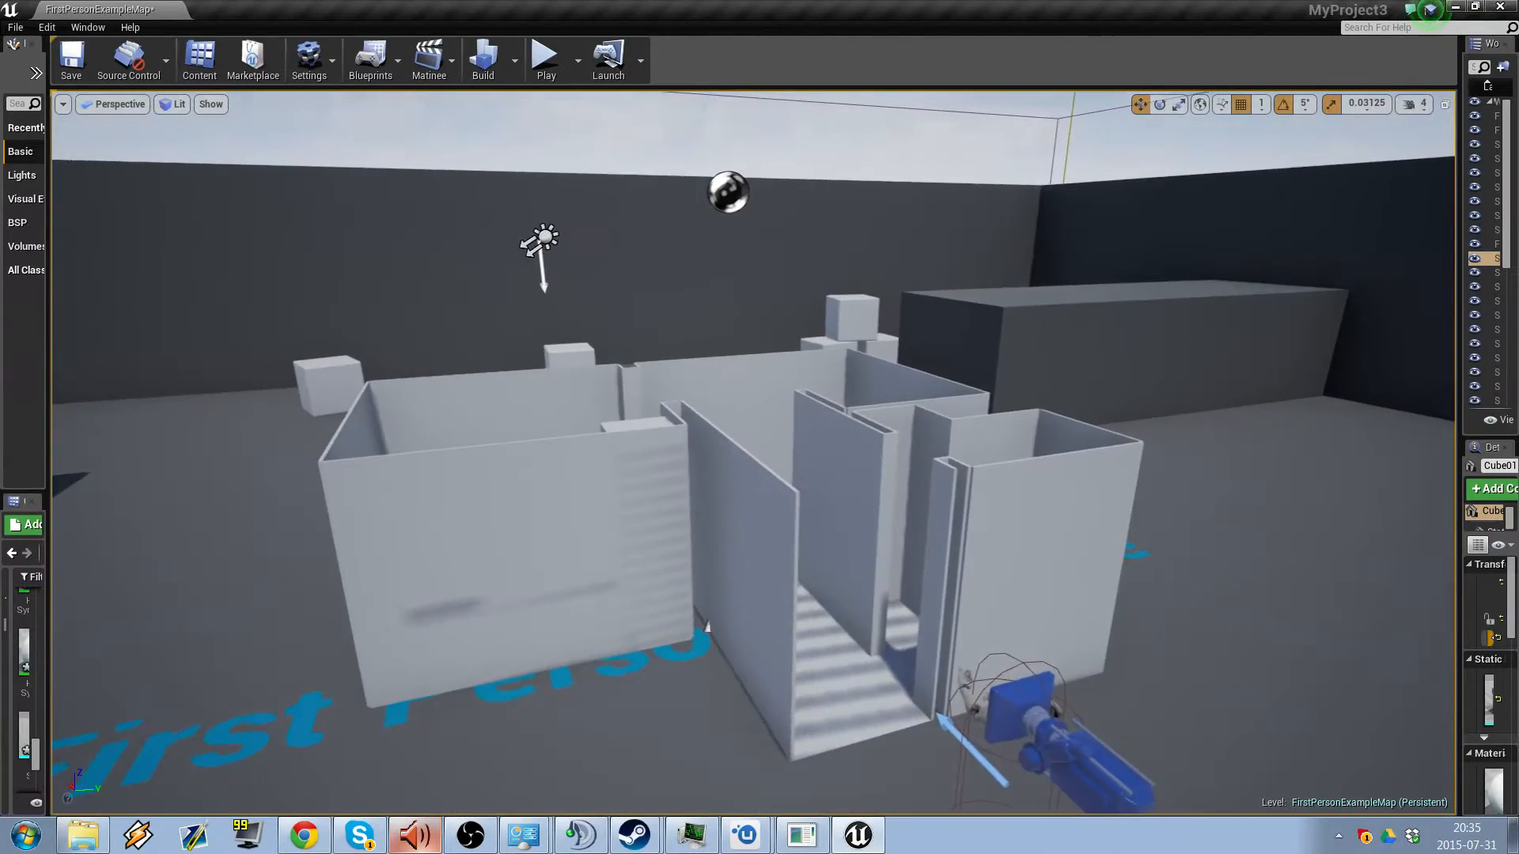
right_drag(752, 450, 815, 495)
key(w)
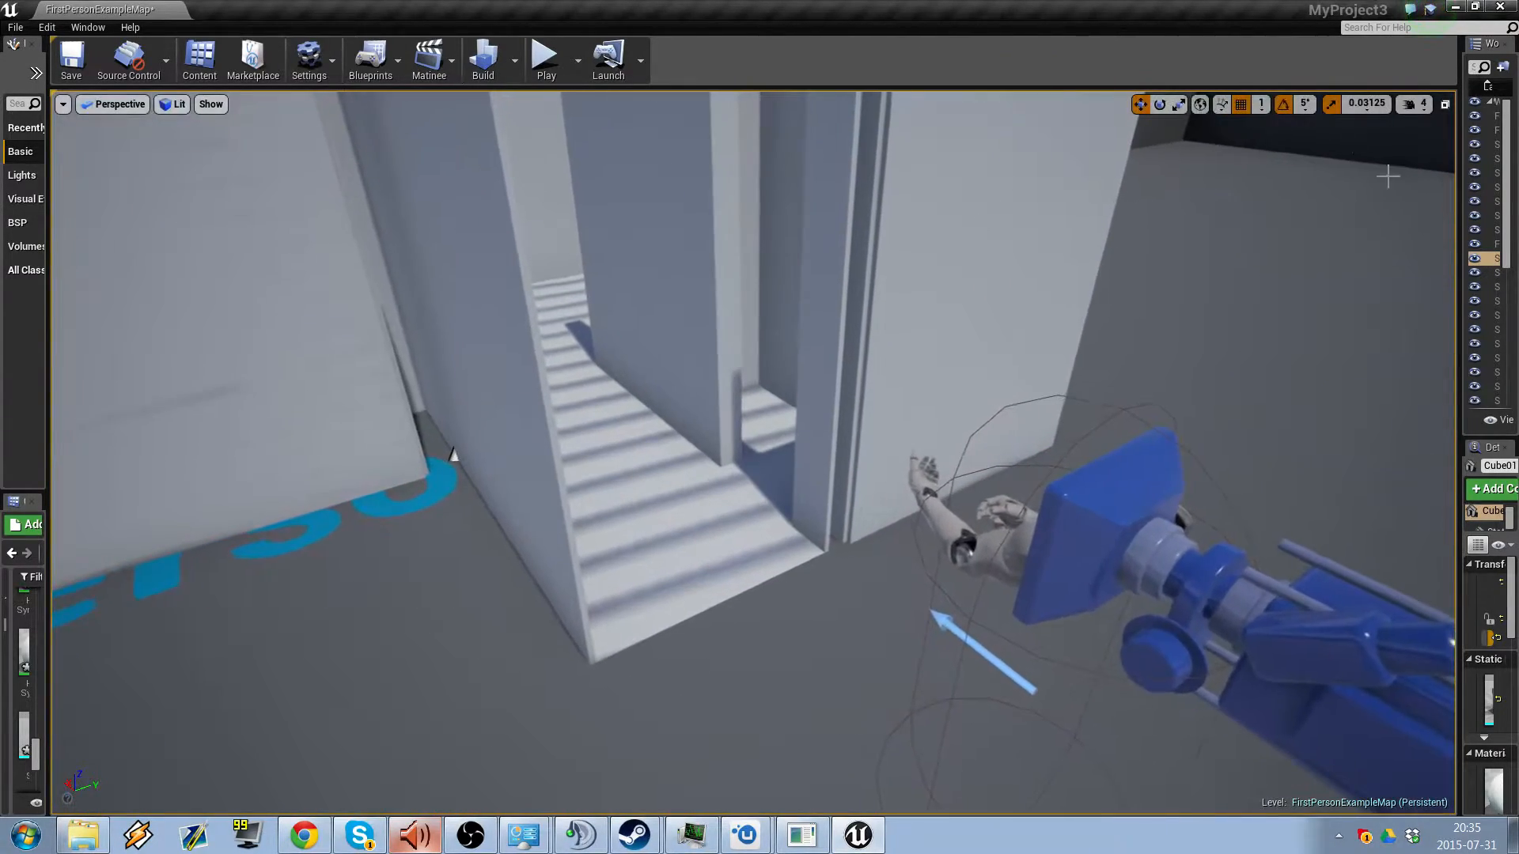
drag(1460, 245, 1069, 236)
right_drag(1069, 235, 1072, 312)
key(s)
key(w)
key(s)
key(w)
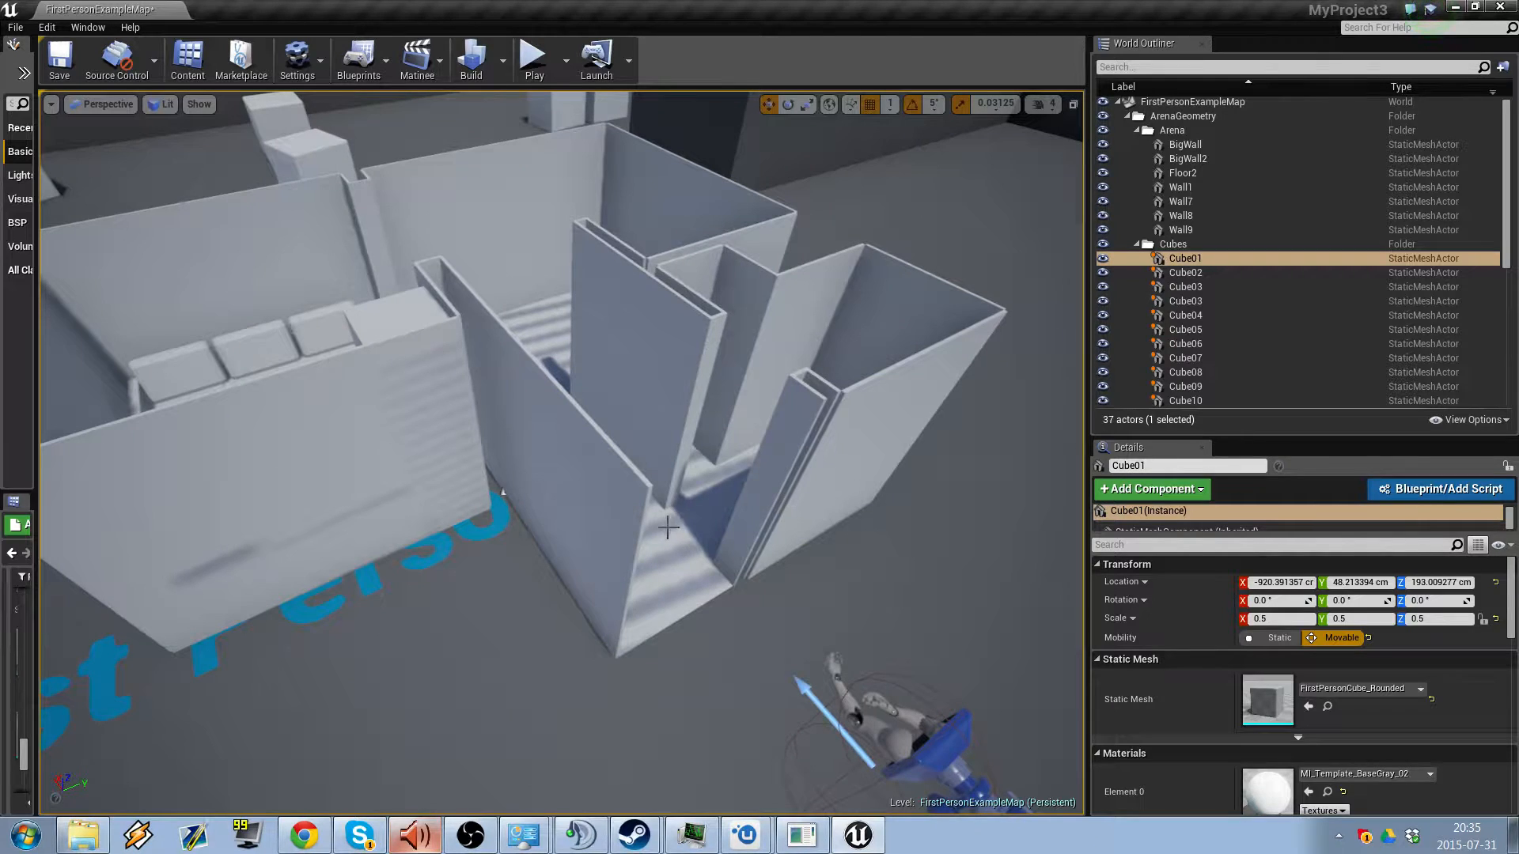
- Select the appartment_center_8str actor, open its static mesh for editing and inspect the collision outline
scroll(1193, 270, down, 7)
click(1193, 270)
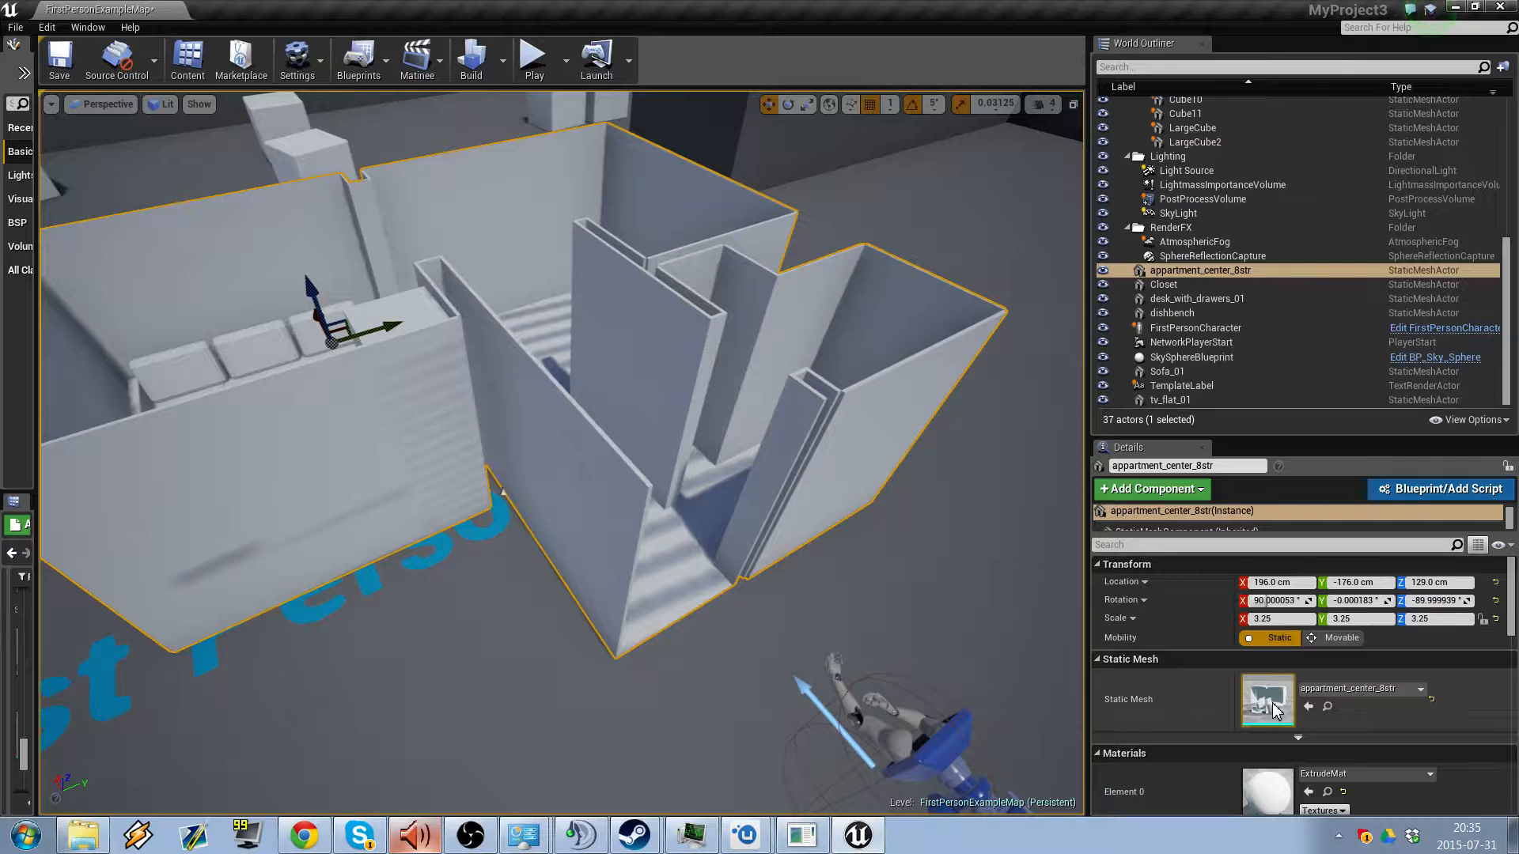
double_click(1270, 700)
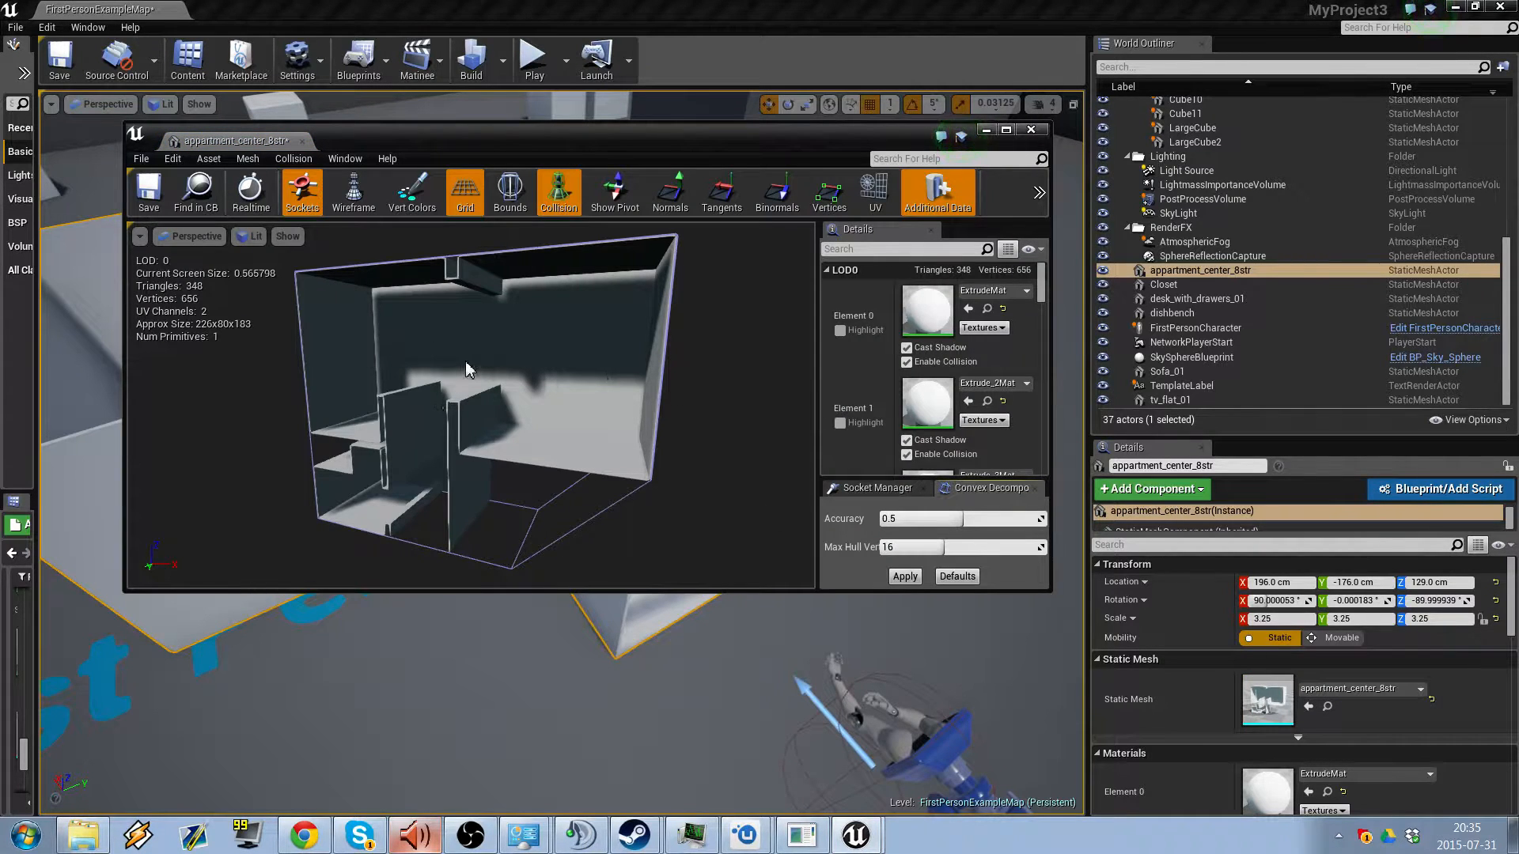
drag(419, 403, 468, 378)
right_drag(468, 378, 496, 419)
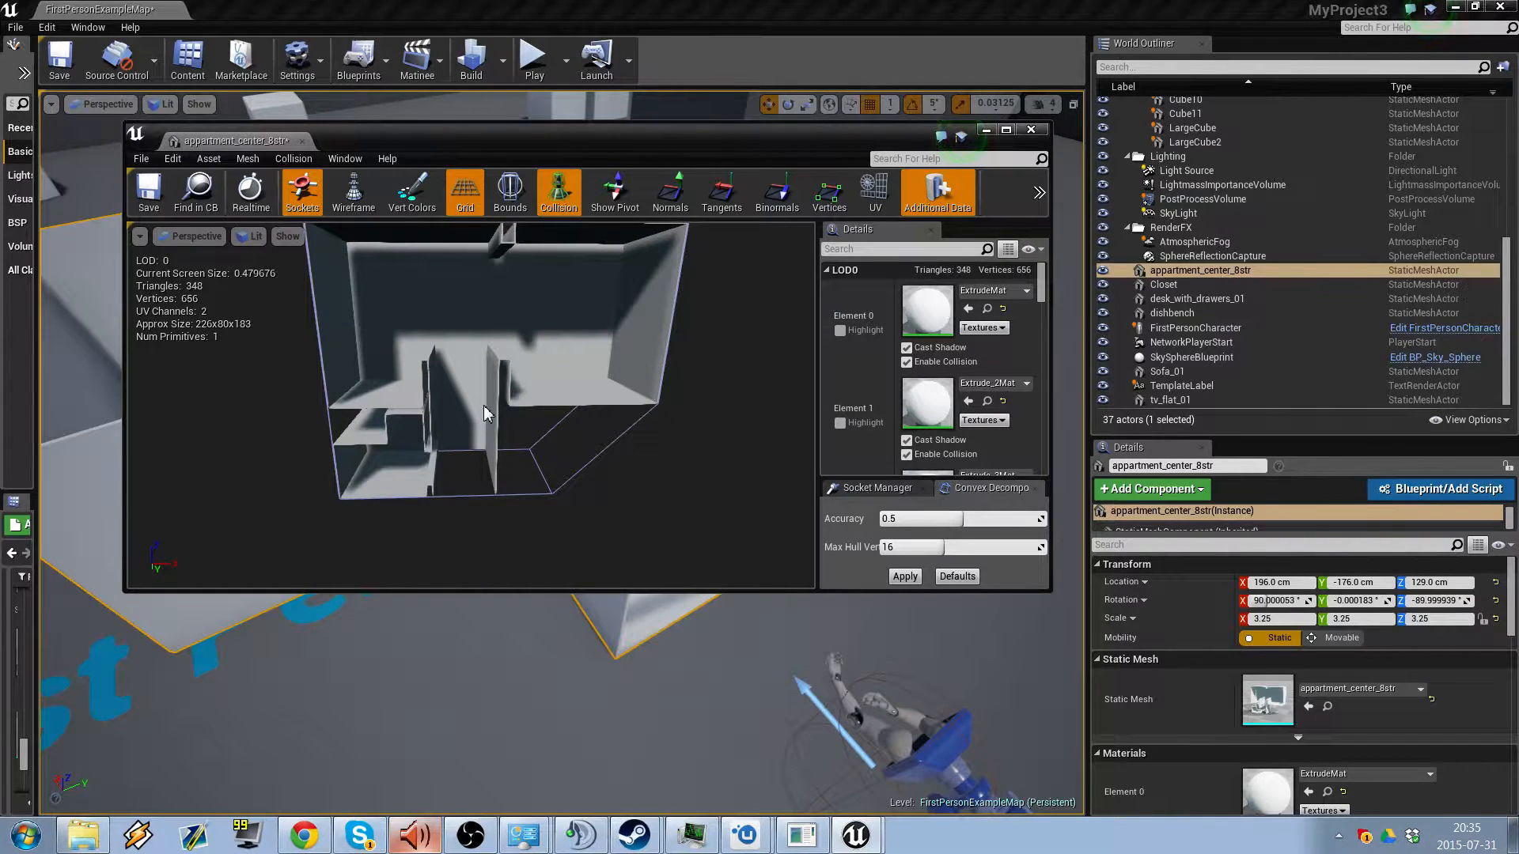
mouse_move(483, 409)
right_down()
mouse_move(443, 404)
mouse_move(494, 400)
mouse_move(483, 410)
right_up()
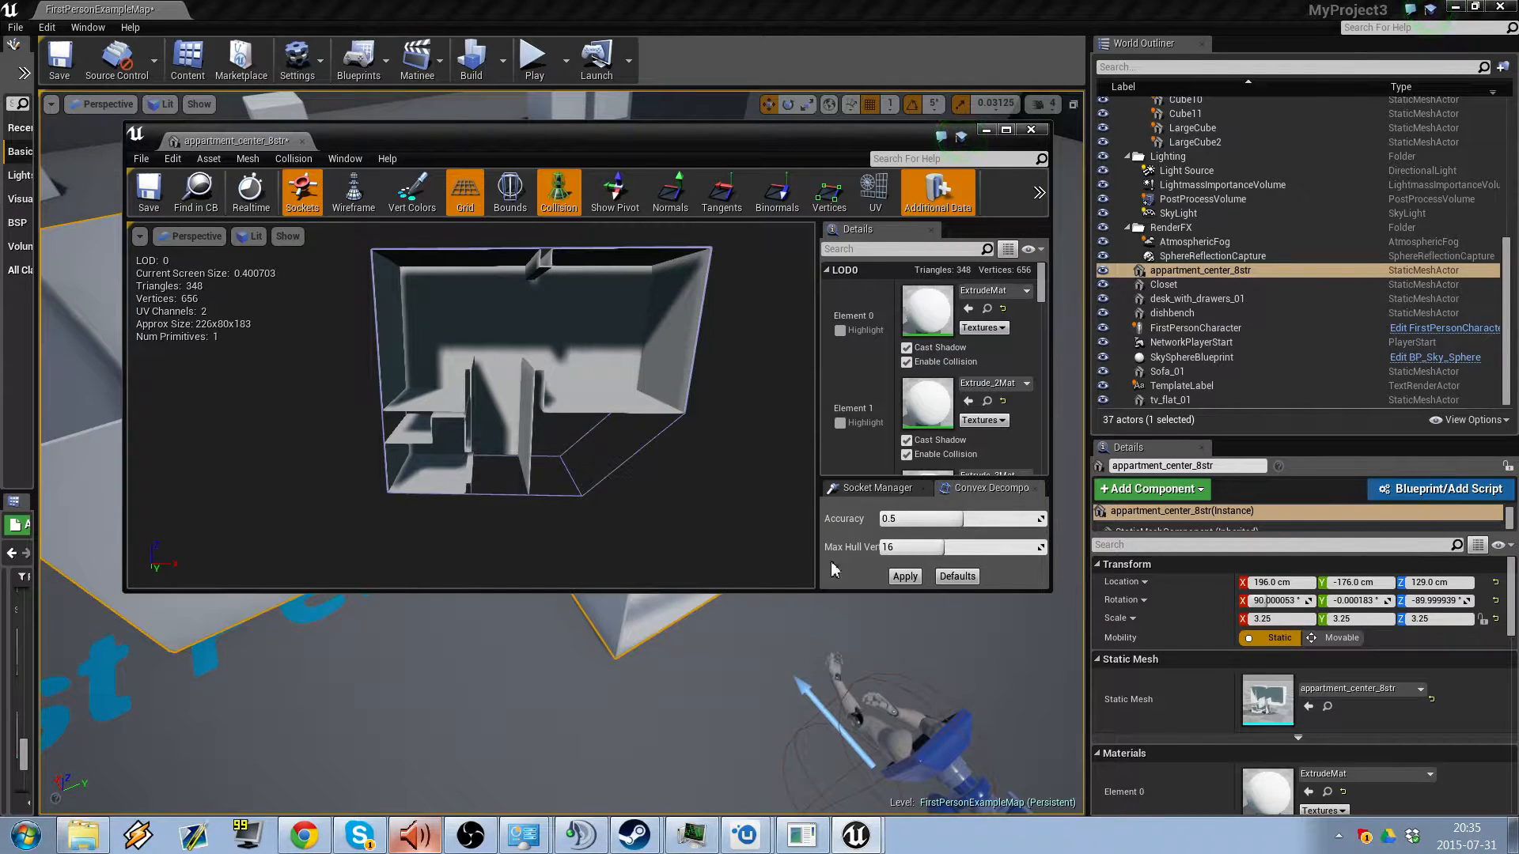
- Set the apartment mesh's Collision Complexity to Use Complex Collision As Simple and close the mesh editor
drag(1043, 286, 1045, 311)
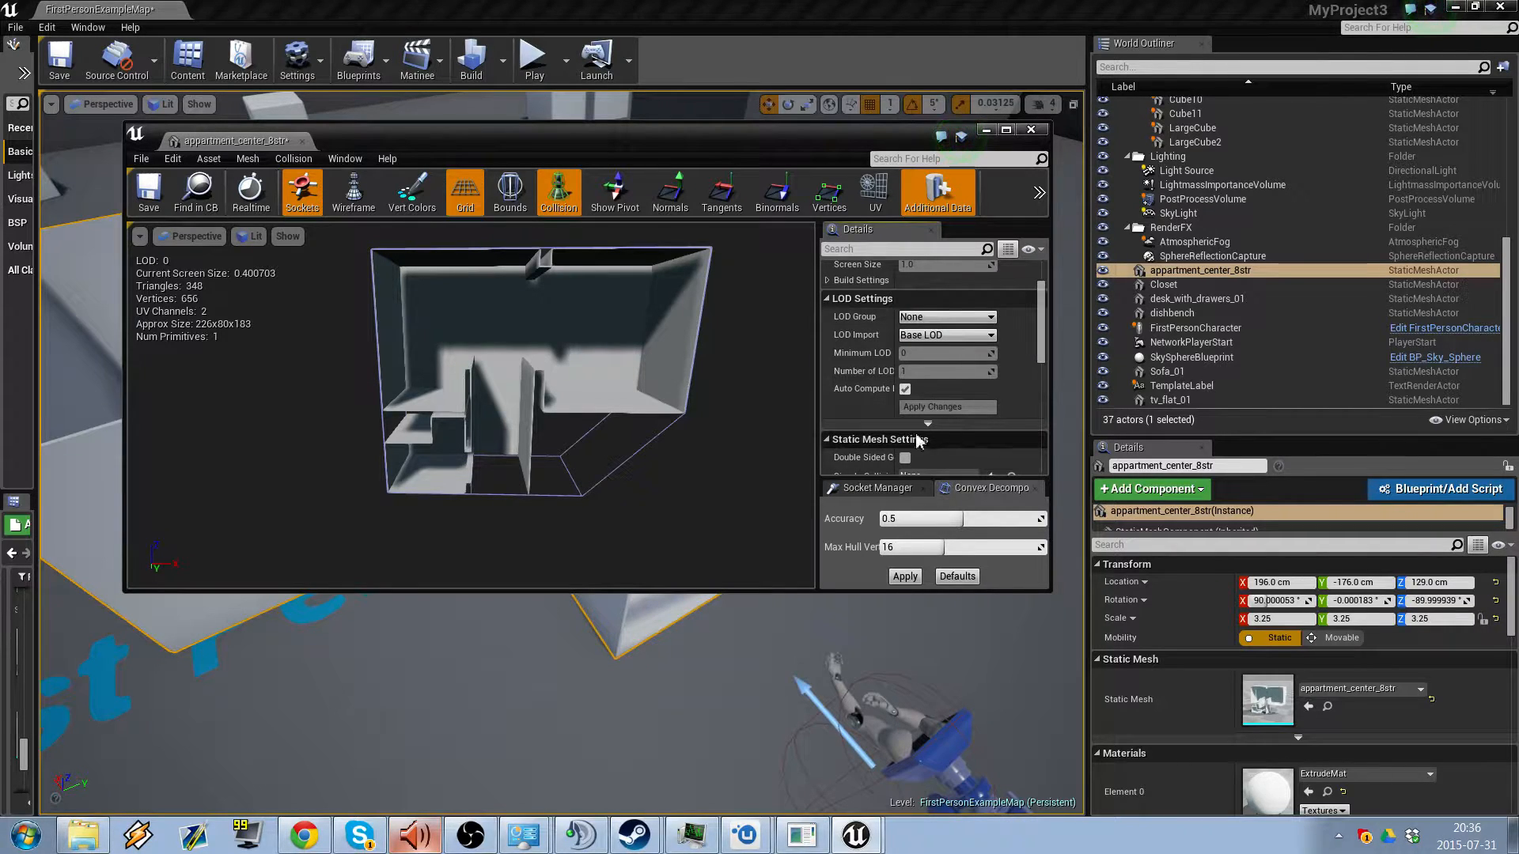
drag(1042, 348, 1043, 368)
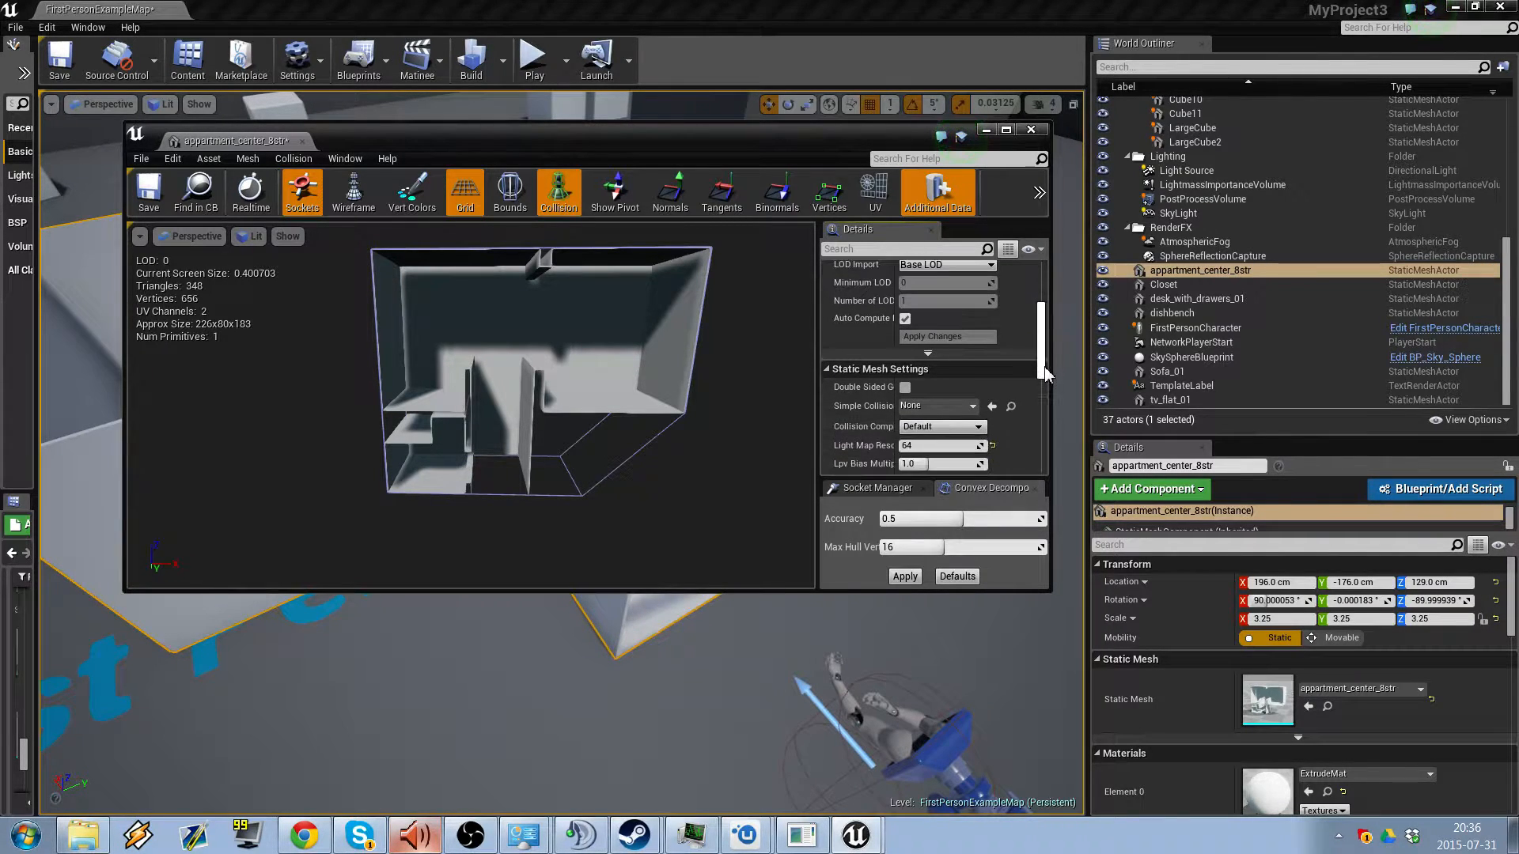
click(917, 427)
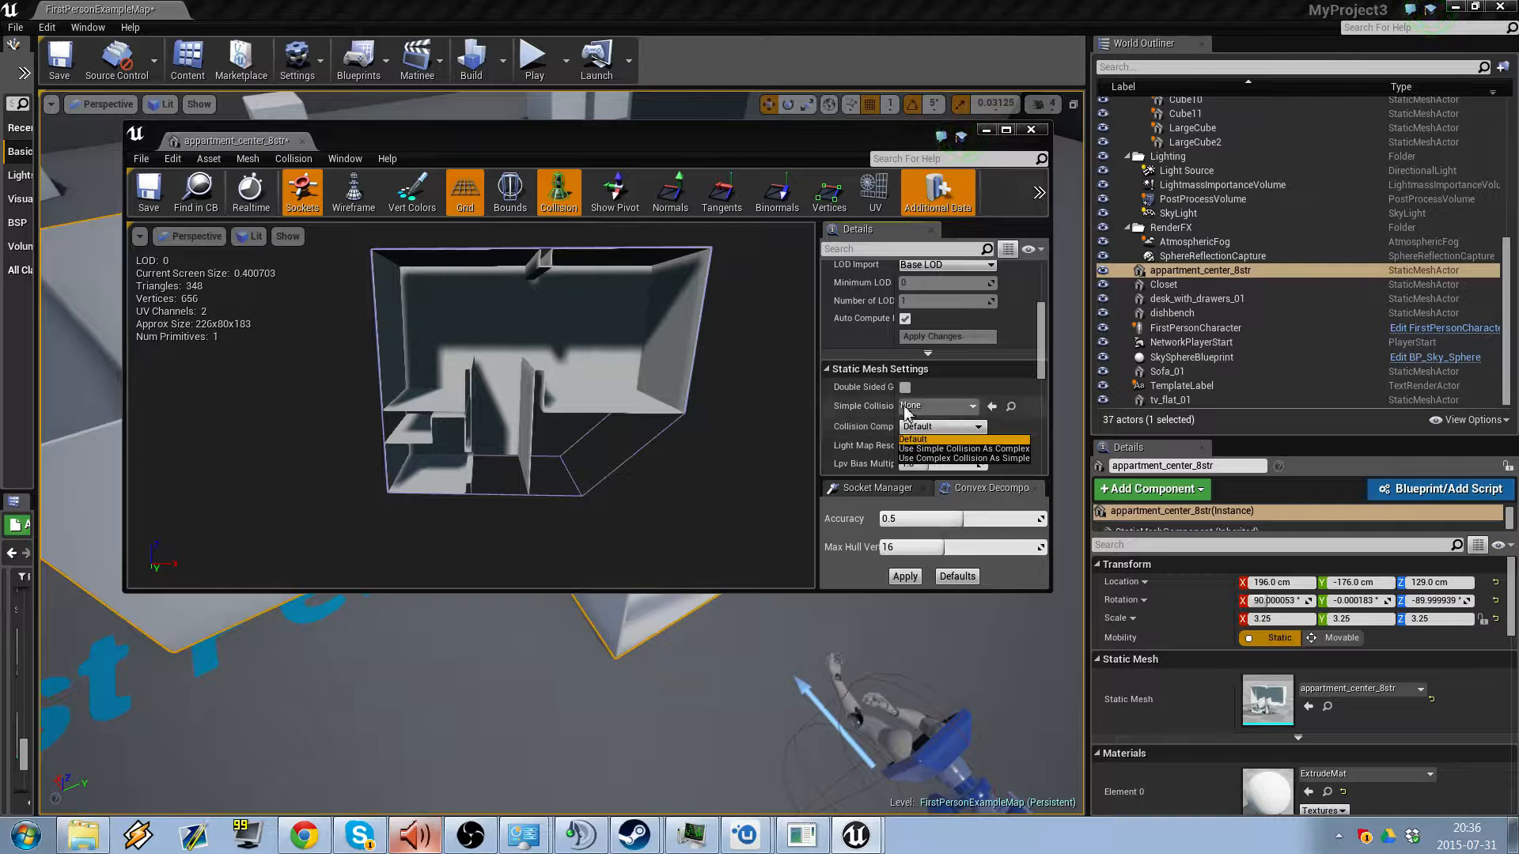
drag(896, 404, 931, 405)
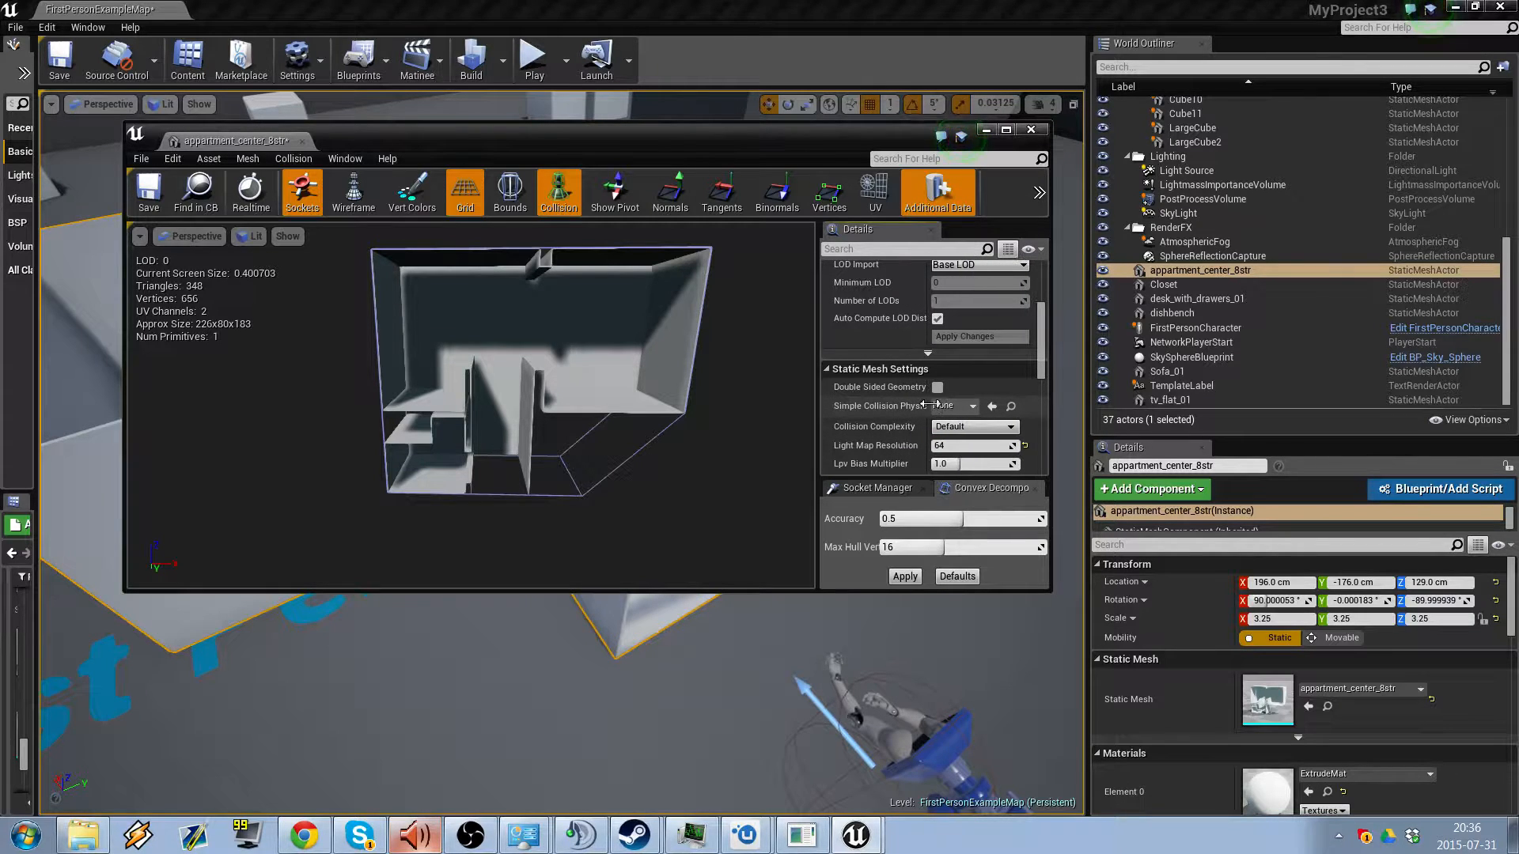
click(966, 429)
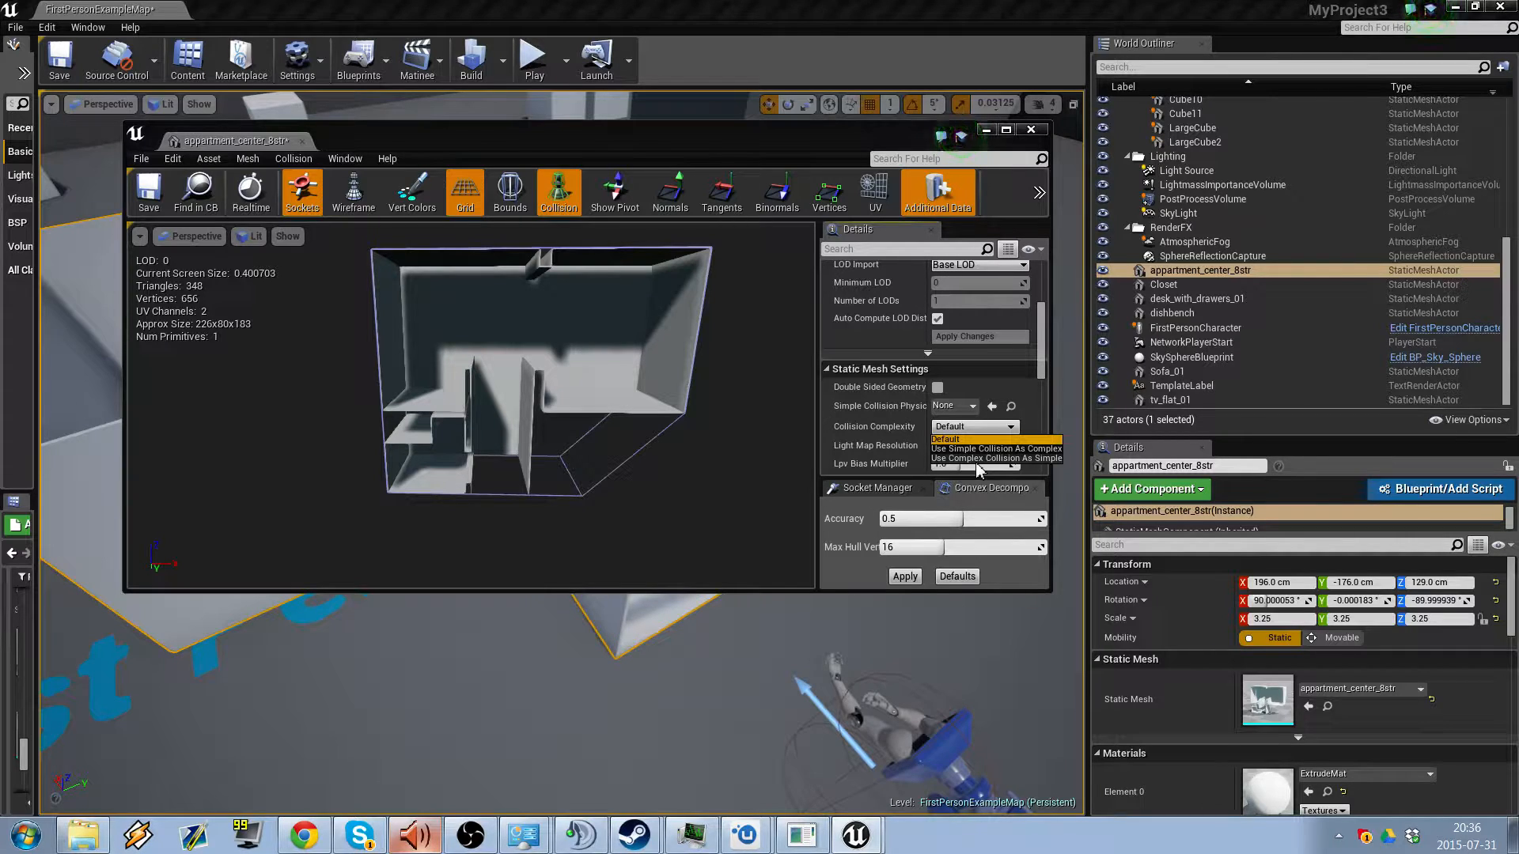
click(980, 459)
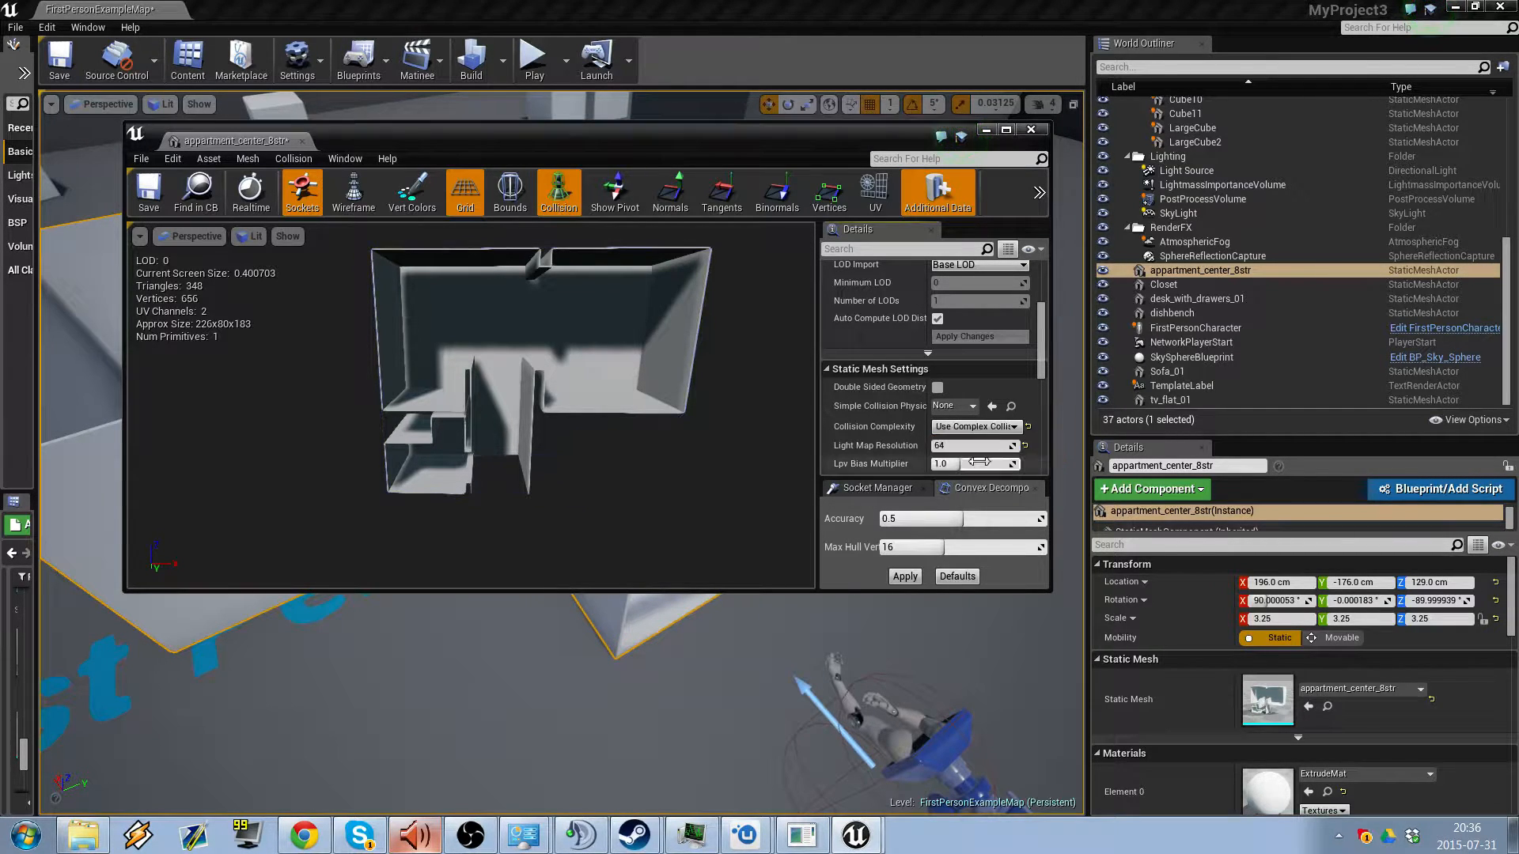
click(1031, 130)
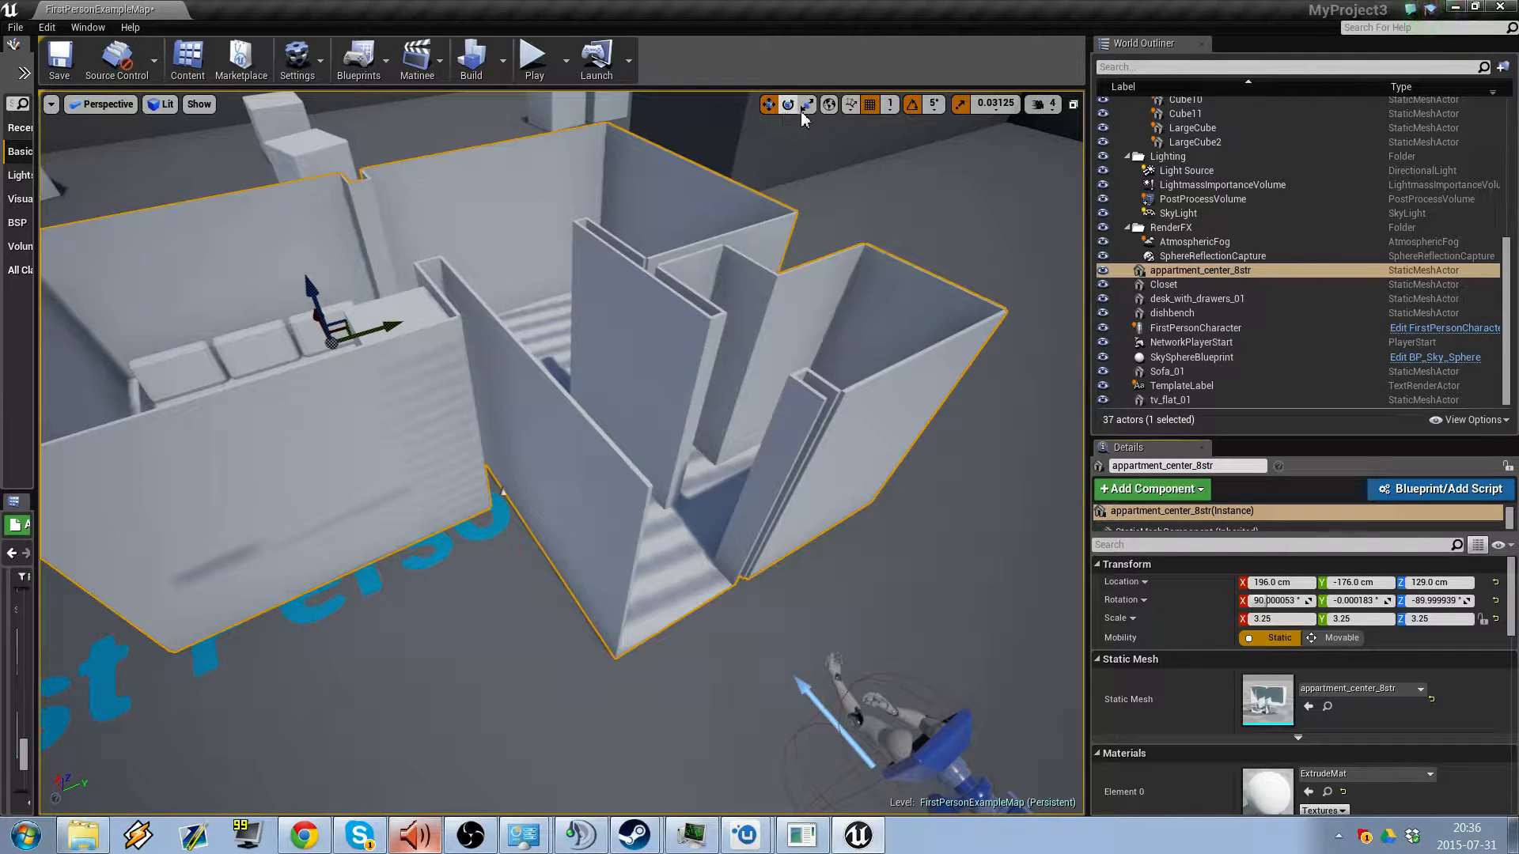
- Play-test the level by walking through the apartment corridor into the living room and up against the sofa, and end the test
click(532, 59)
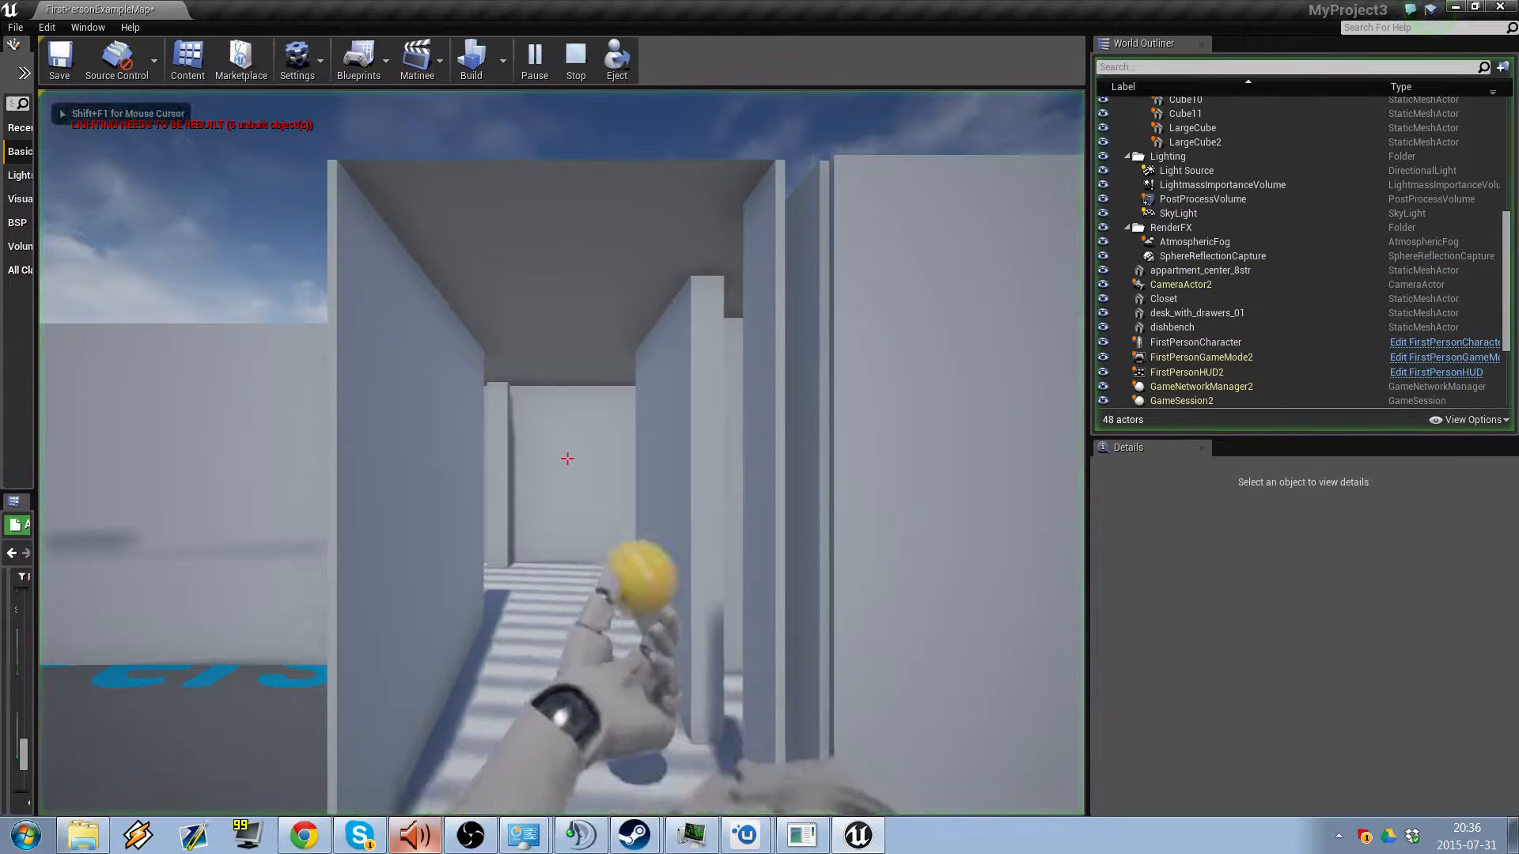
key(w)
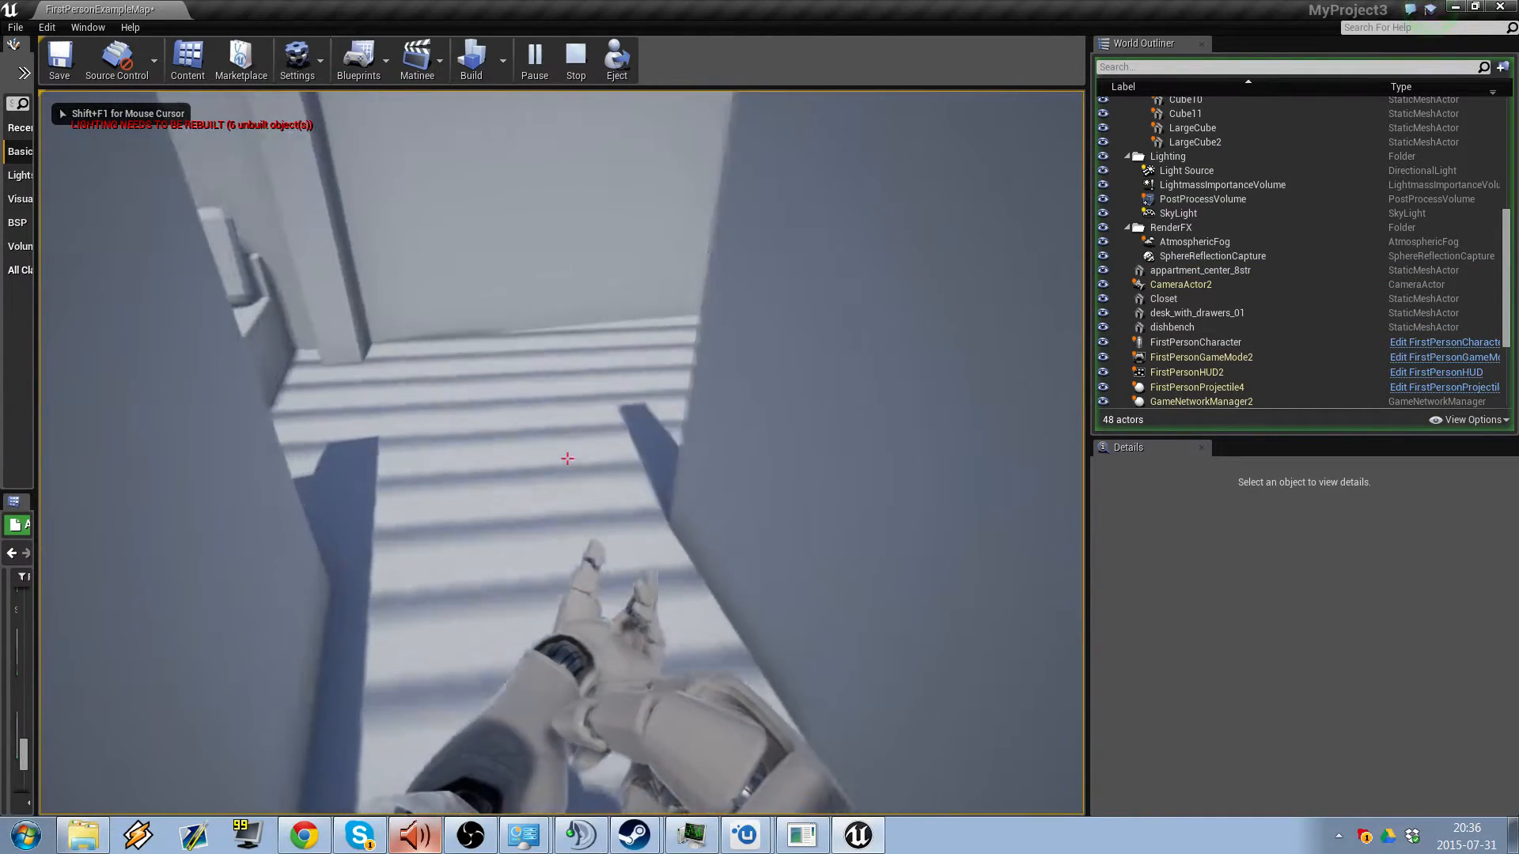
key(w)
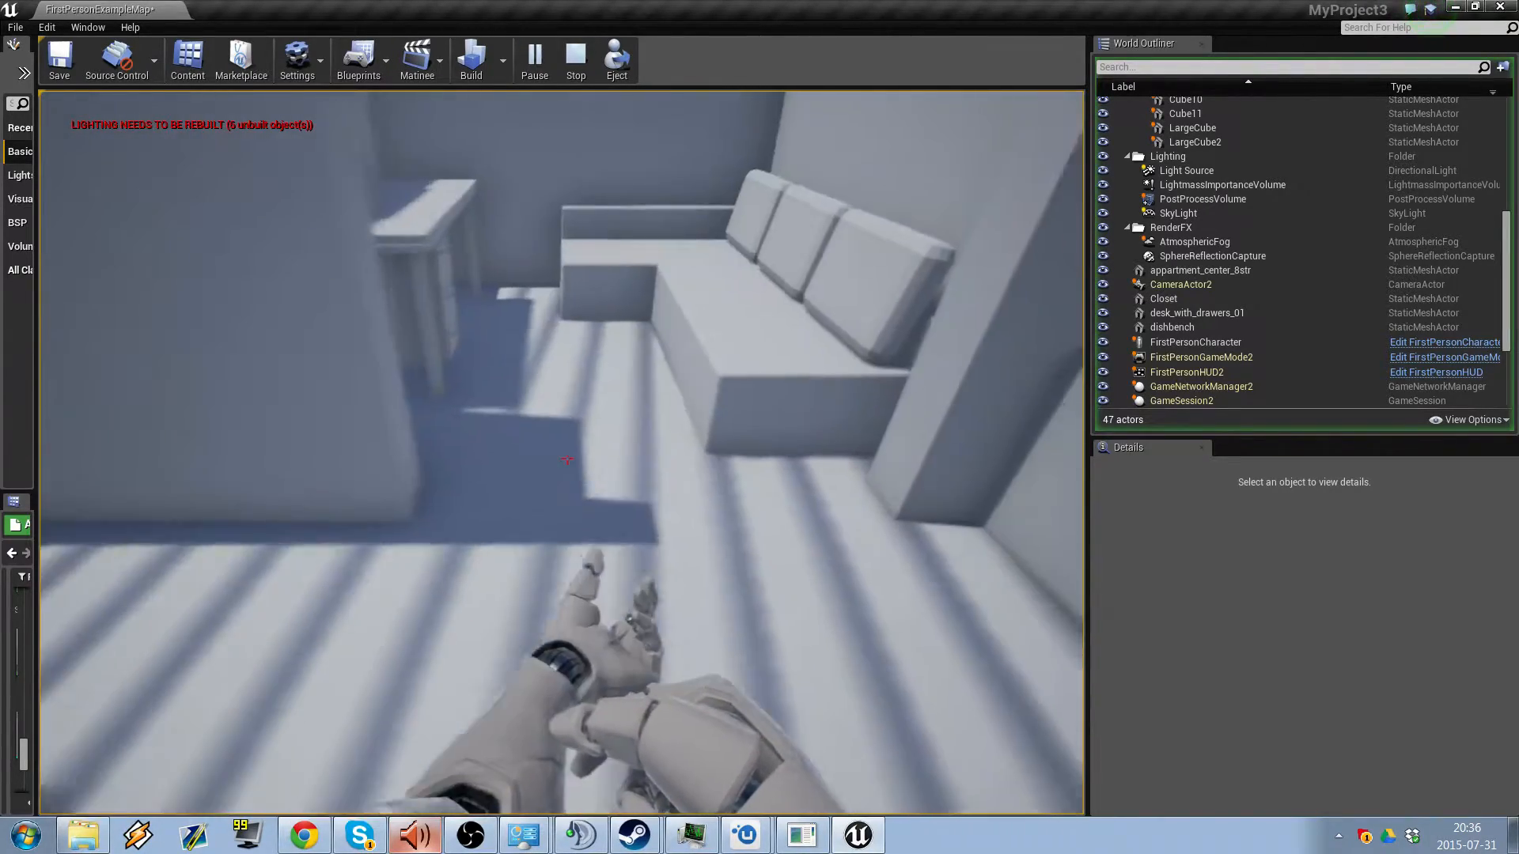
key(w)
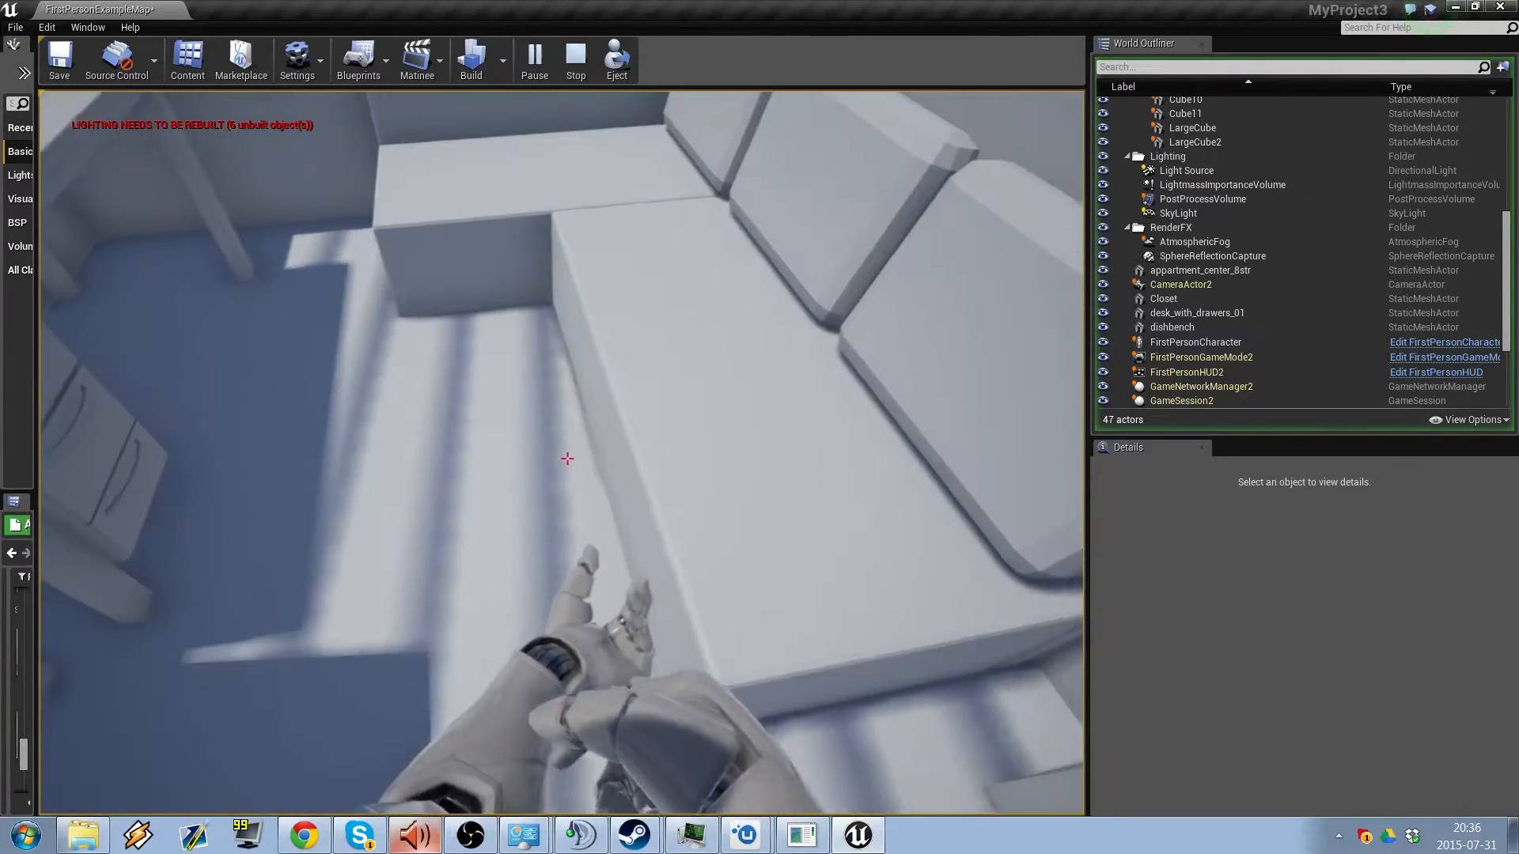
key(s)
key(w)
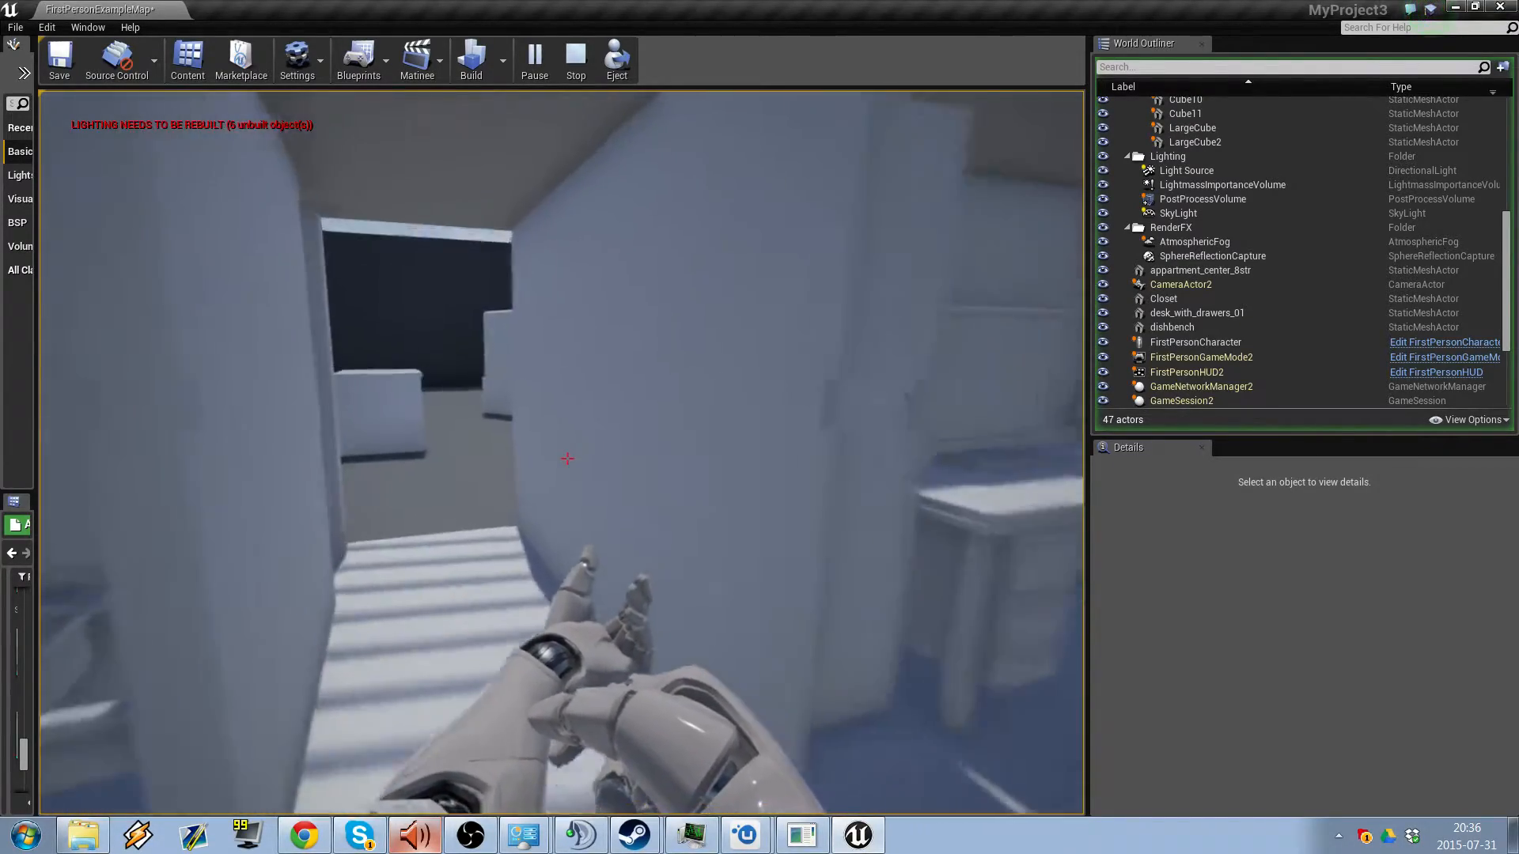
key(Escape)
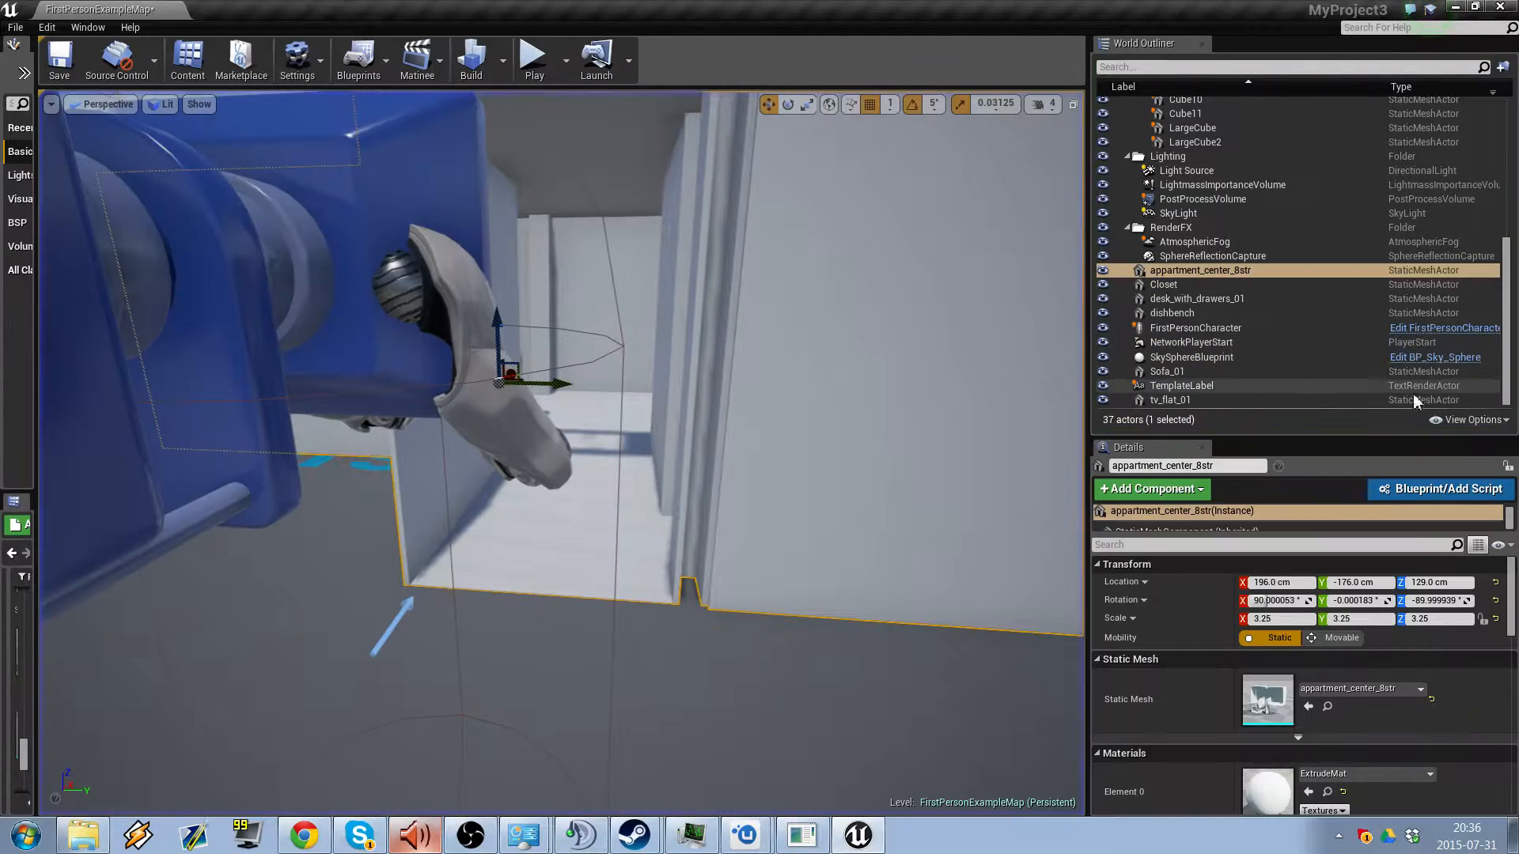
- Select the Sofa_01 actor in the living room and open its static mesh for editing
key(s)
right_drag(989, 346, 934, 395)
scroll(739, 372, up, 4)
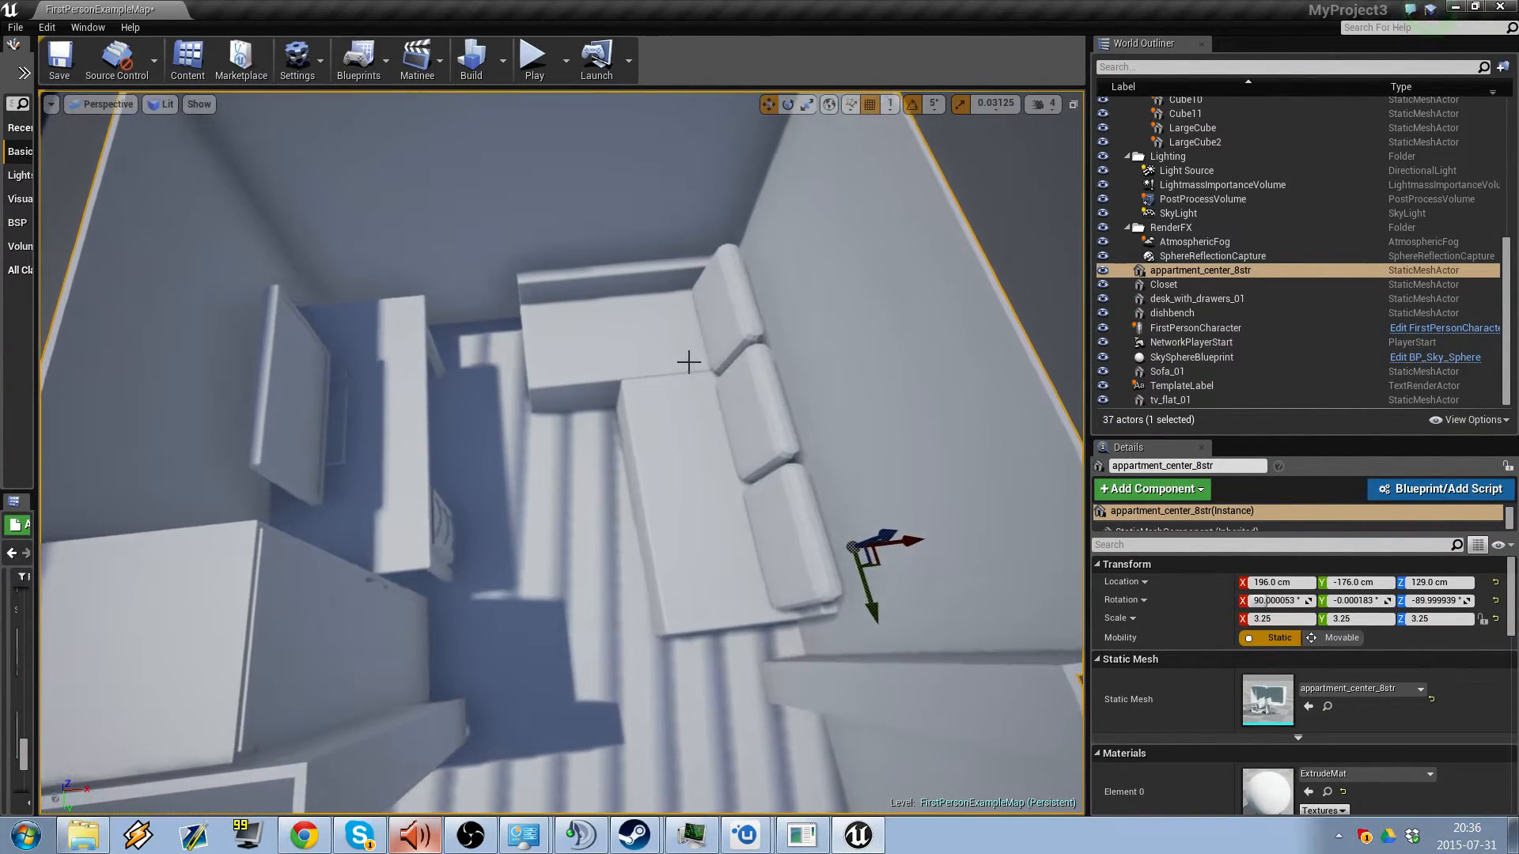
click(688, 360)
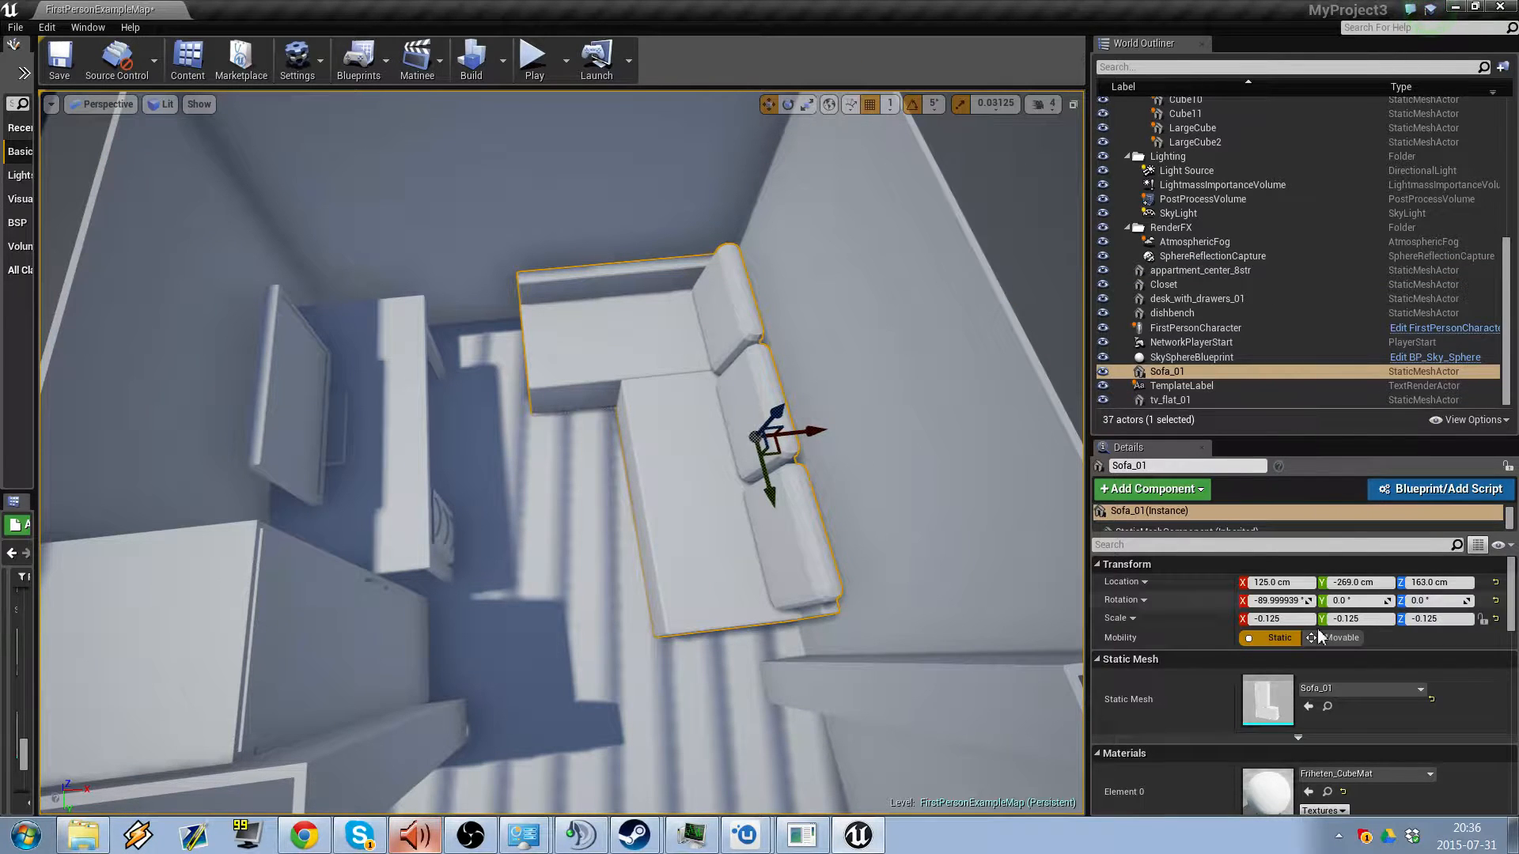
double_click(1268, 702)
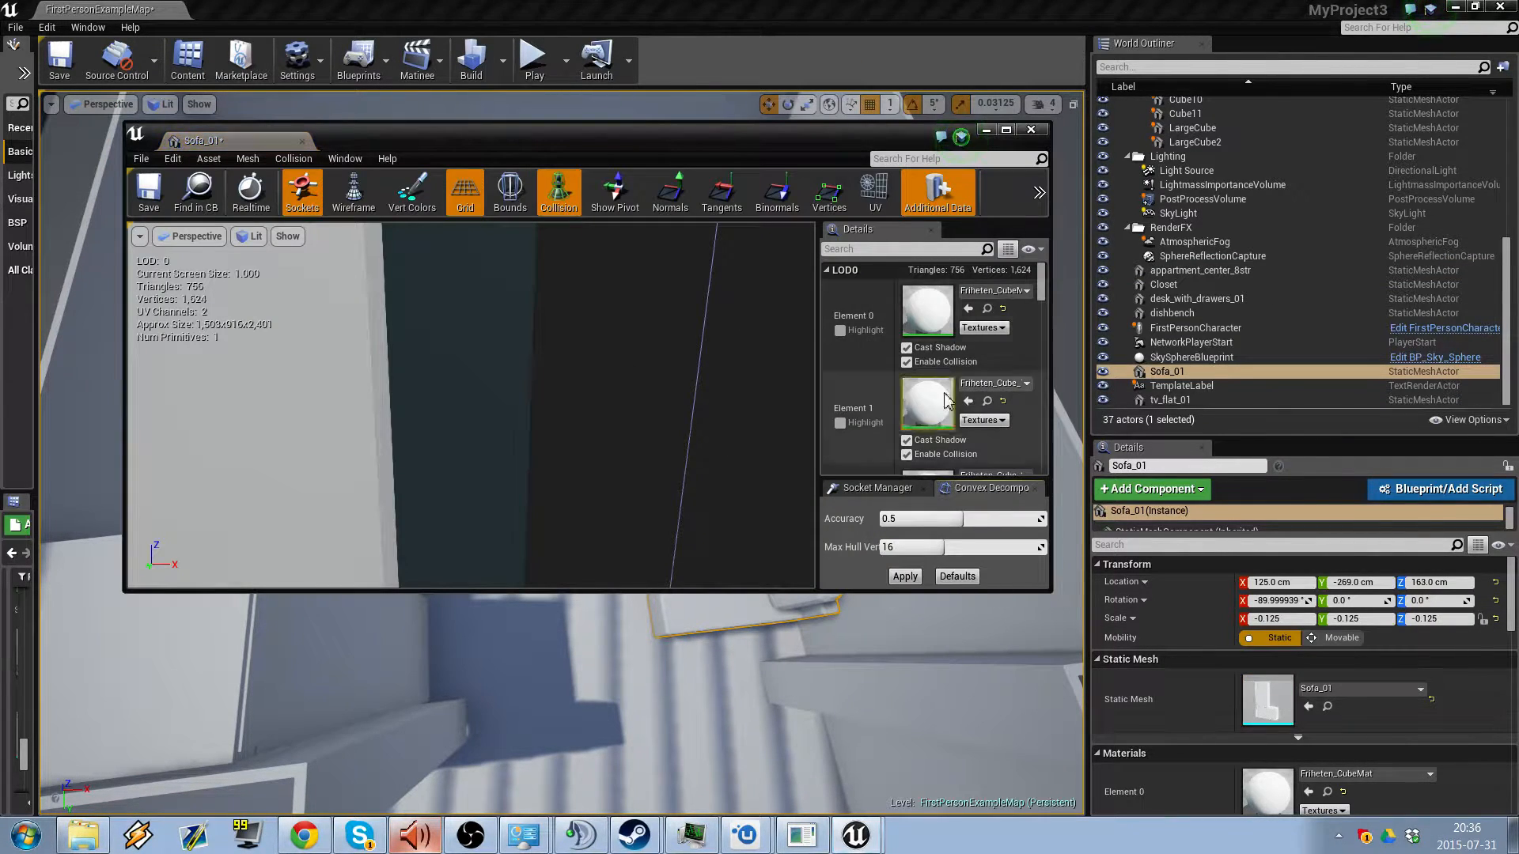
- Set the sofa mesh's Collision Complexity to Use Complex Collision As Simple and close the mesh editor
drag(1041, 285, 1045, 349)
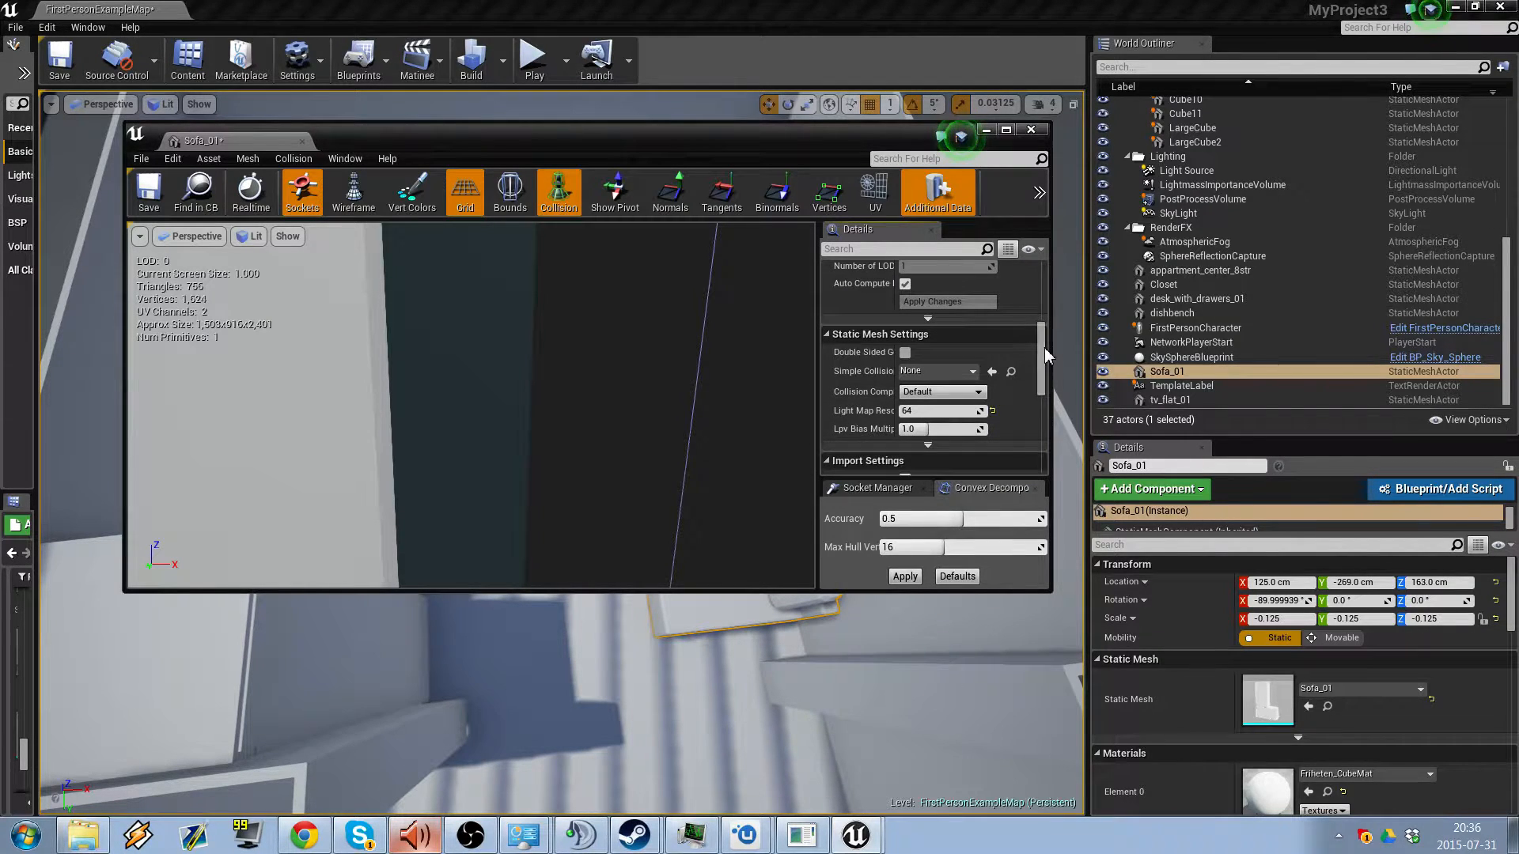
click(923, 393)
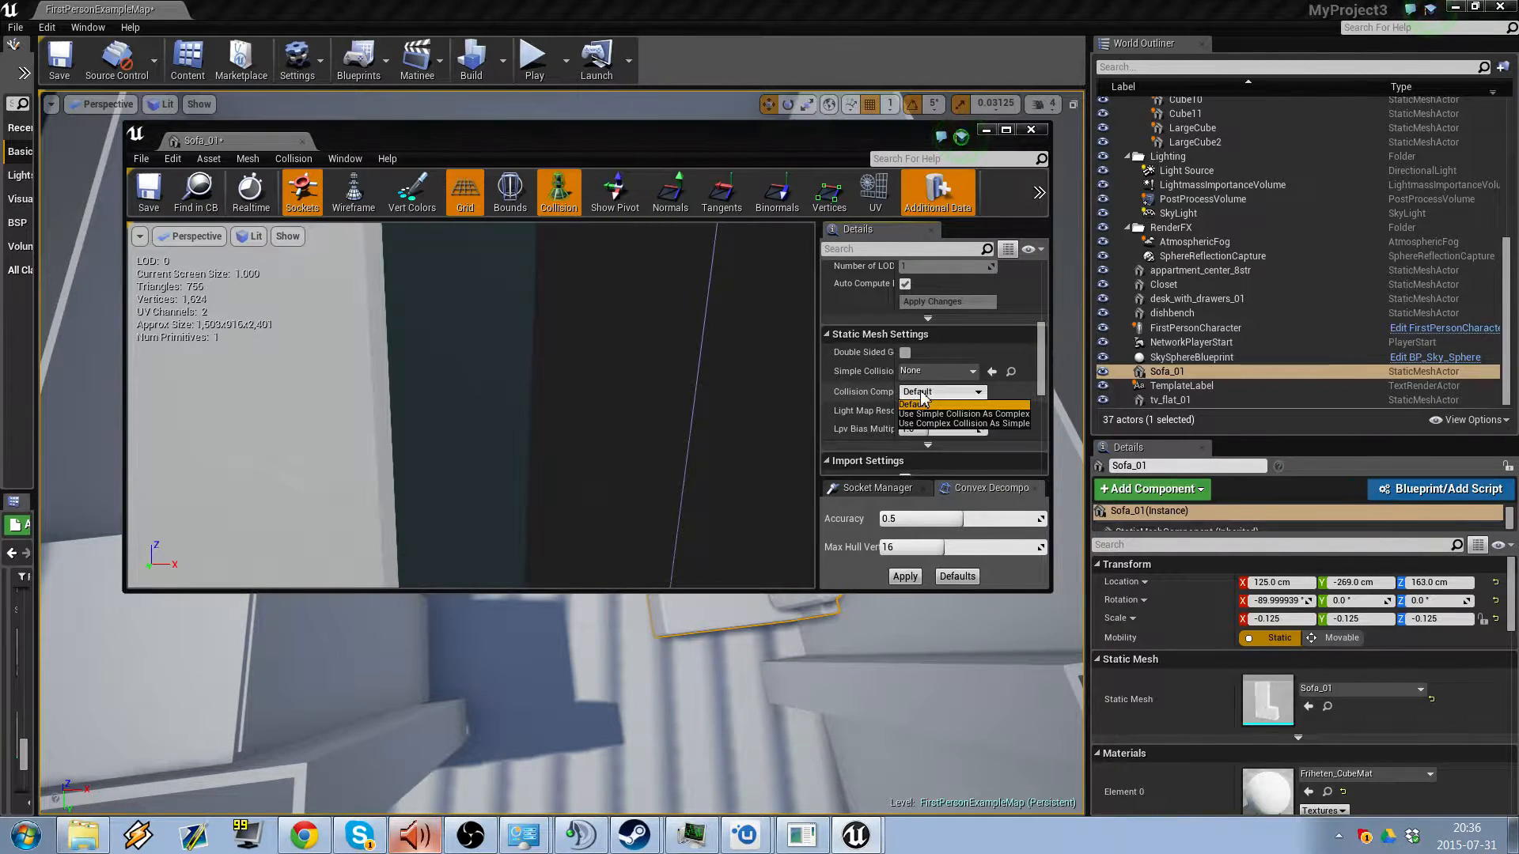
click(936, 424)
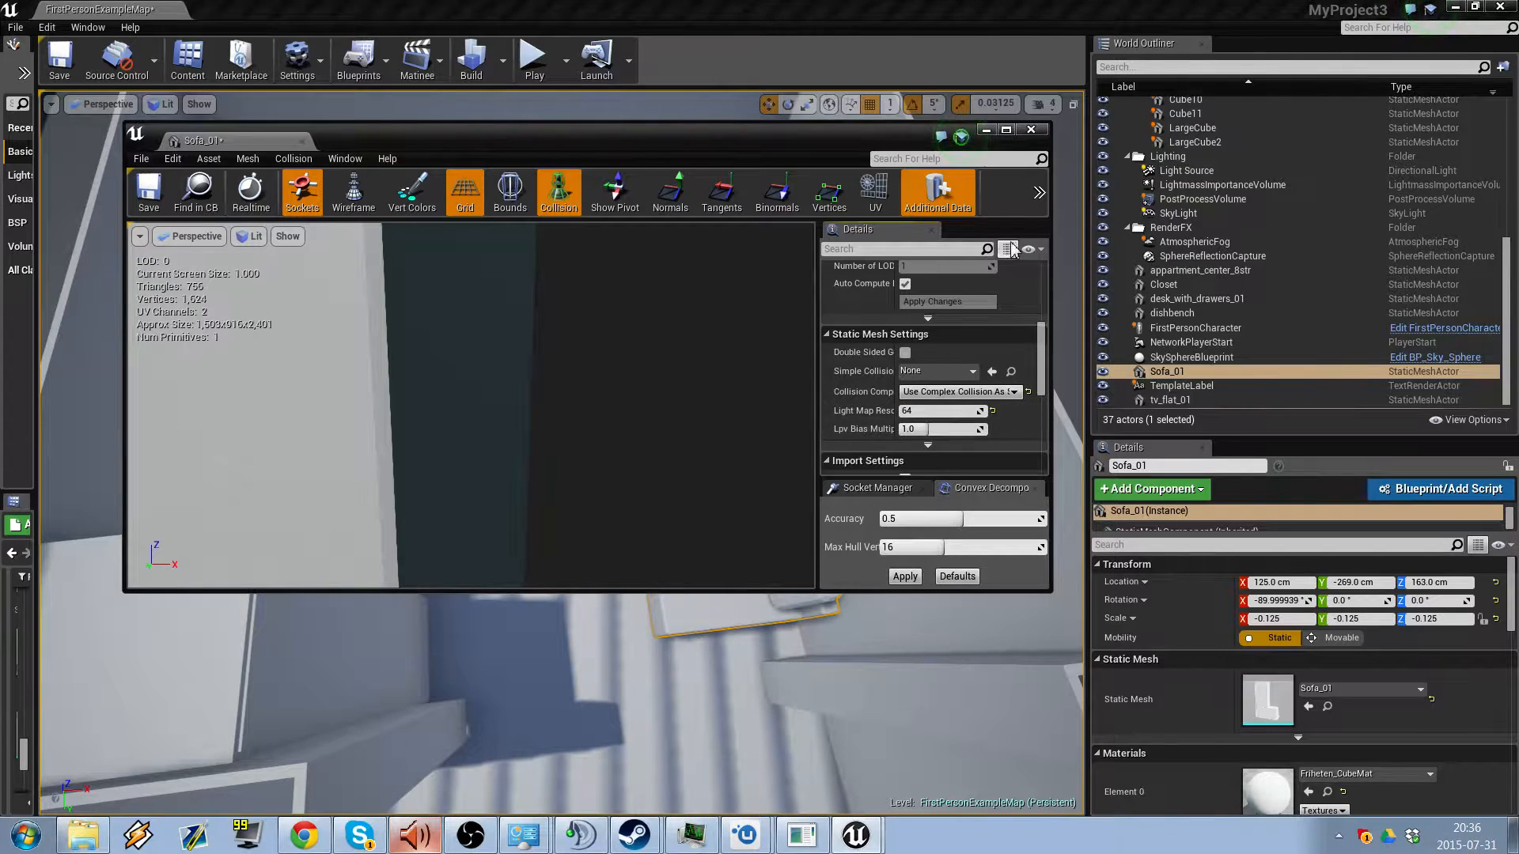
click(1041, 135)
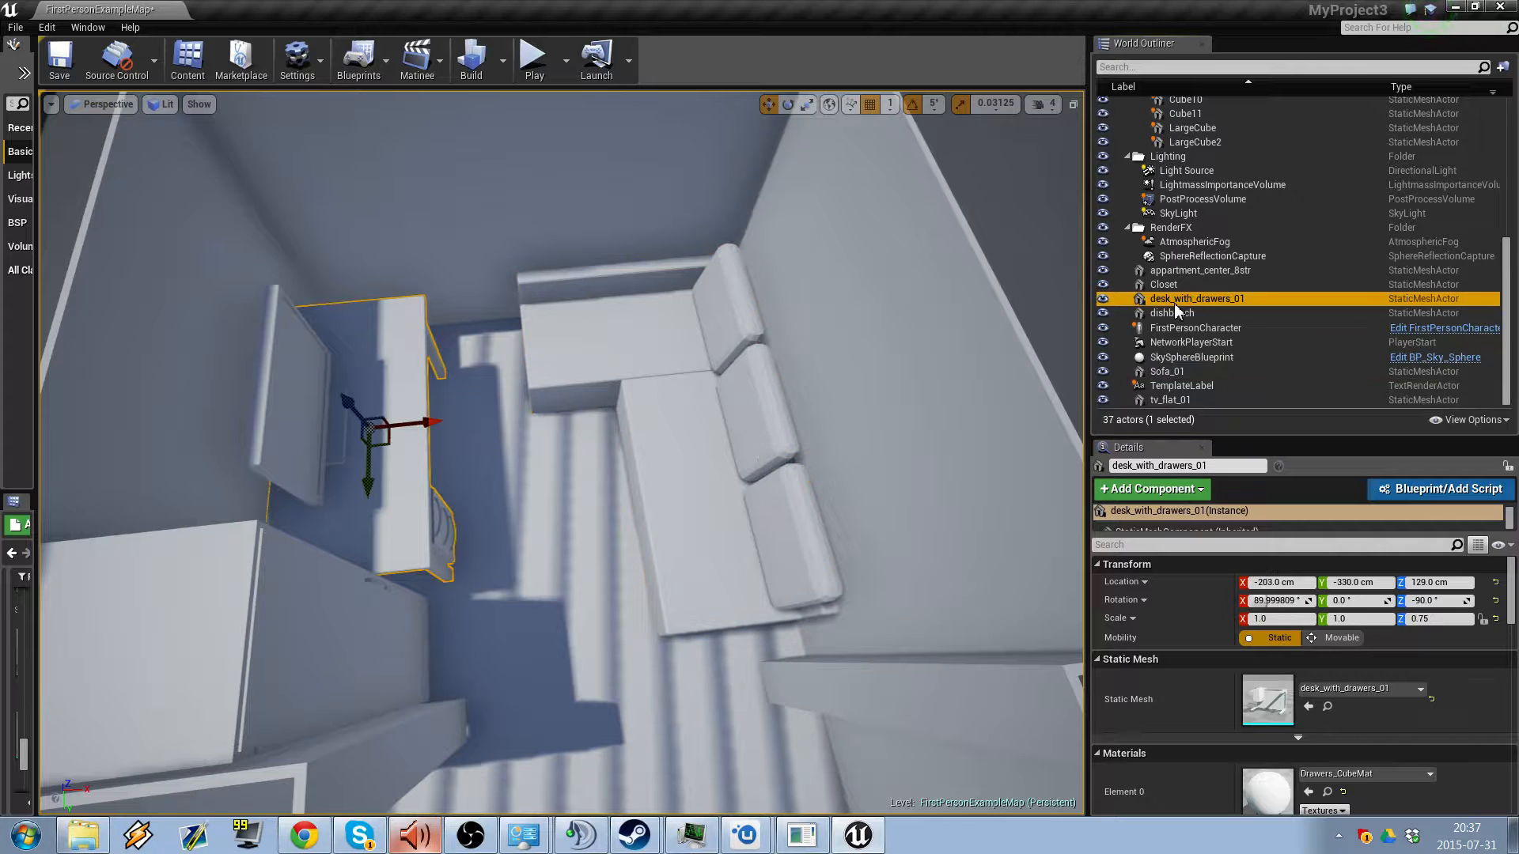
- Select the desk_with_drawers_01 actor, open its static mesh for editing and inspect the collision outline around its legs and drawers
double_click(1268, 699)
right_drag(483, 345, 439, 269)
right_drag(510, 349, 364, 403)
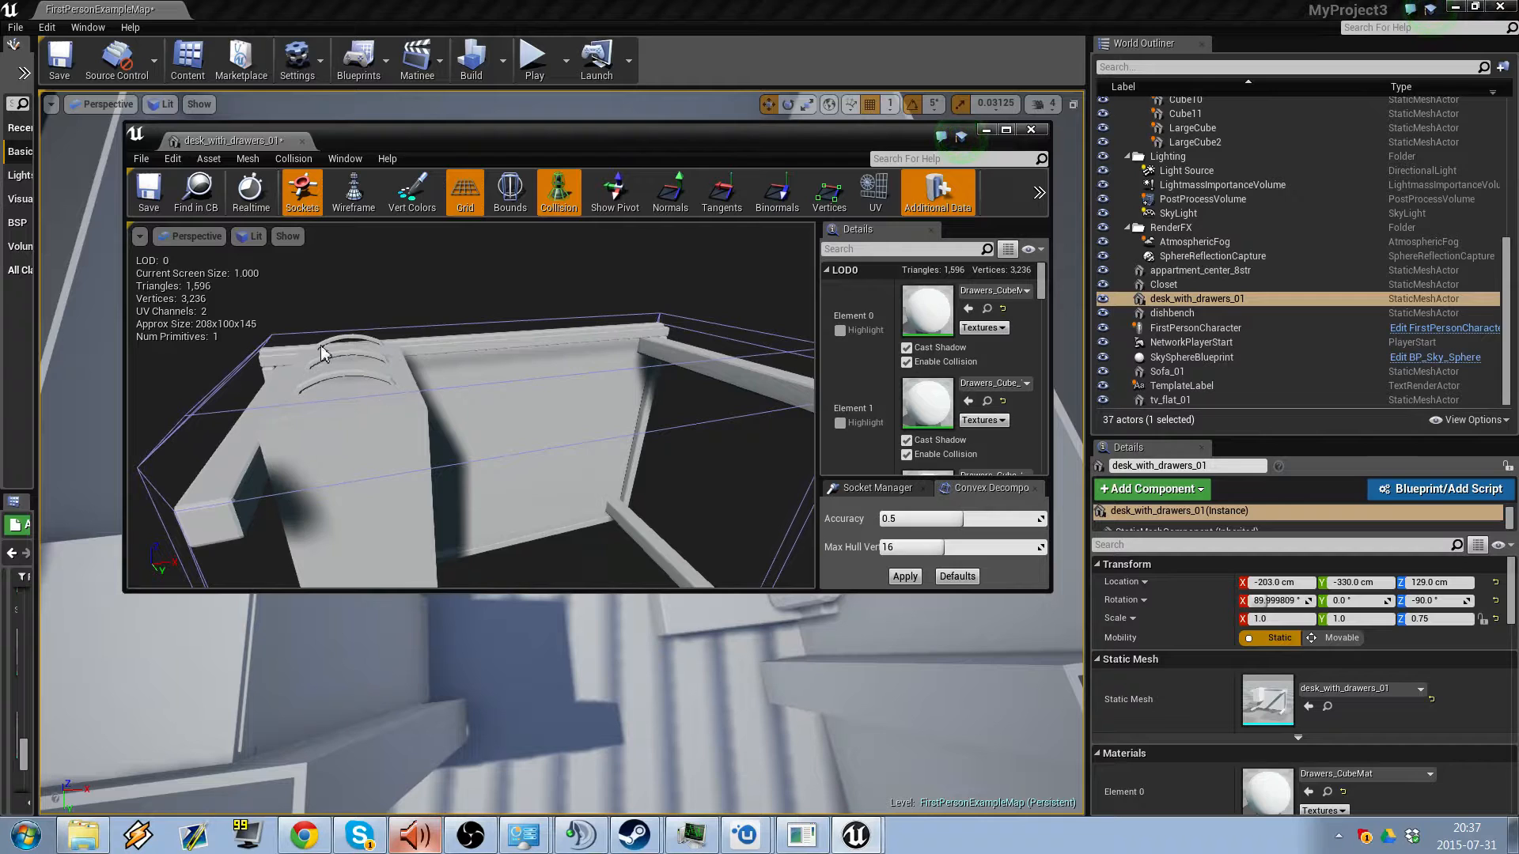
right_drag(610, 383, 554, 380)
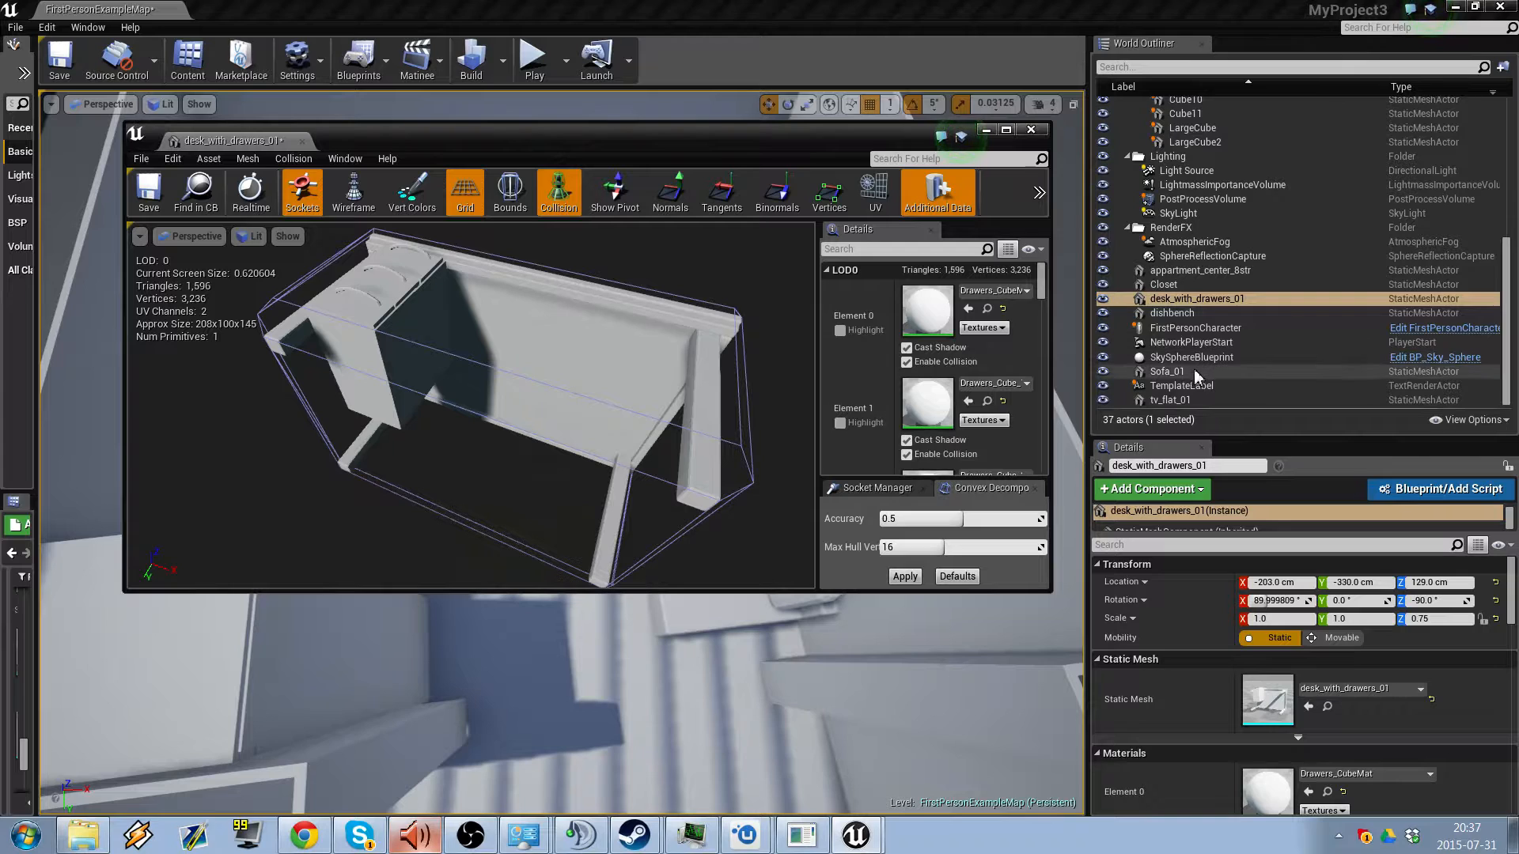
- Set the desk mesh's Collision Complexity to Use Complex Collision As Simple and close the mesh editor
drag(1041, 285, 1058, 374)
click(963, 337)
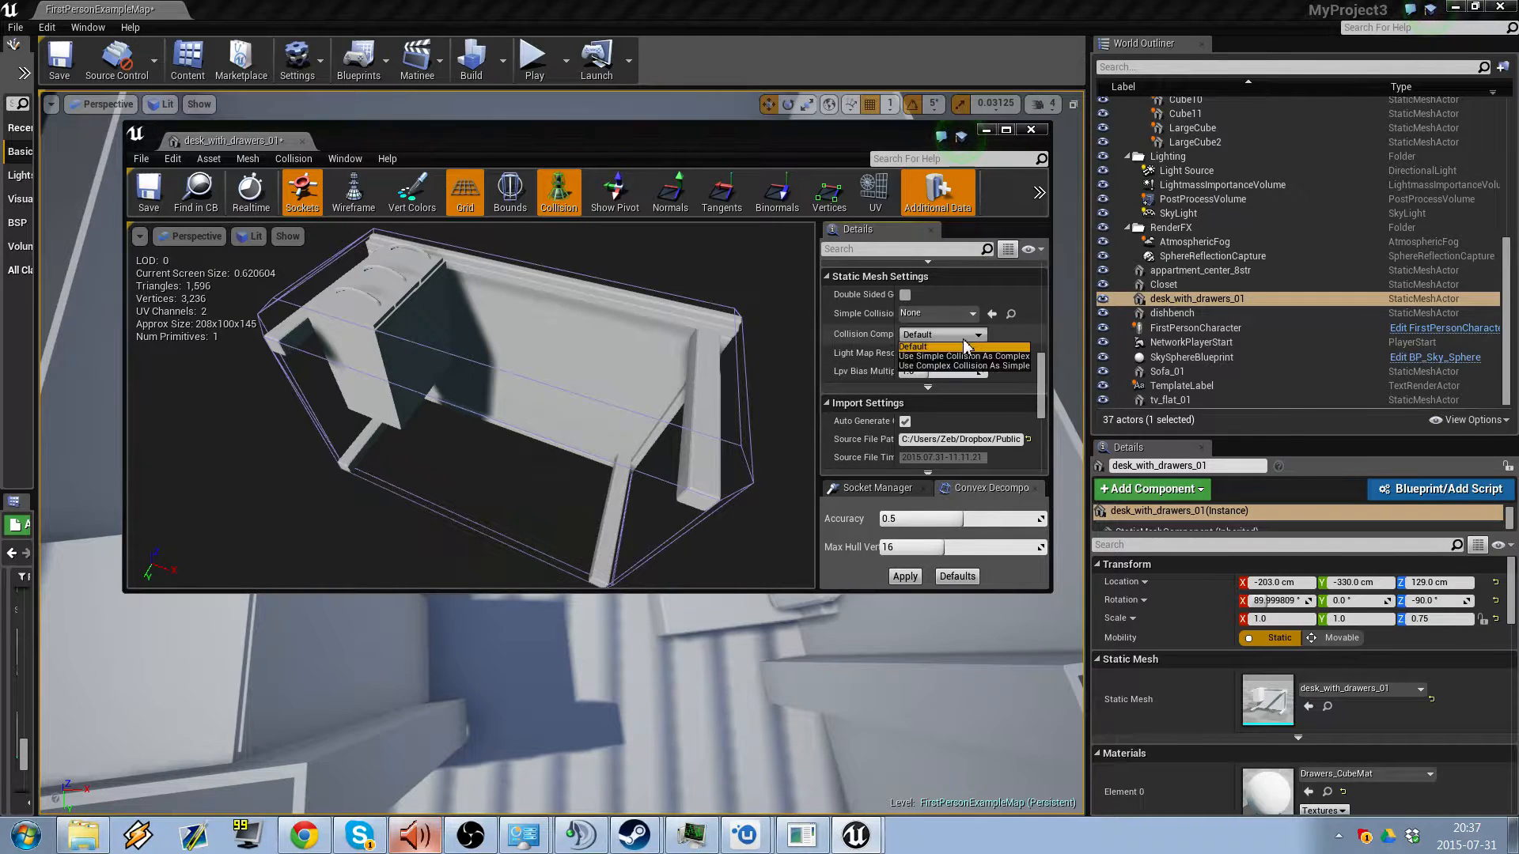
click(952, 366)
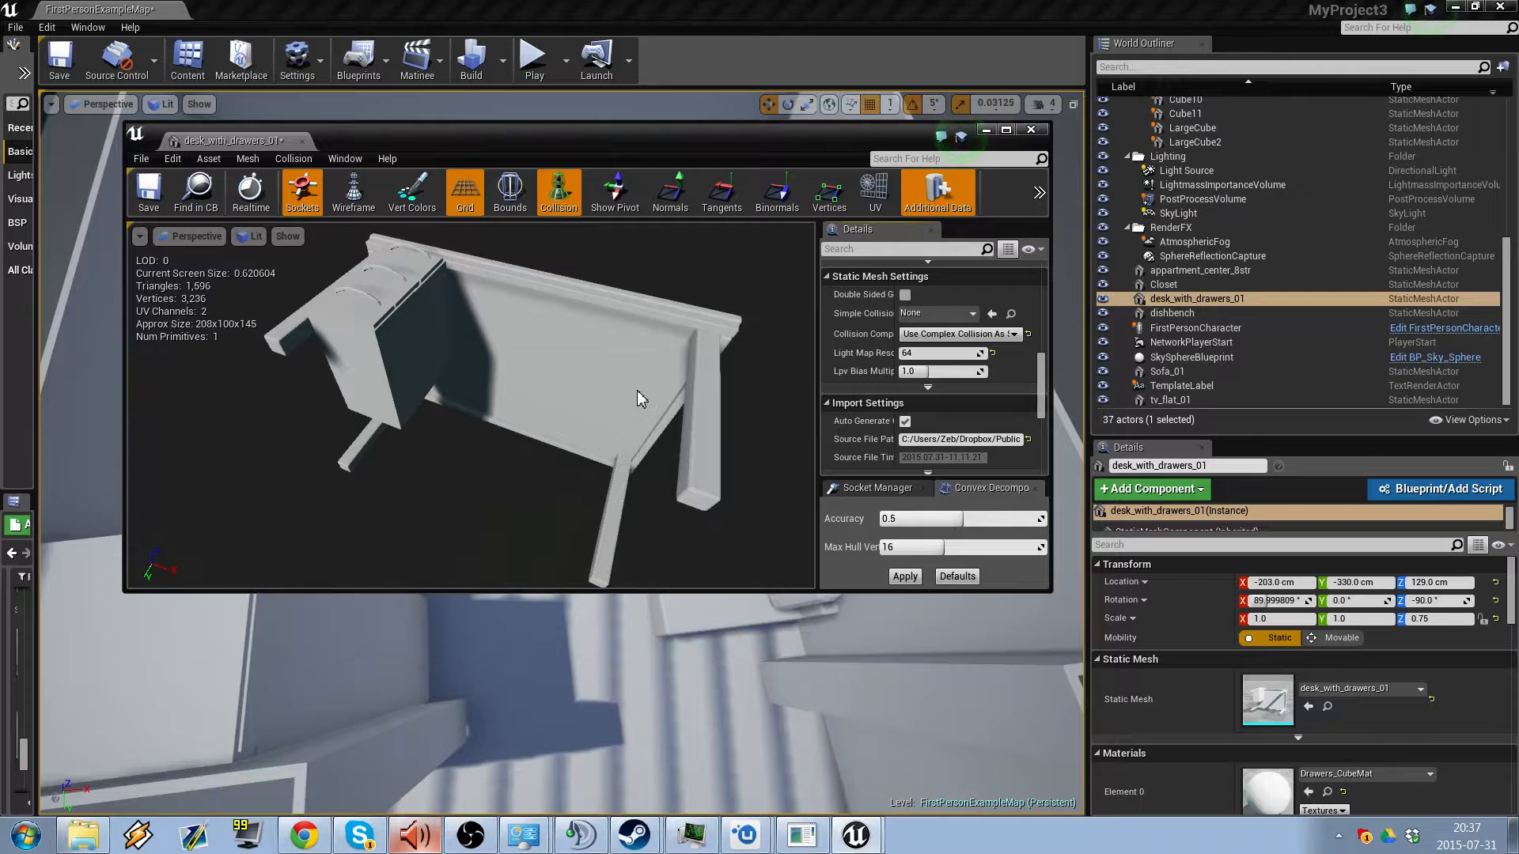
click(1031, 131)
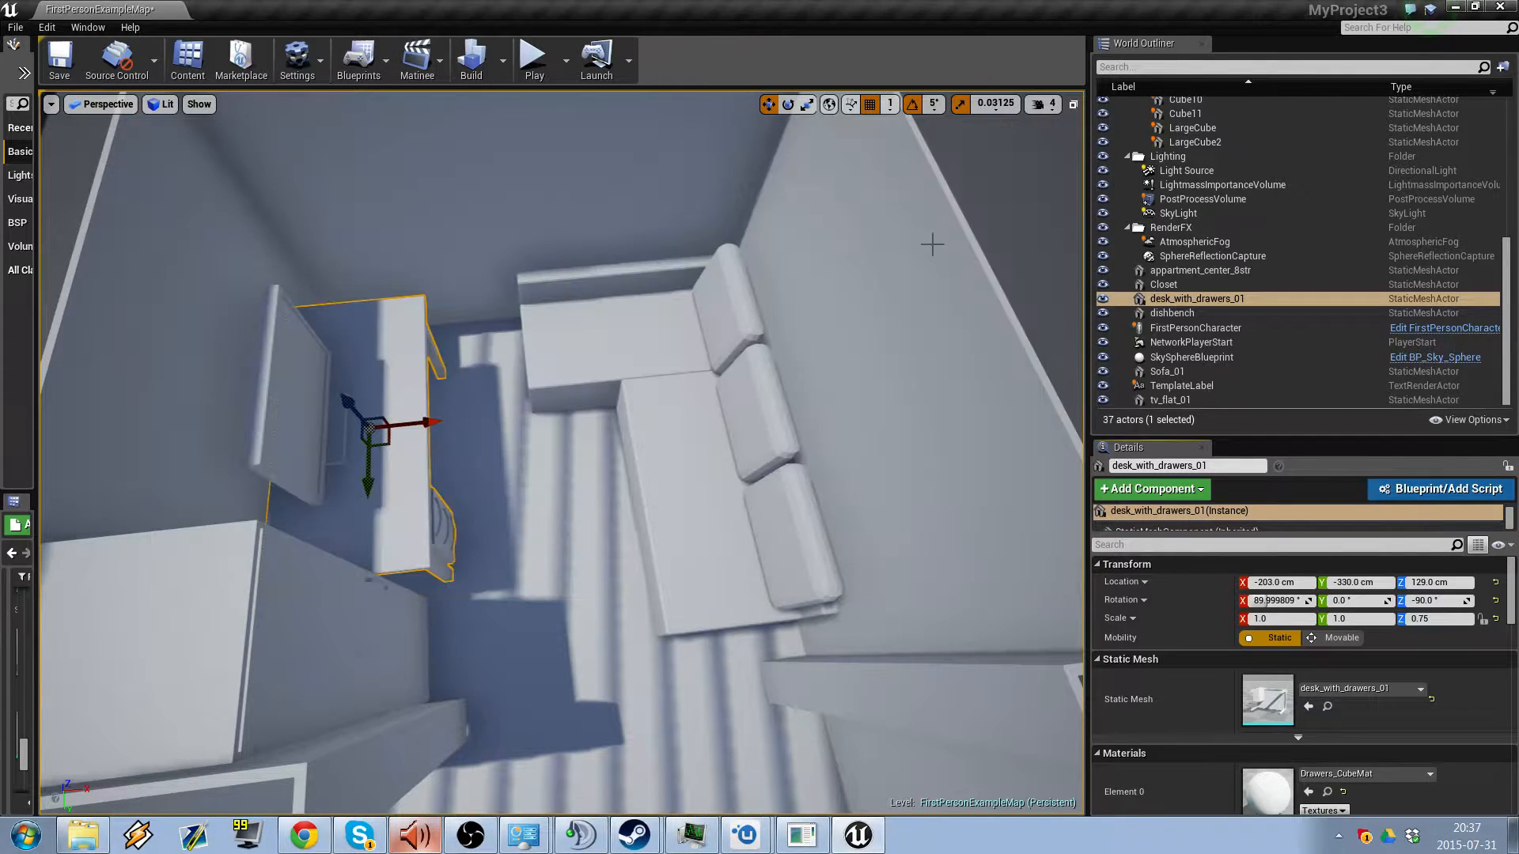
- Enlarge the viewport by narrowing the World Outliner and Details areas, and play-test the level by walking through the corridor to the sofa and desk
right_drag(602, 427, 332, 419)
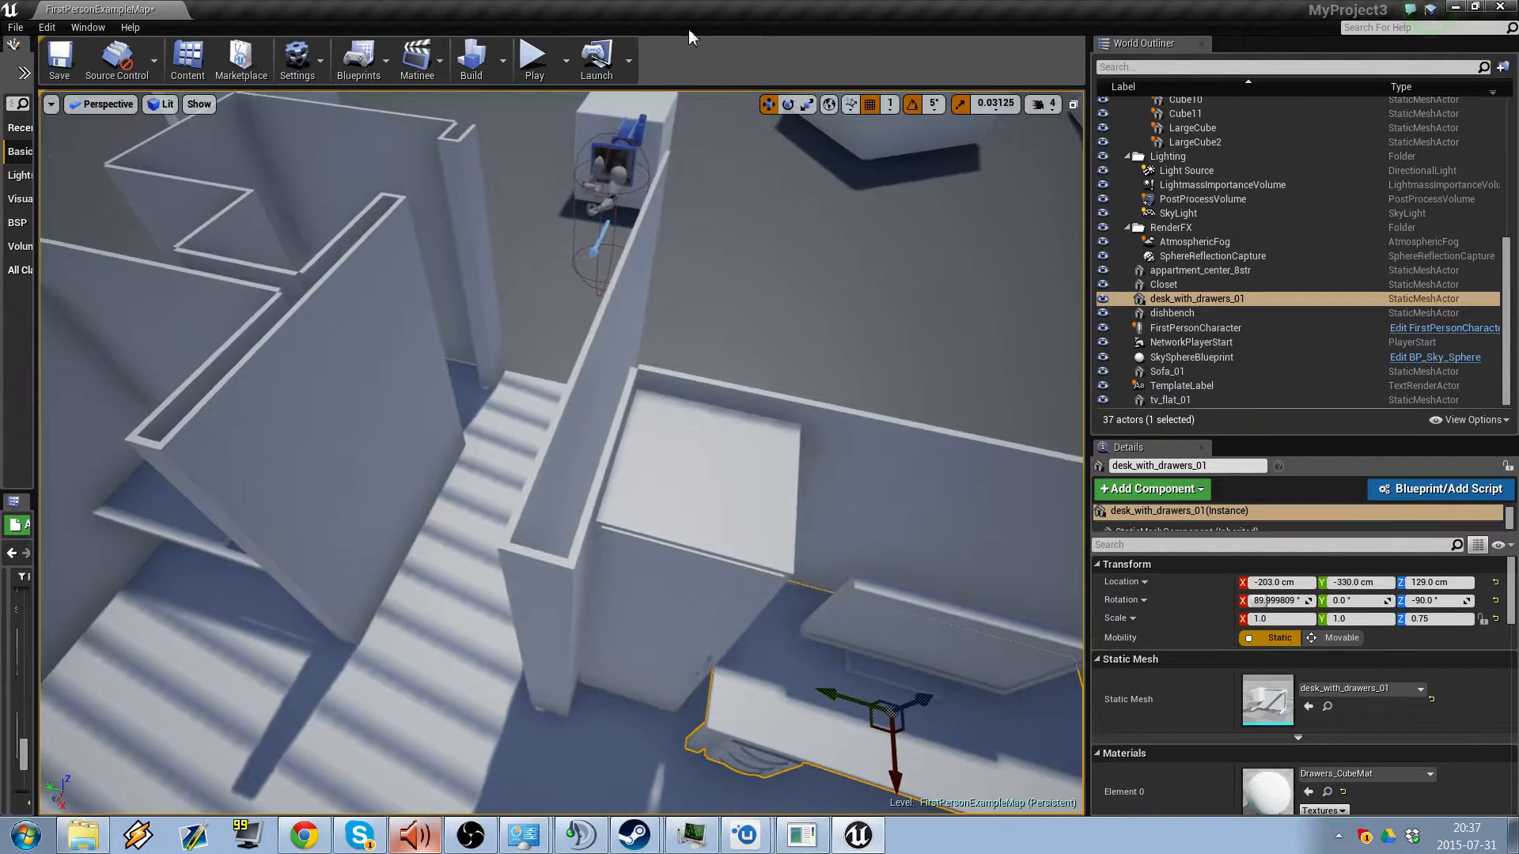
drag(1088, 176, 1416, 175)
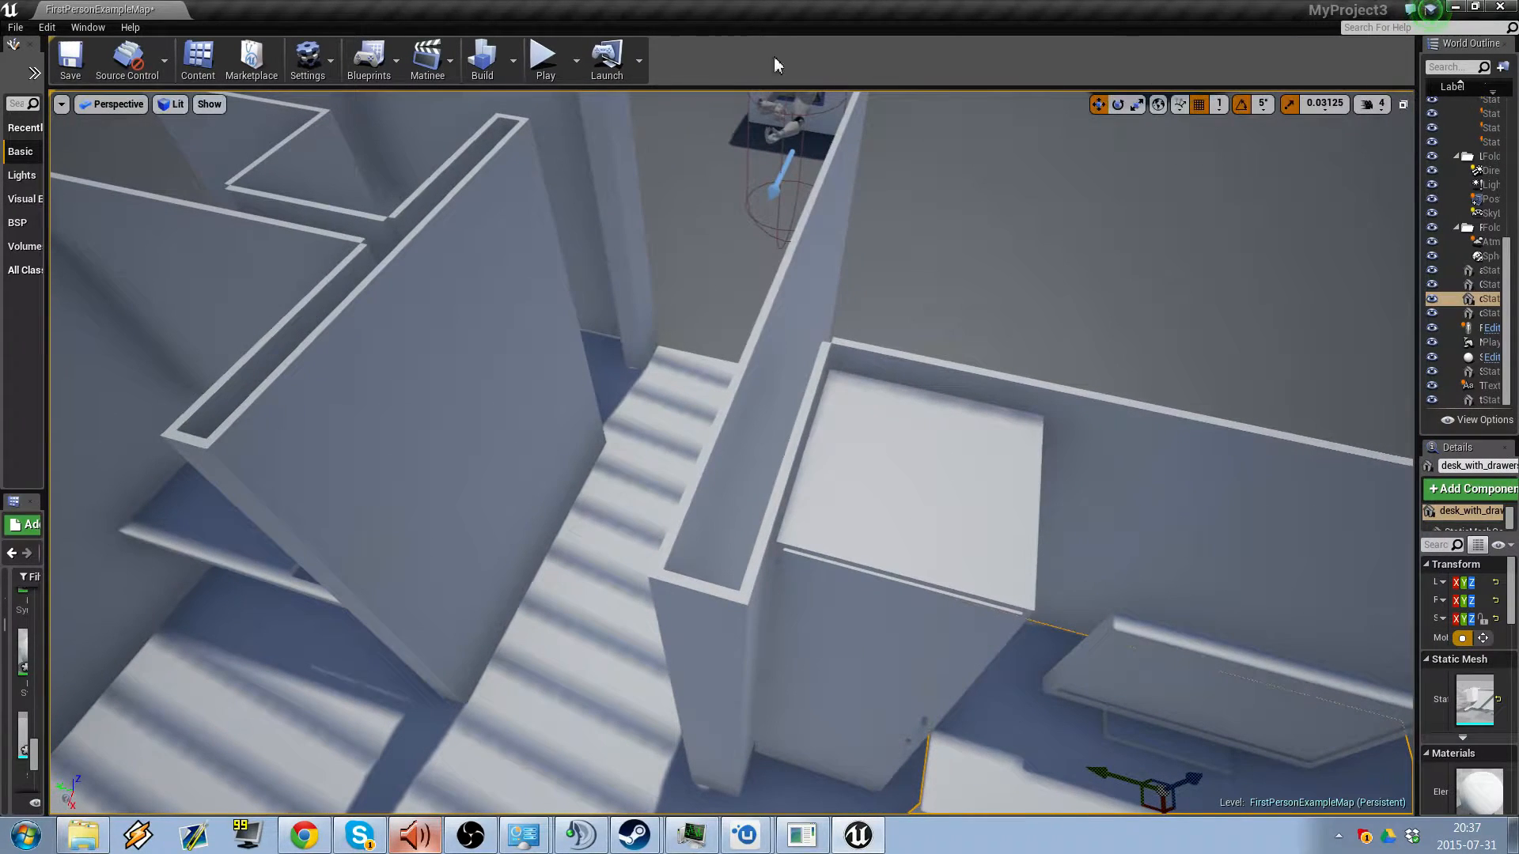
click(545, 61)
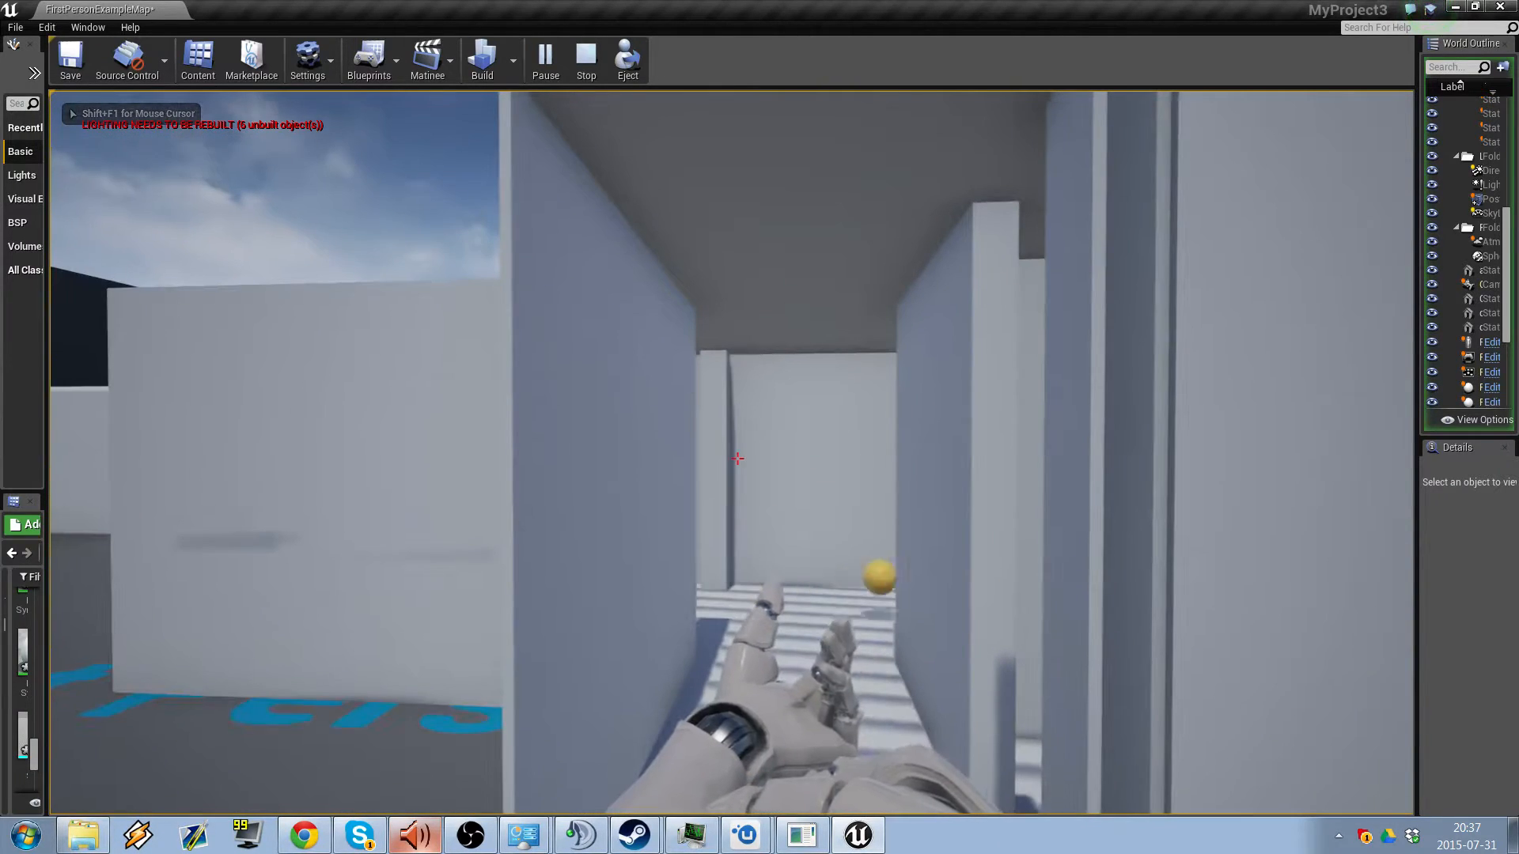
key(w)
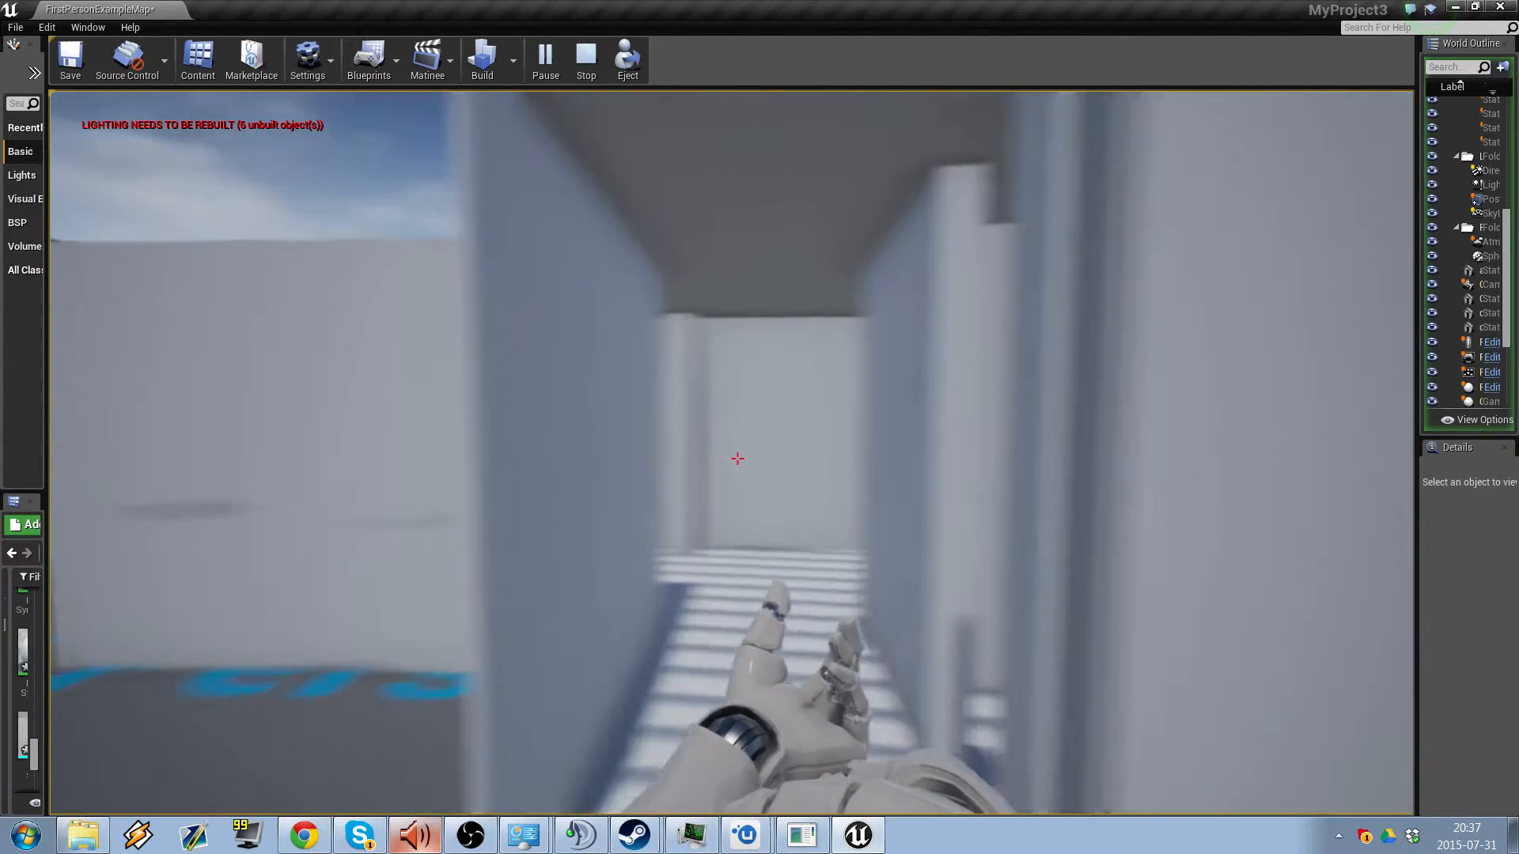
key(w)
key(w)
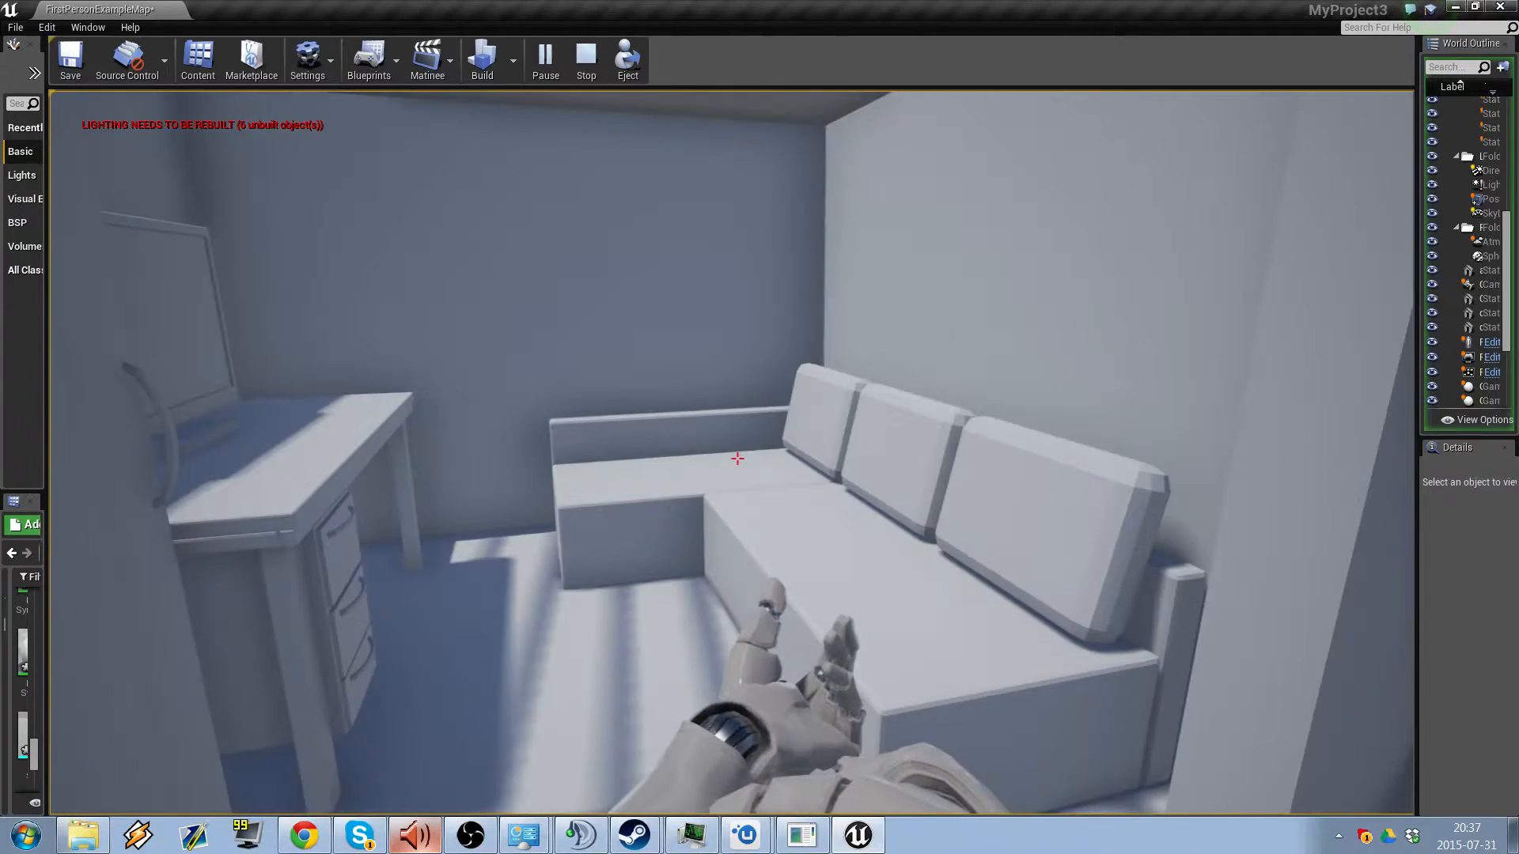
key(s)
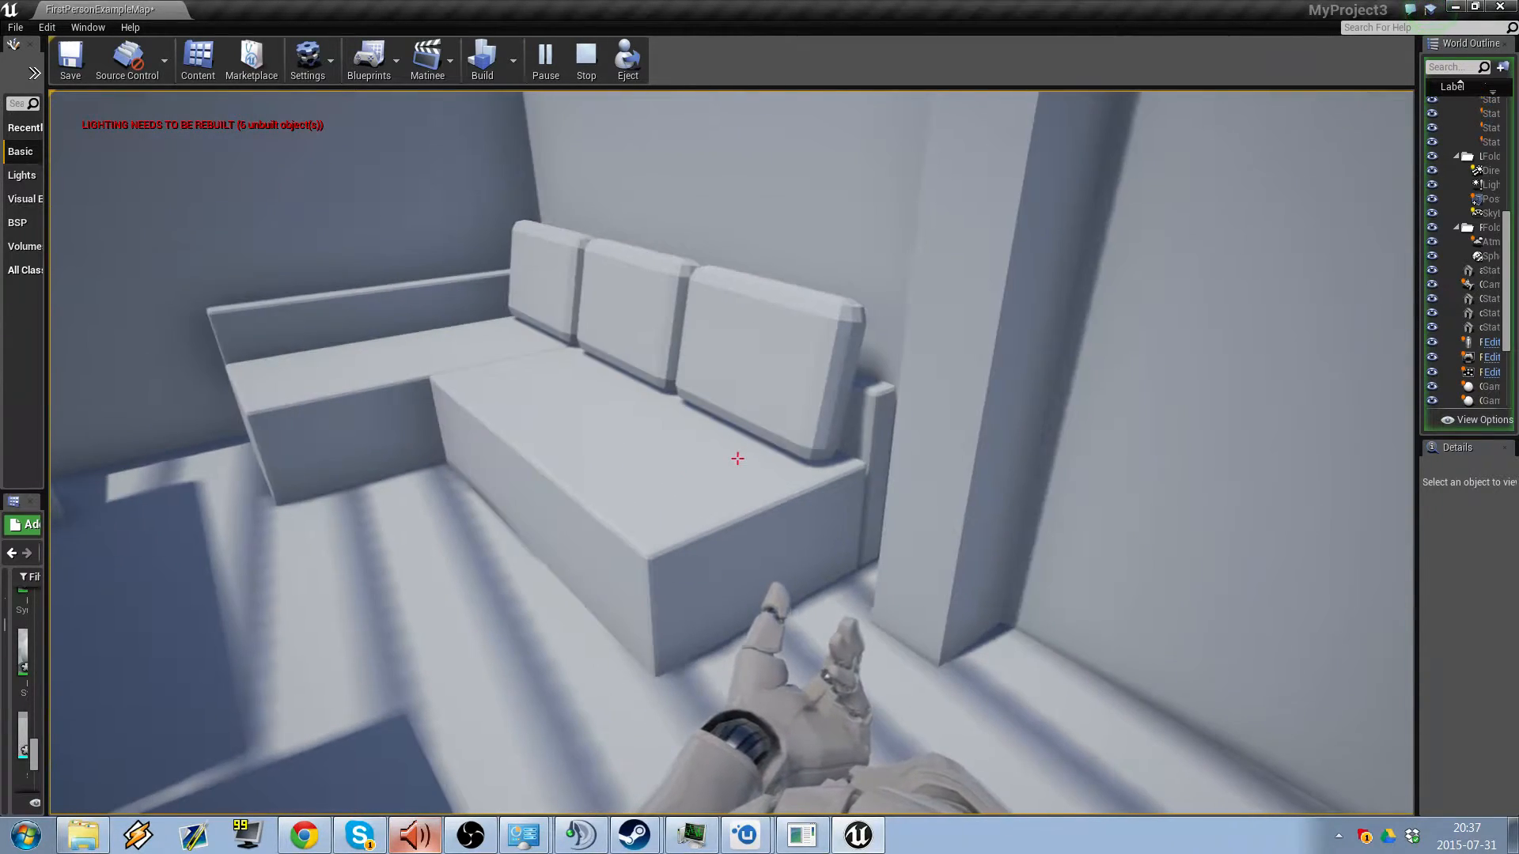
key(w)
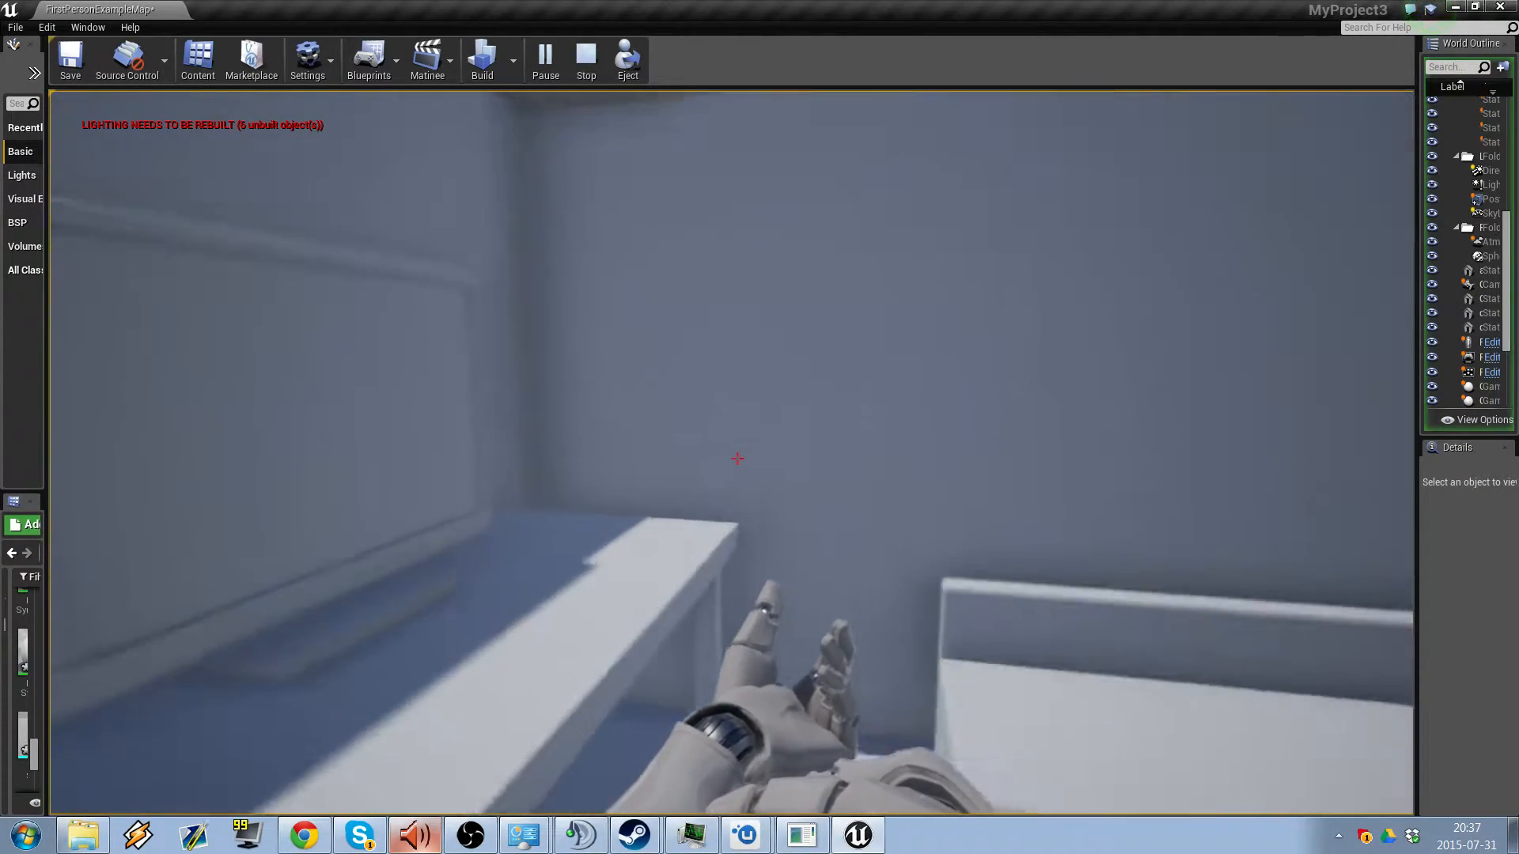
key(w)
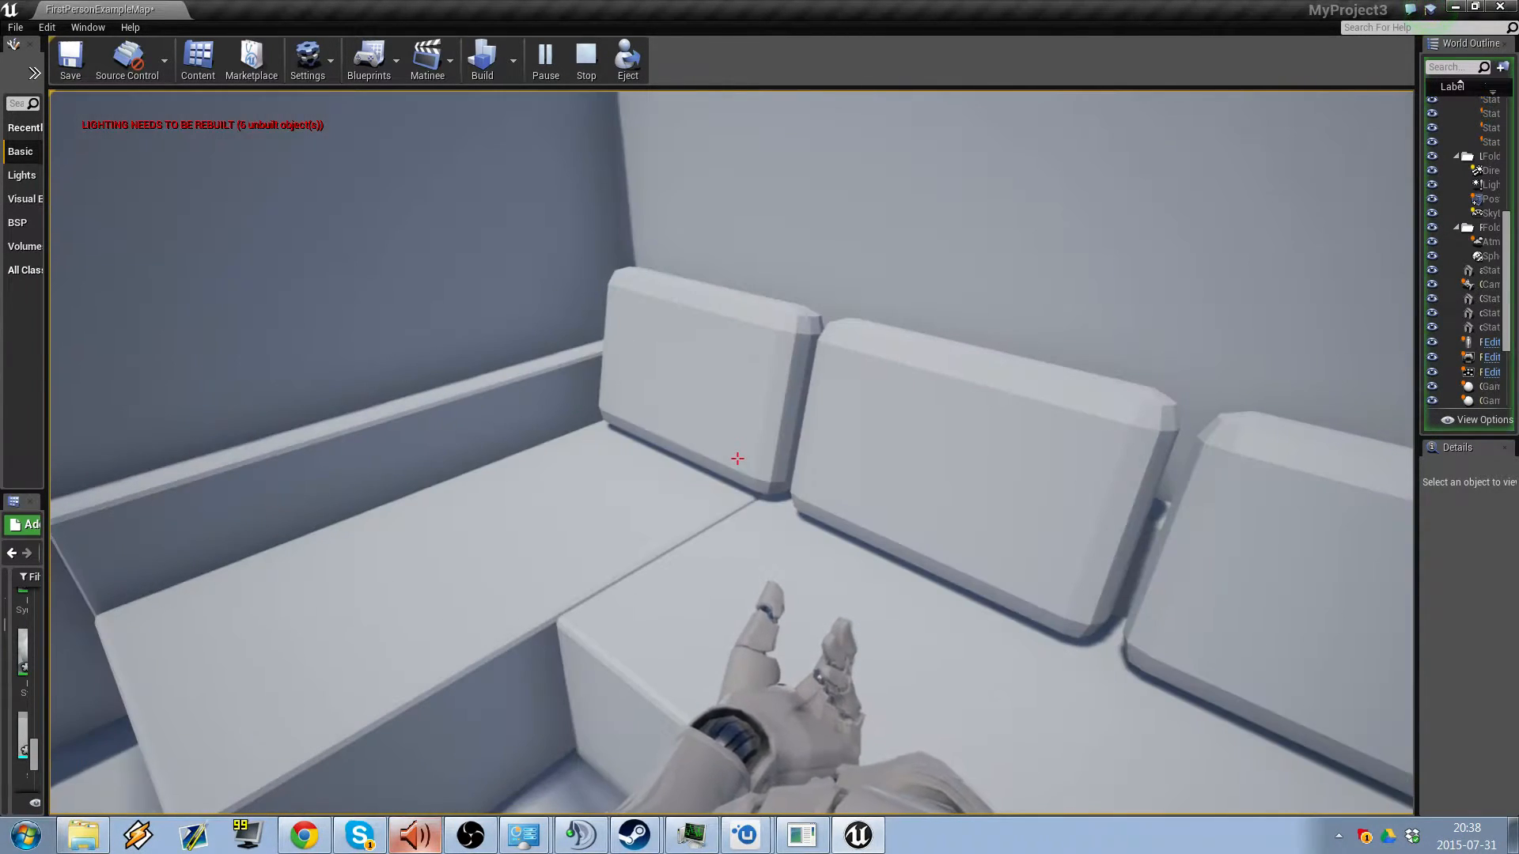
key(a)
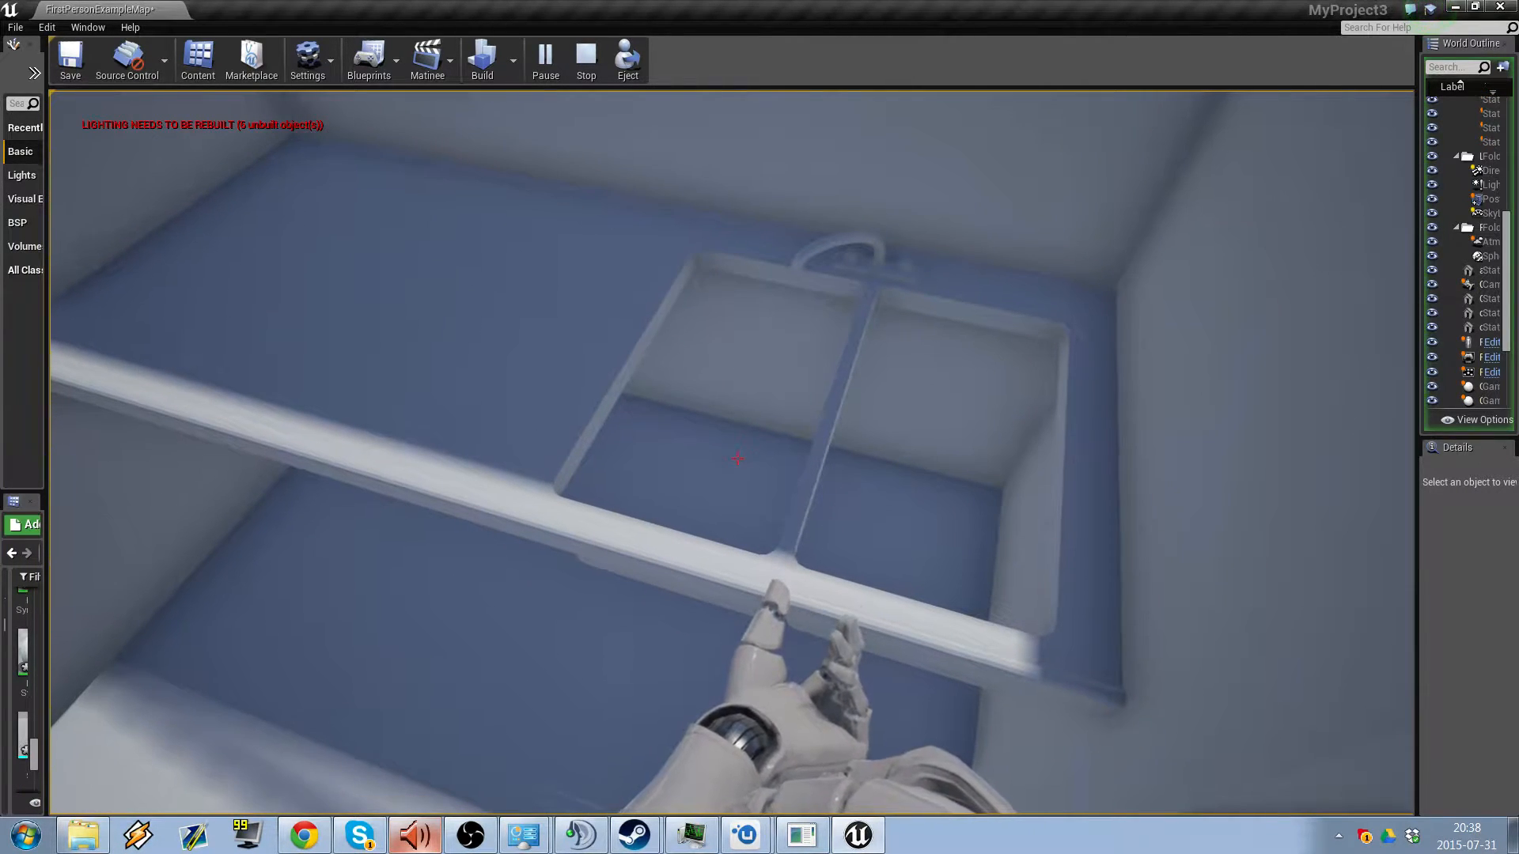
- Walk the first-person character from the kitchen sink past the sofa to the desk, testing collision around its top, legs and drawers
key(s)
key(w)
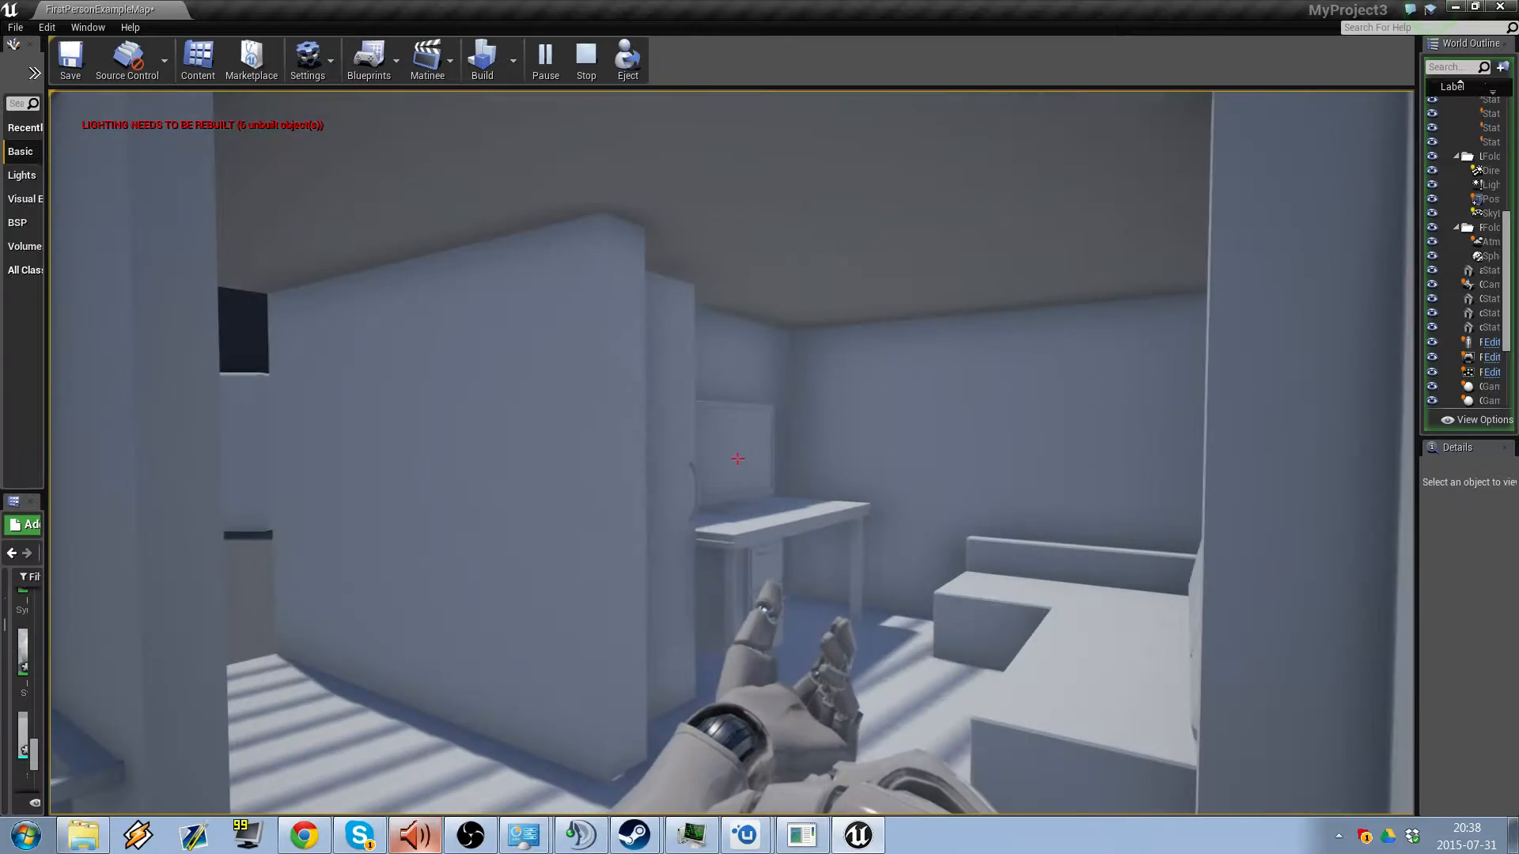
key(w)
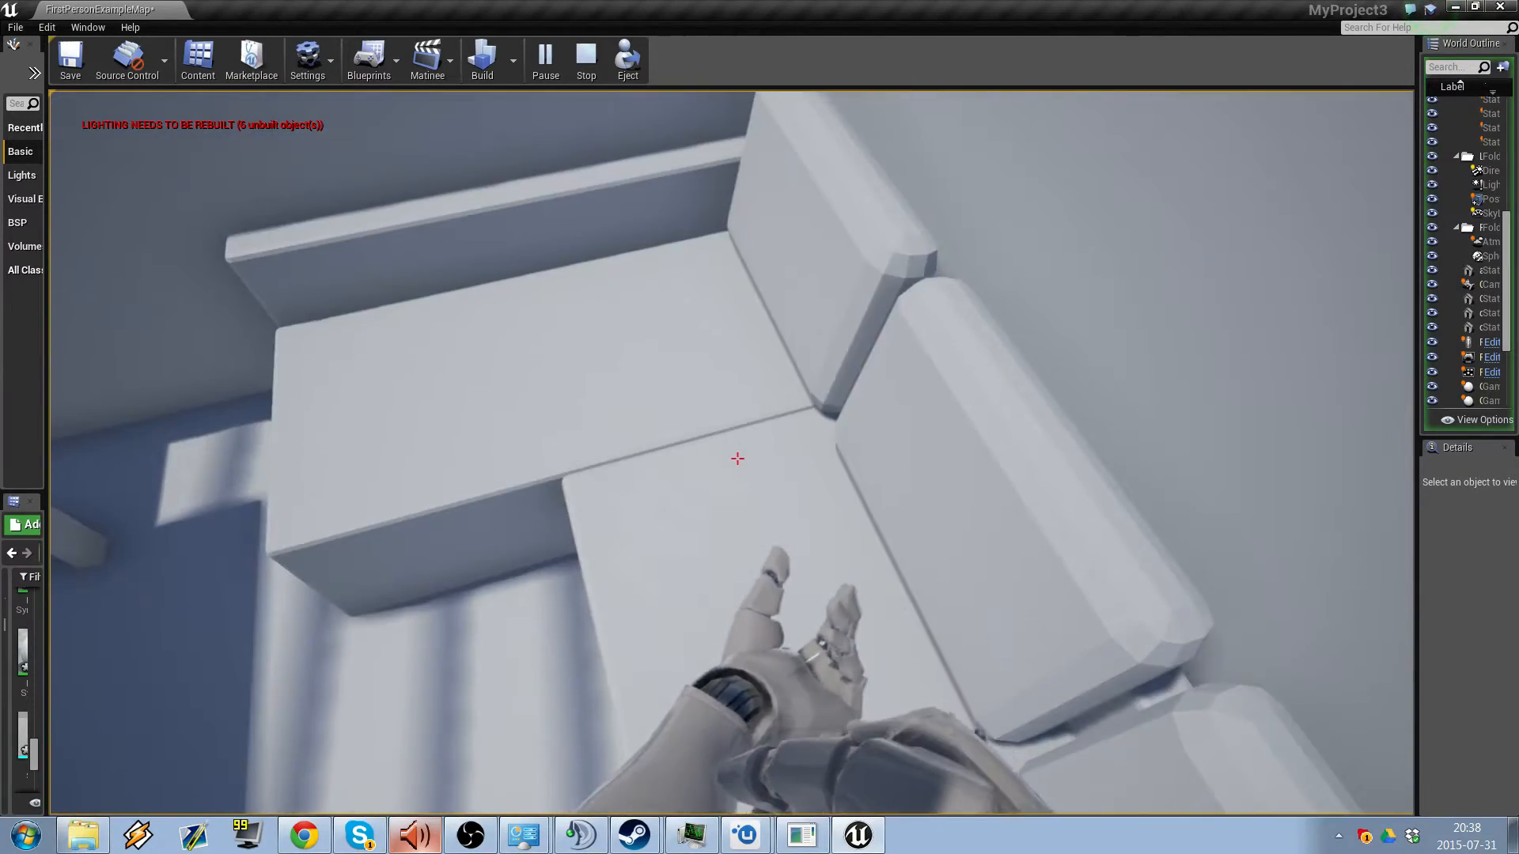
key(w)
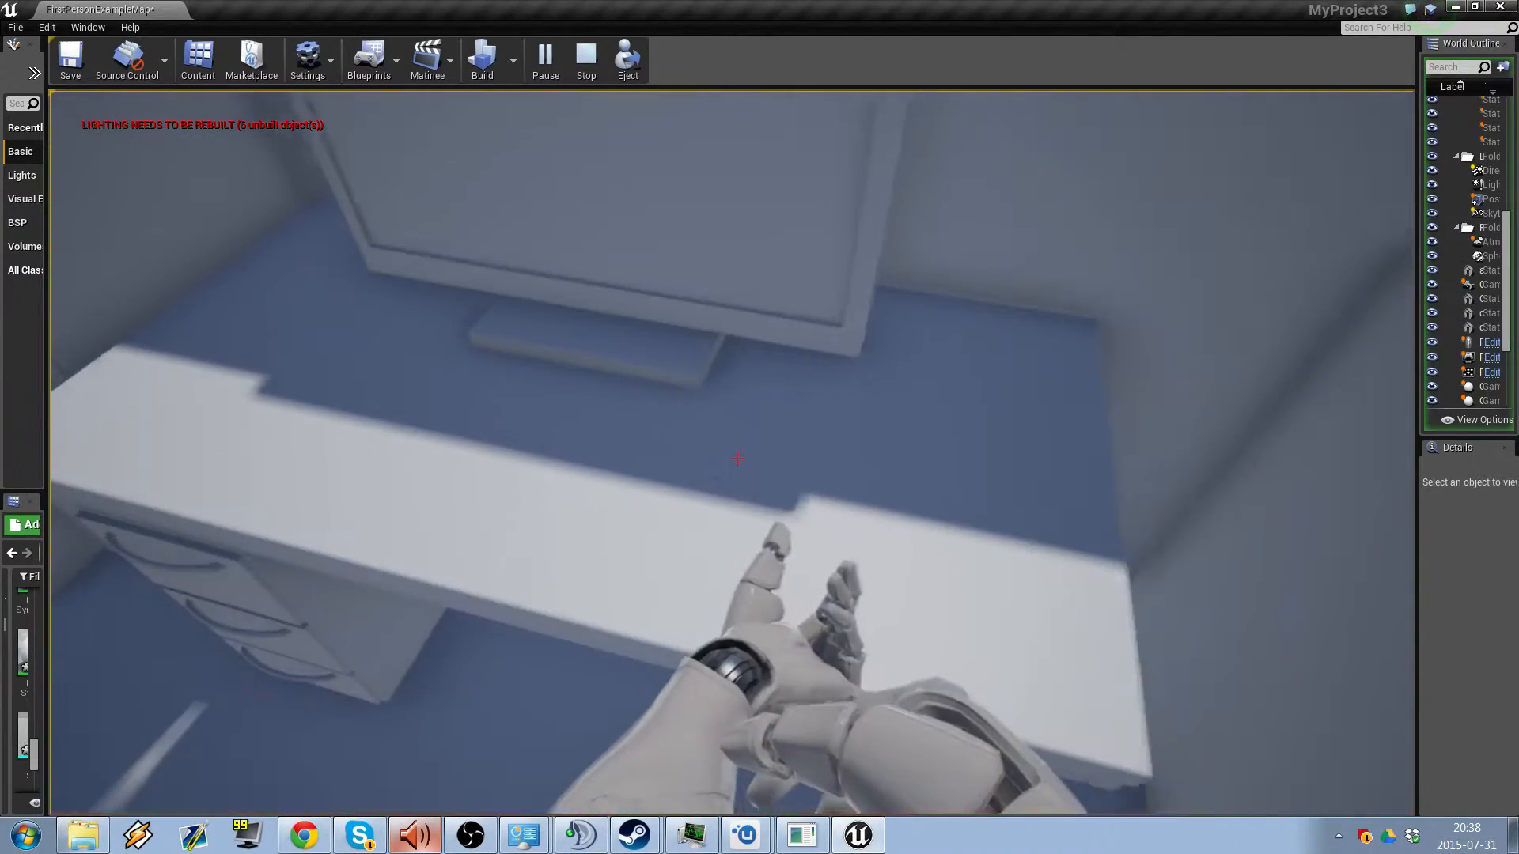
key(w)
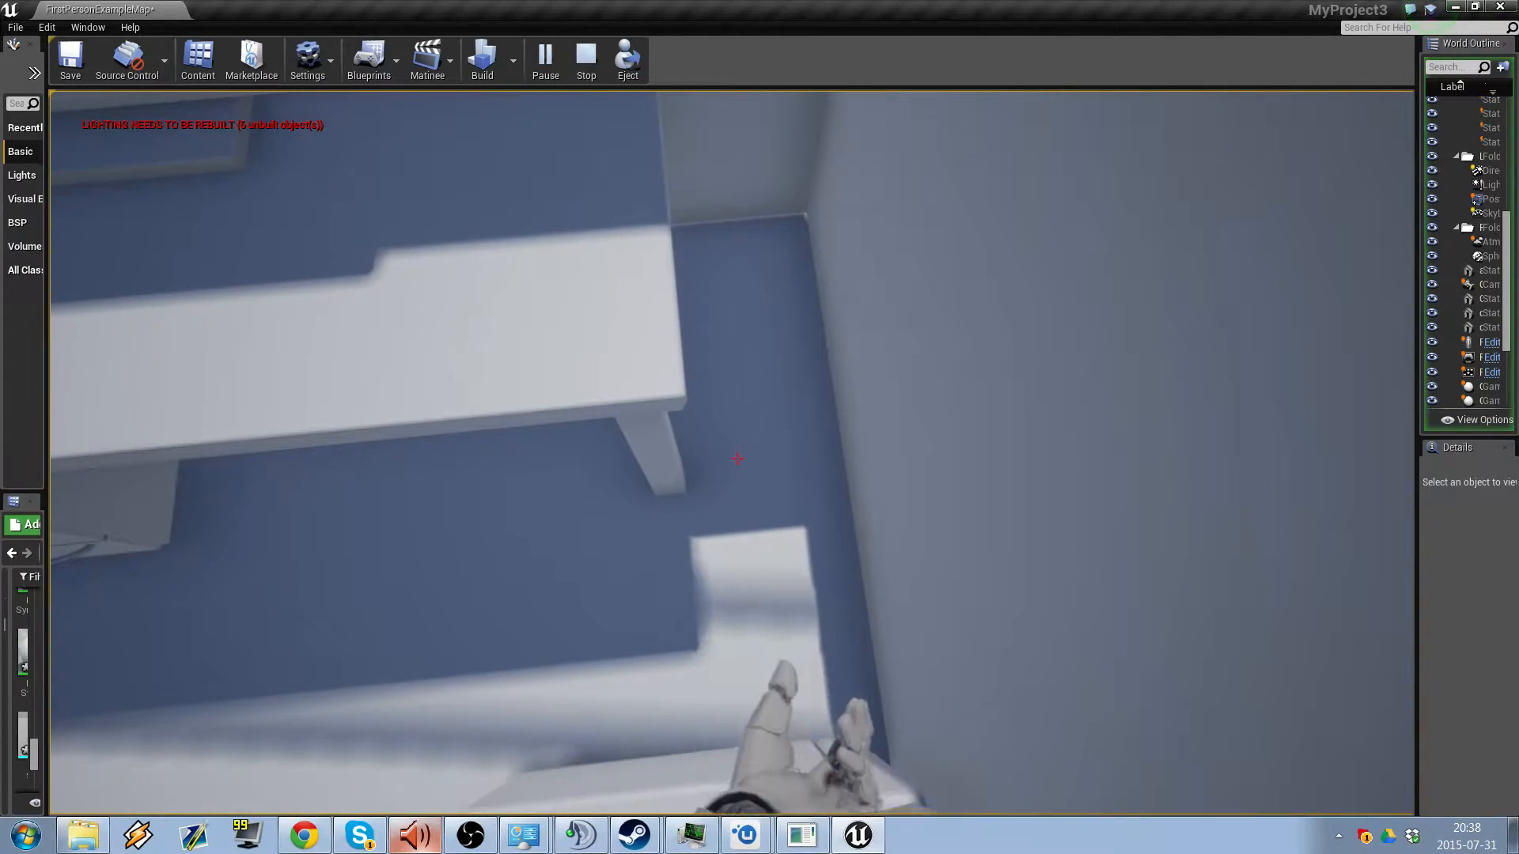
key(w)
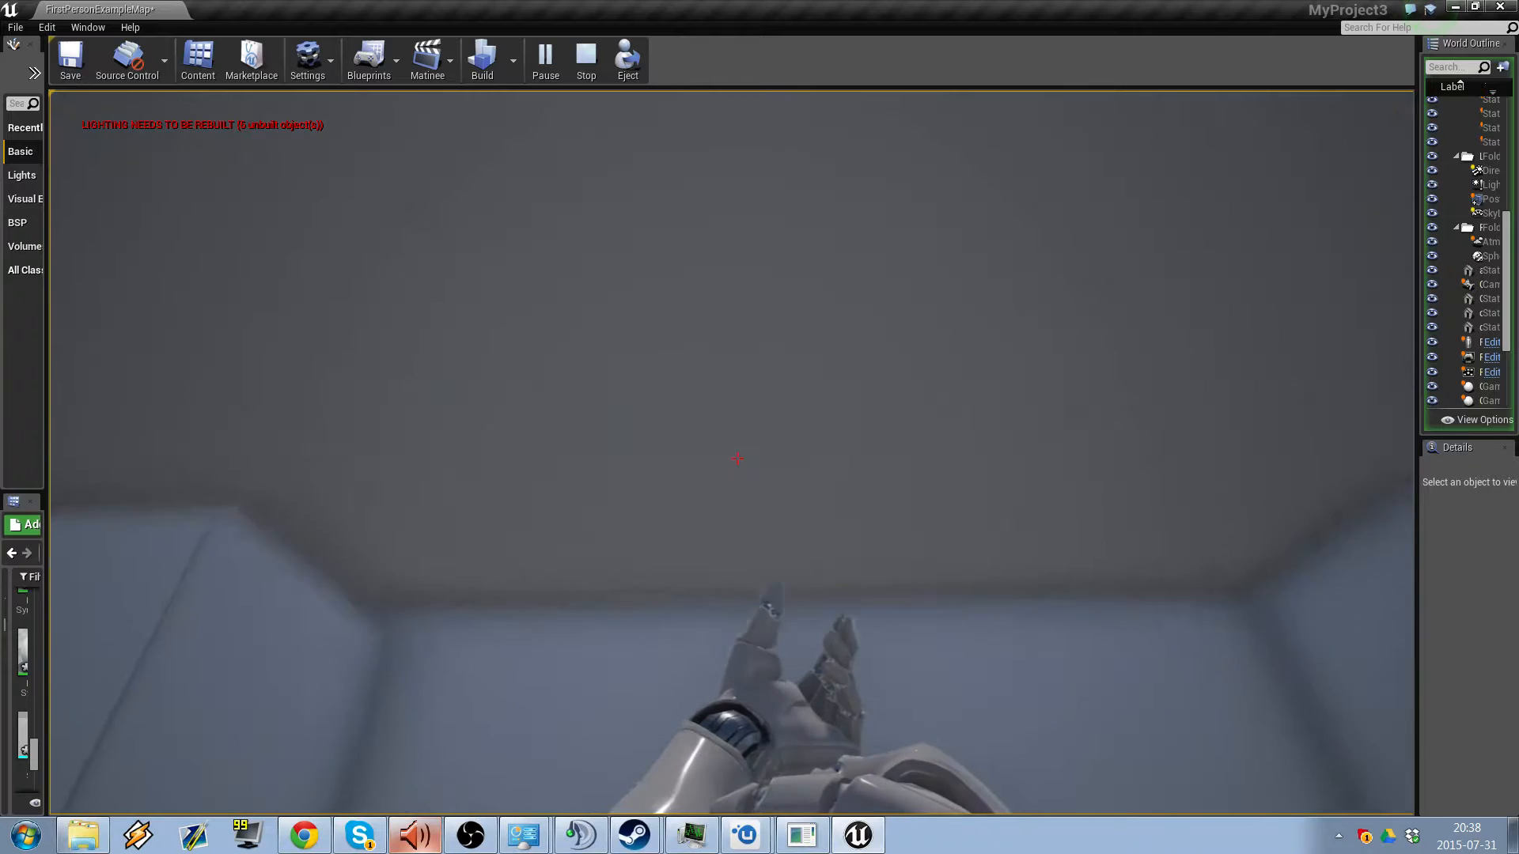
key(w)
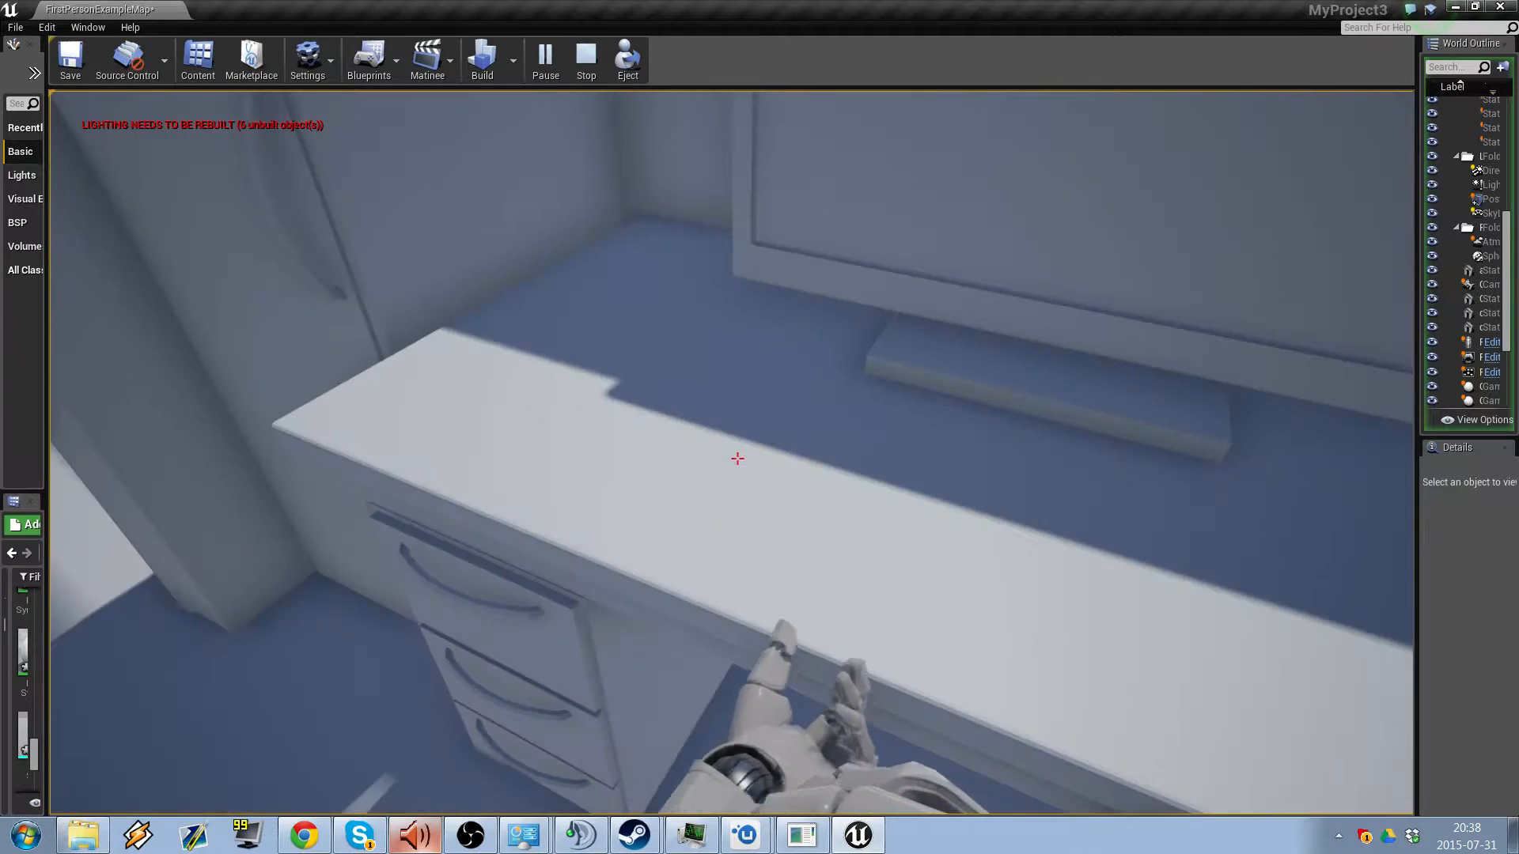
key(w)
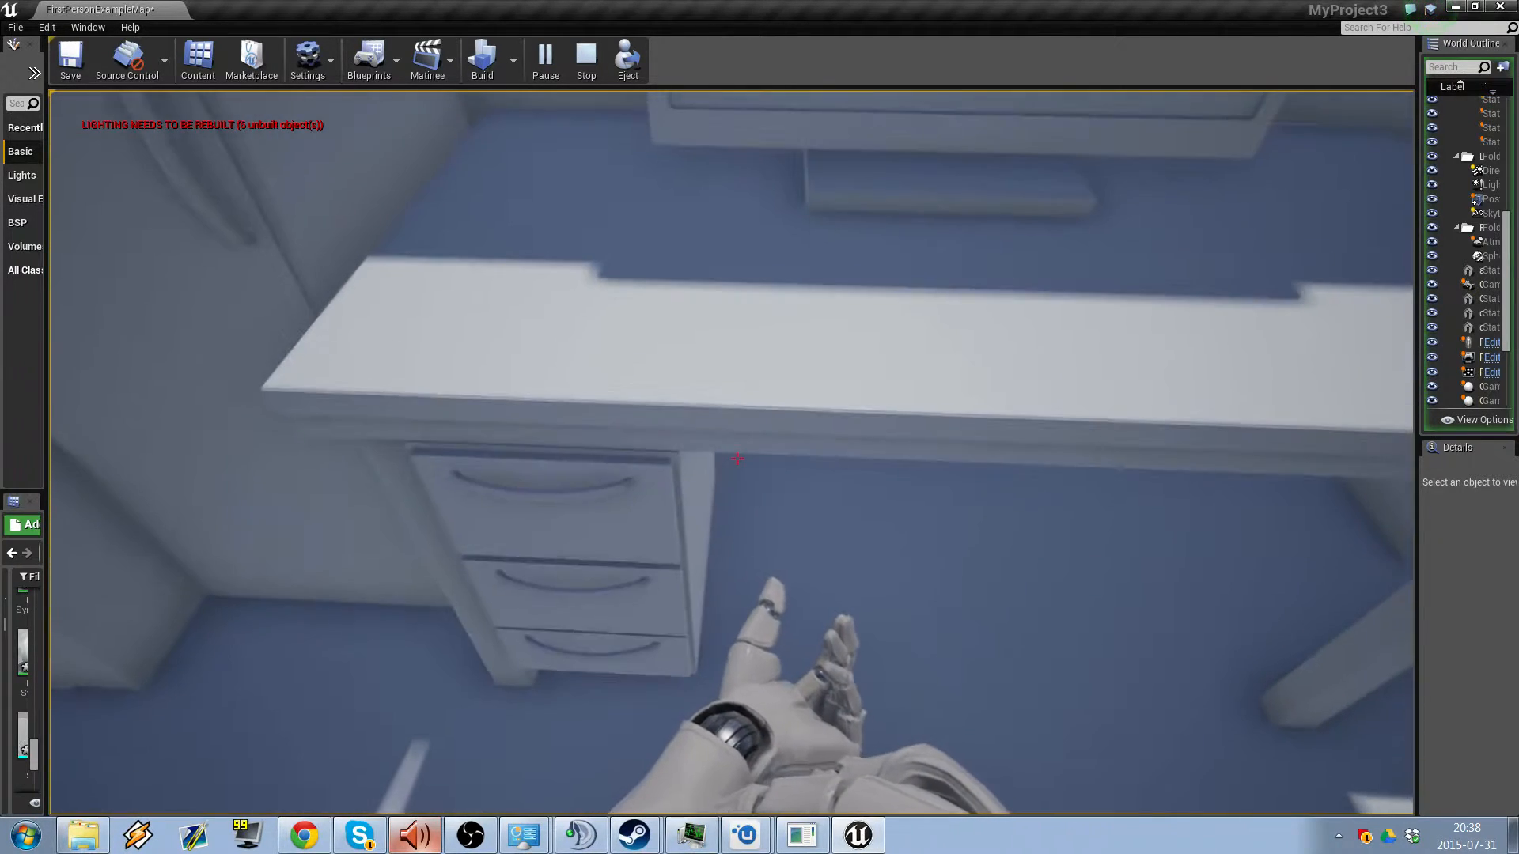
key(w)
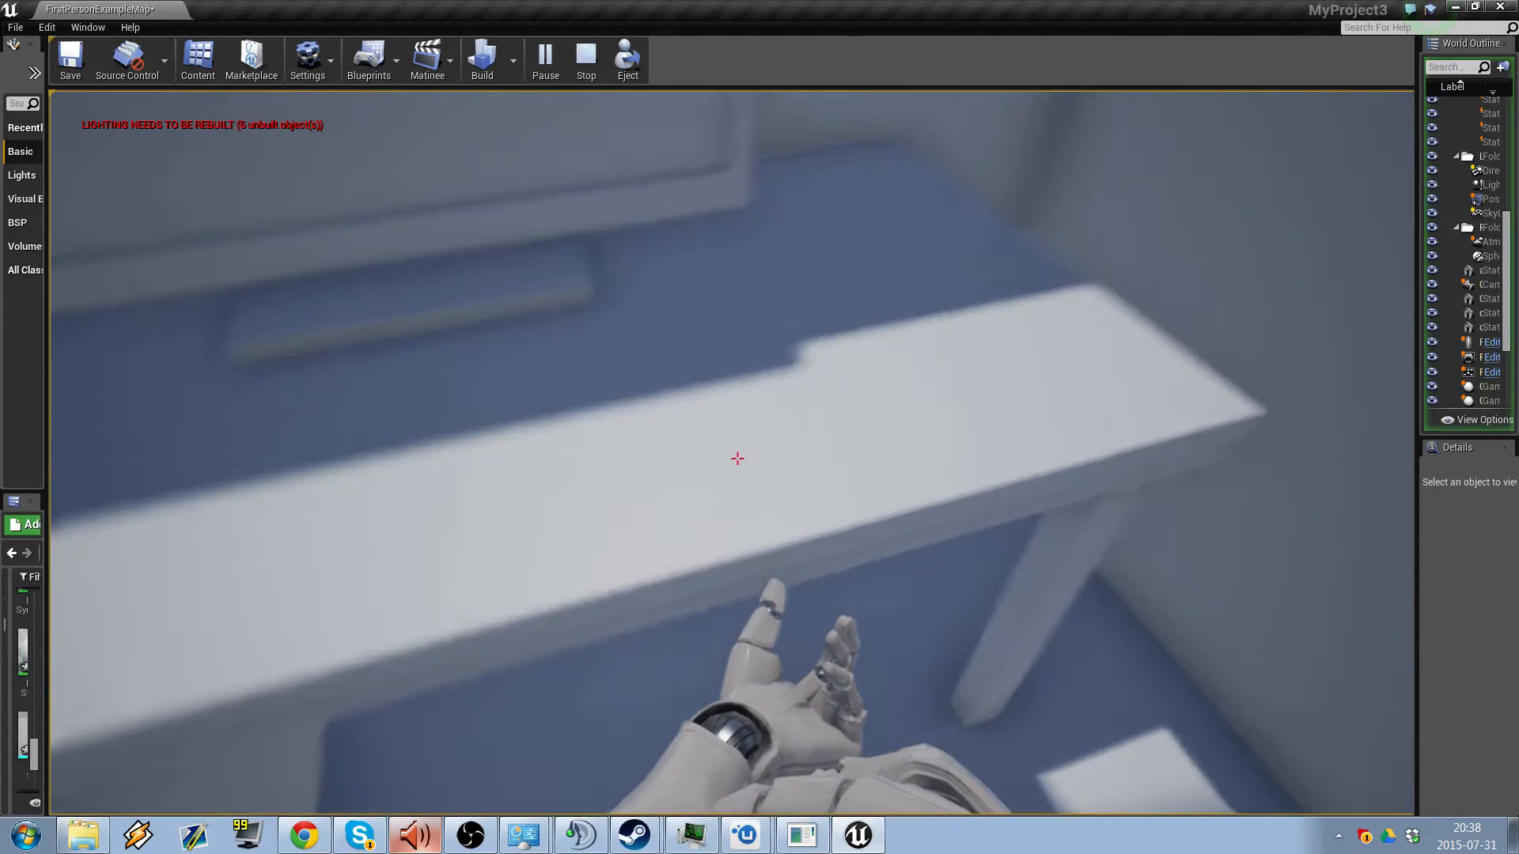
key(a)
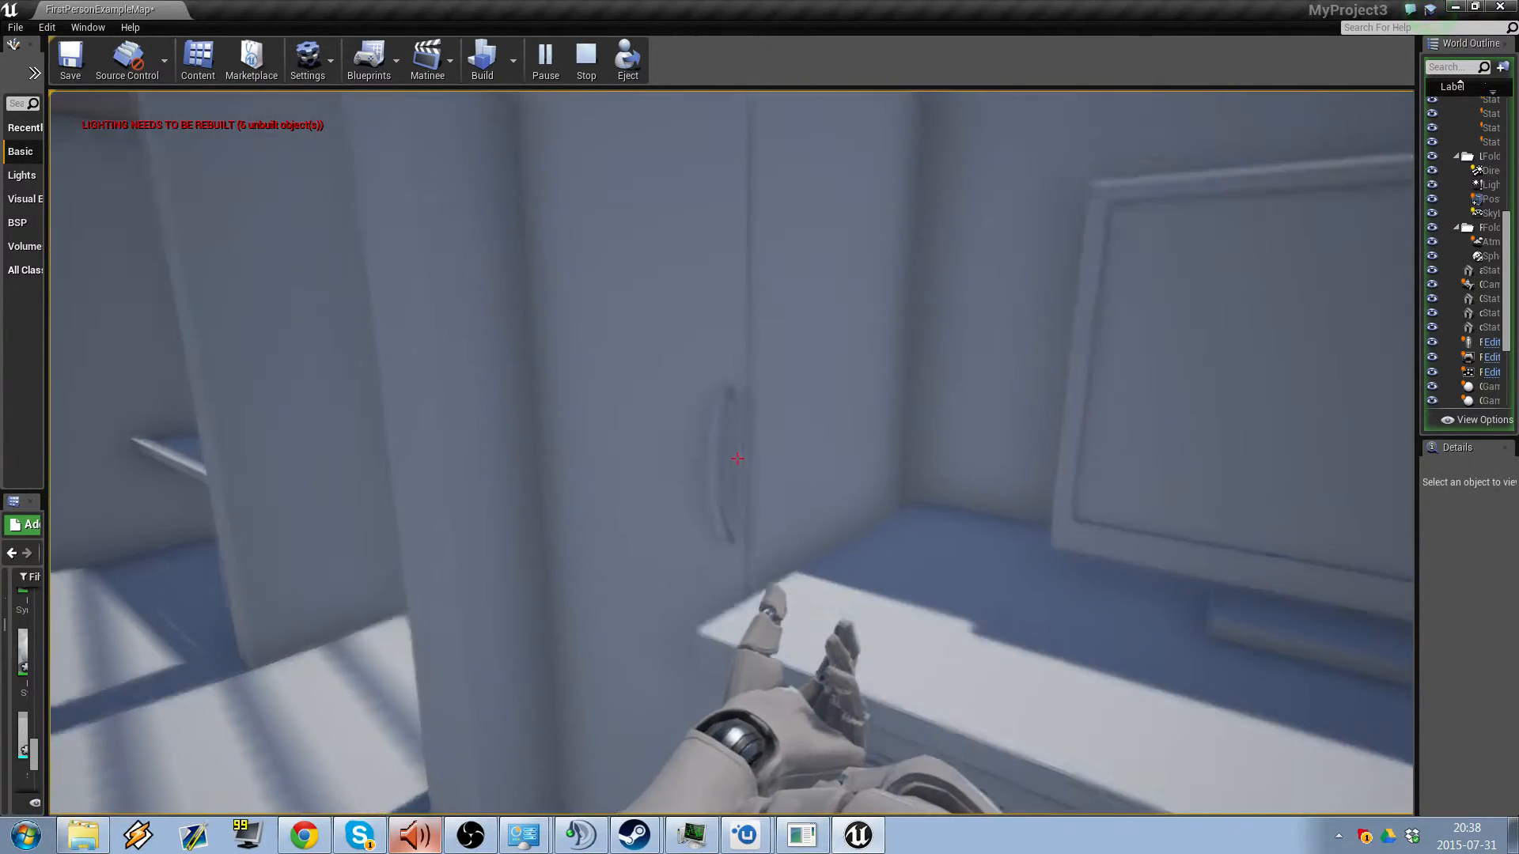
key(w)
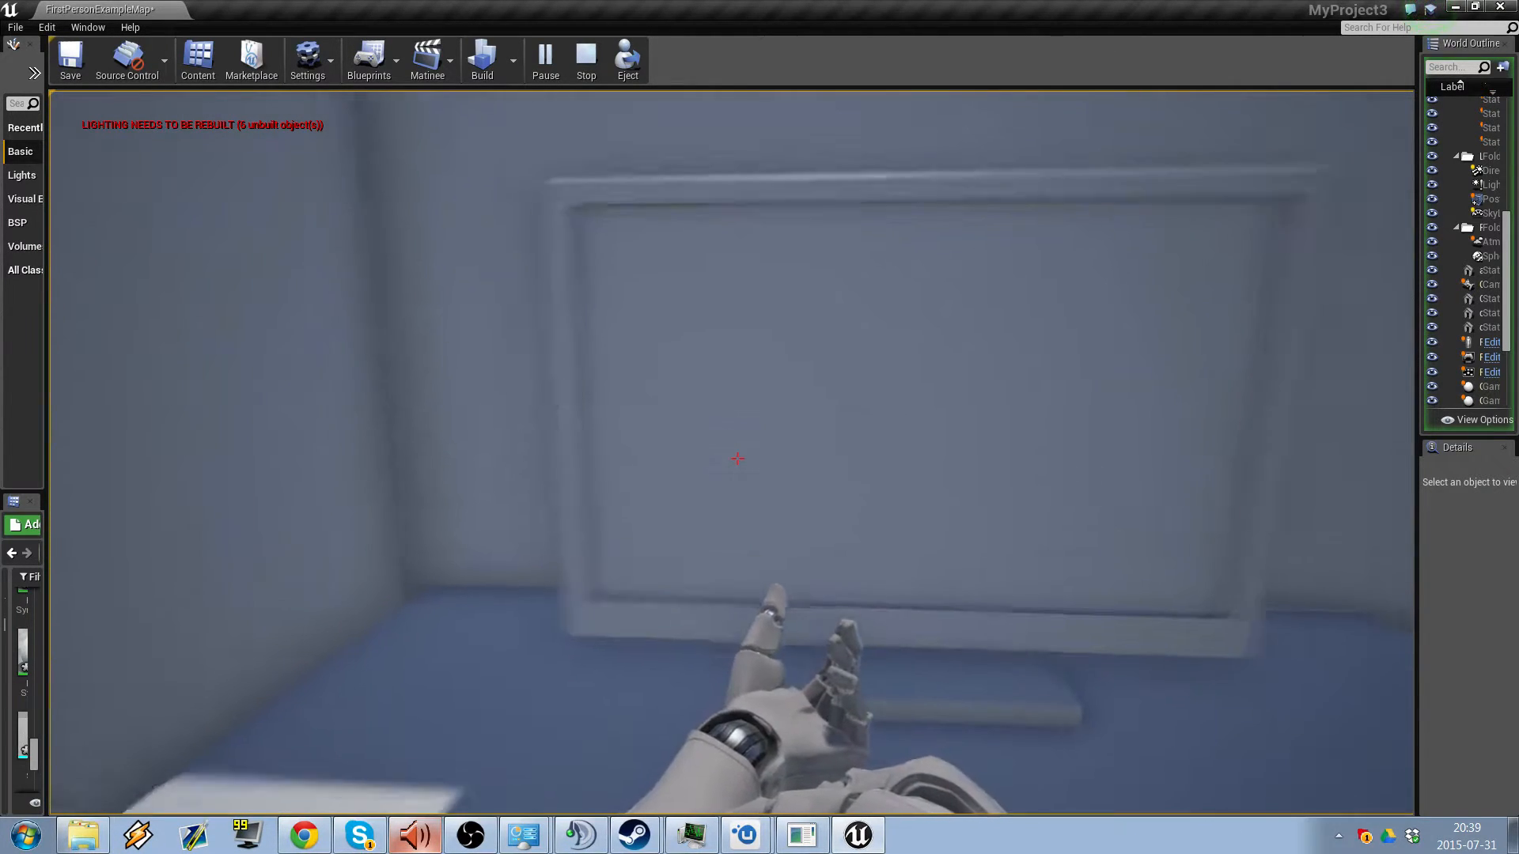
- Test collision at the sofa, walk out of the apartment through the corridor and end the play session
key(w)
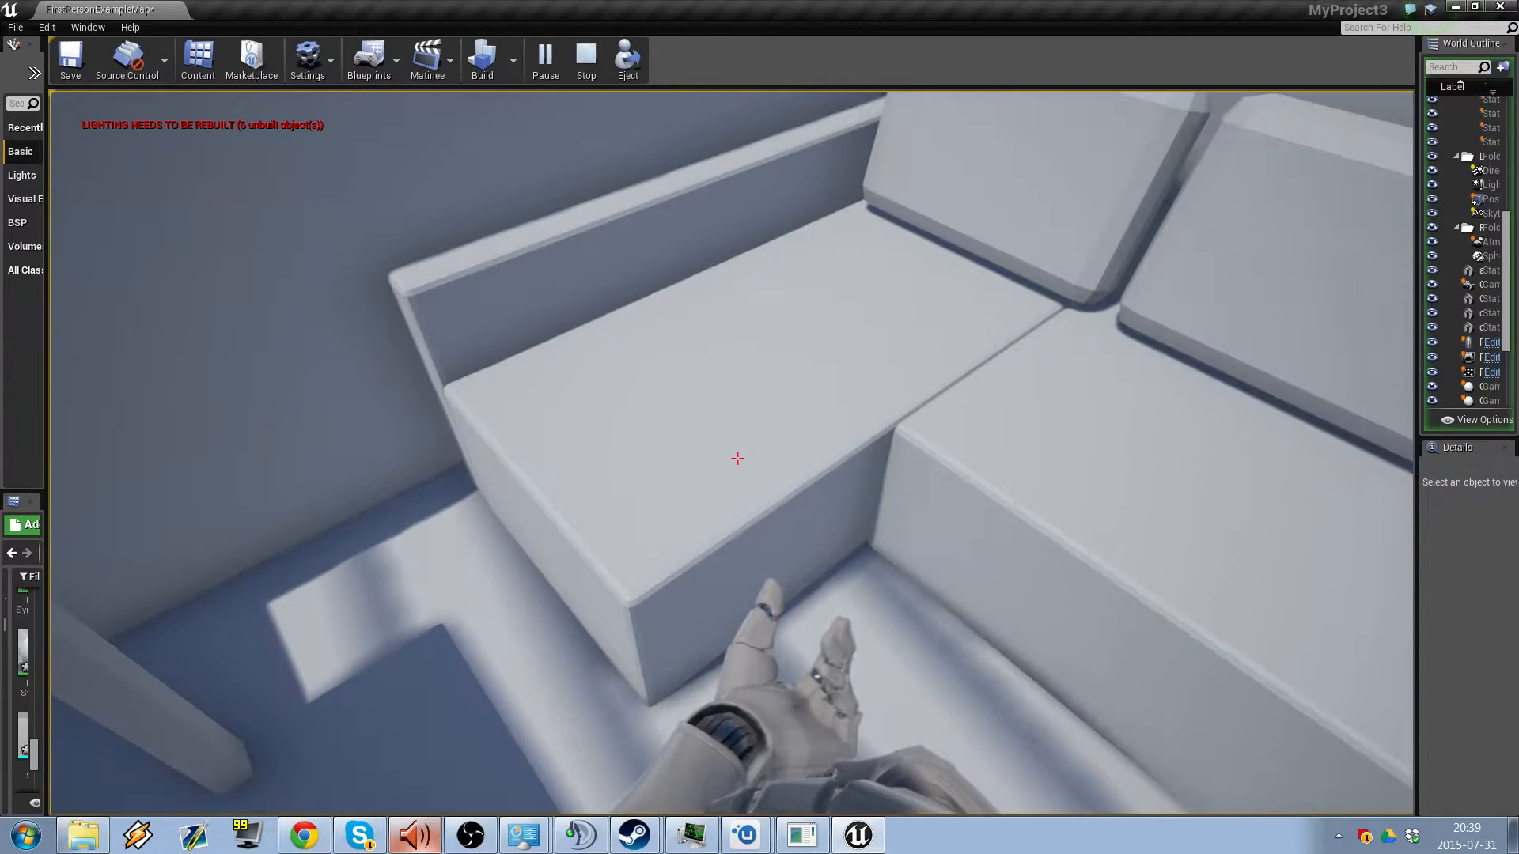
key(w)
key(w)
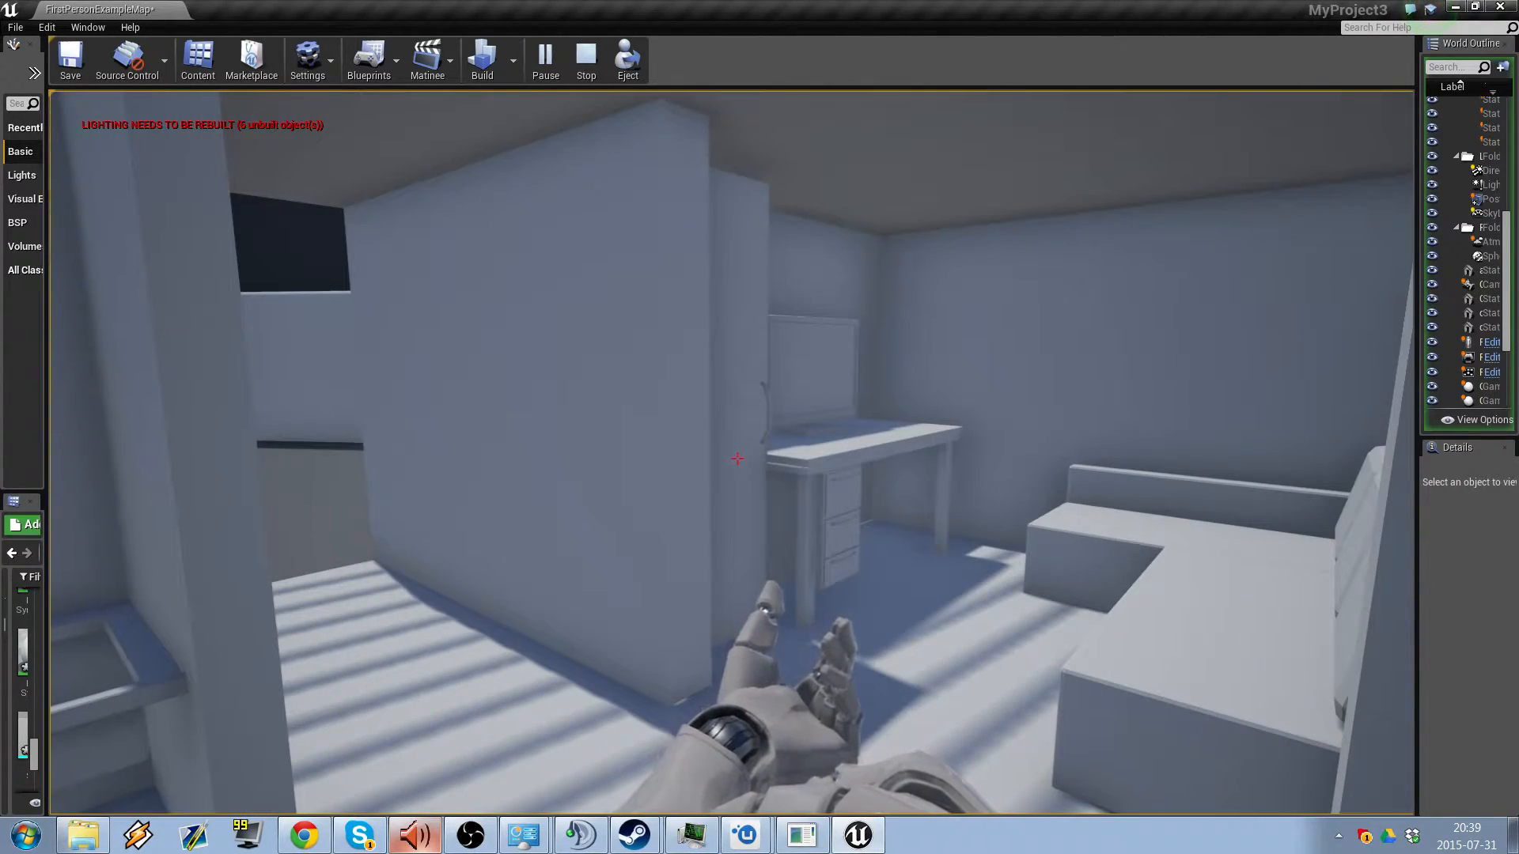
key(w)
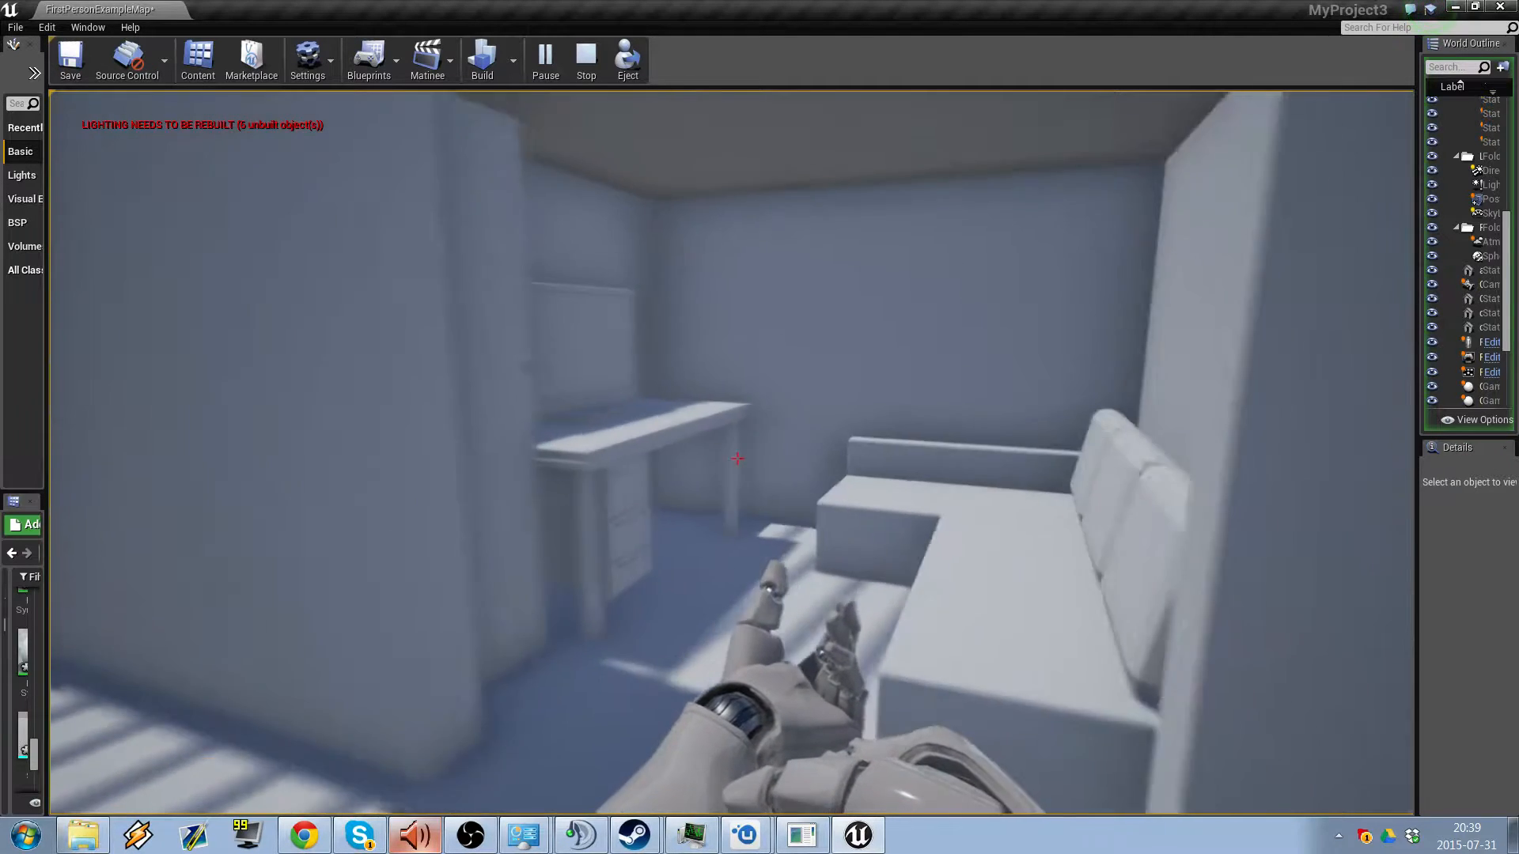
key(w)
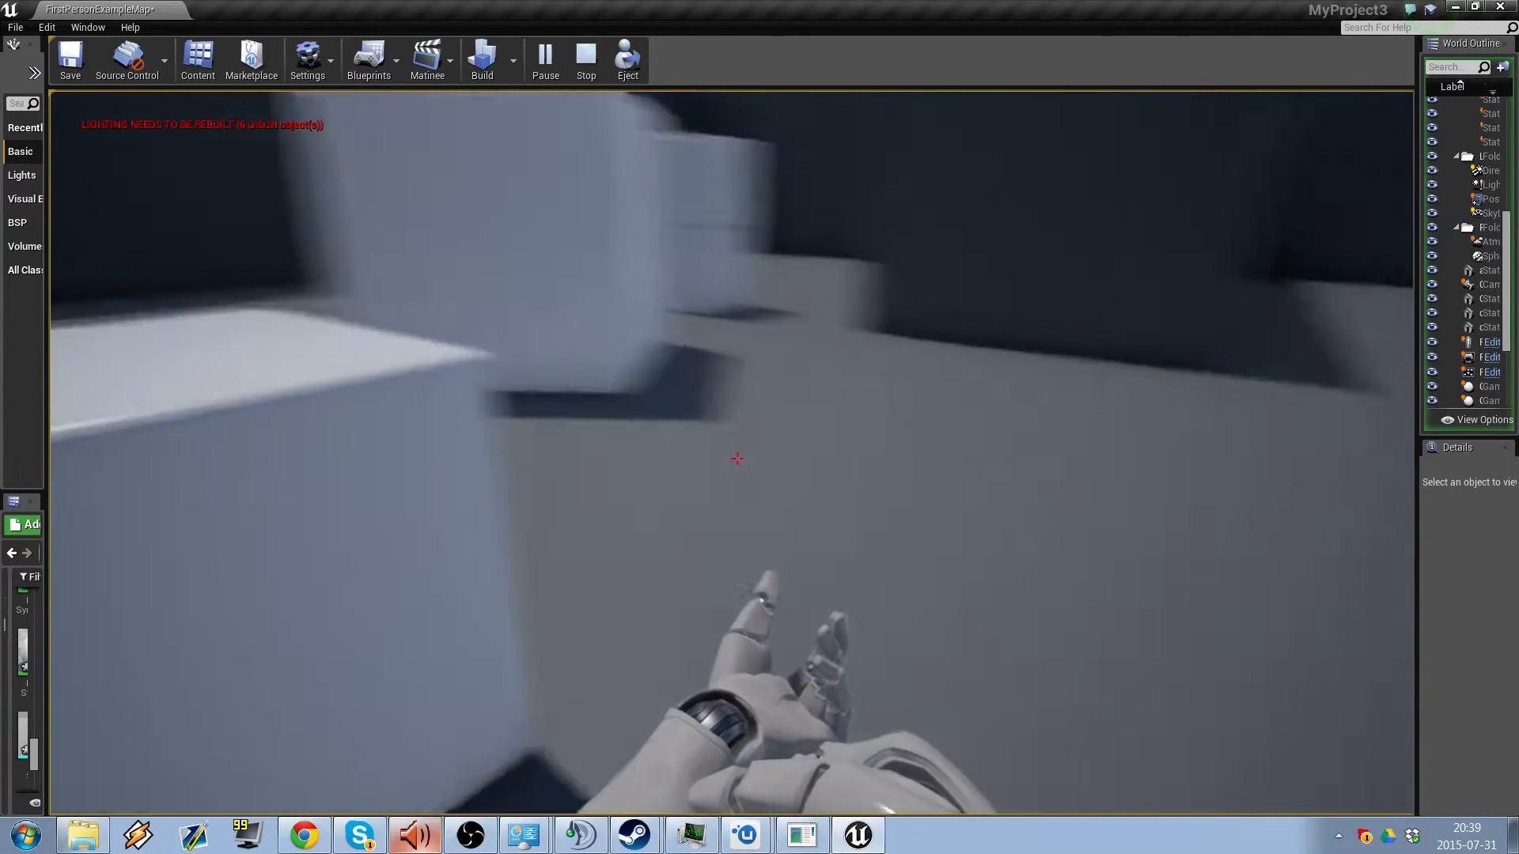
key(w)
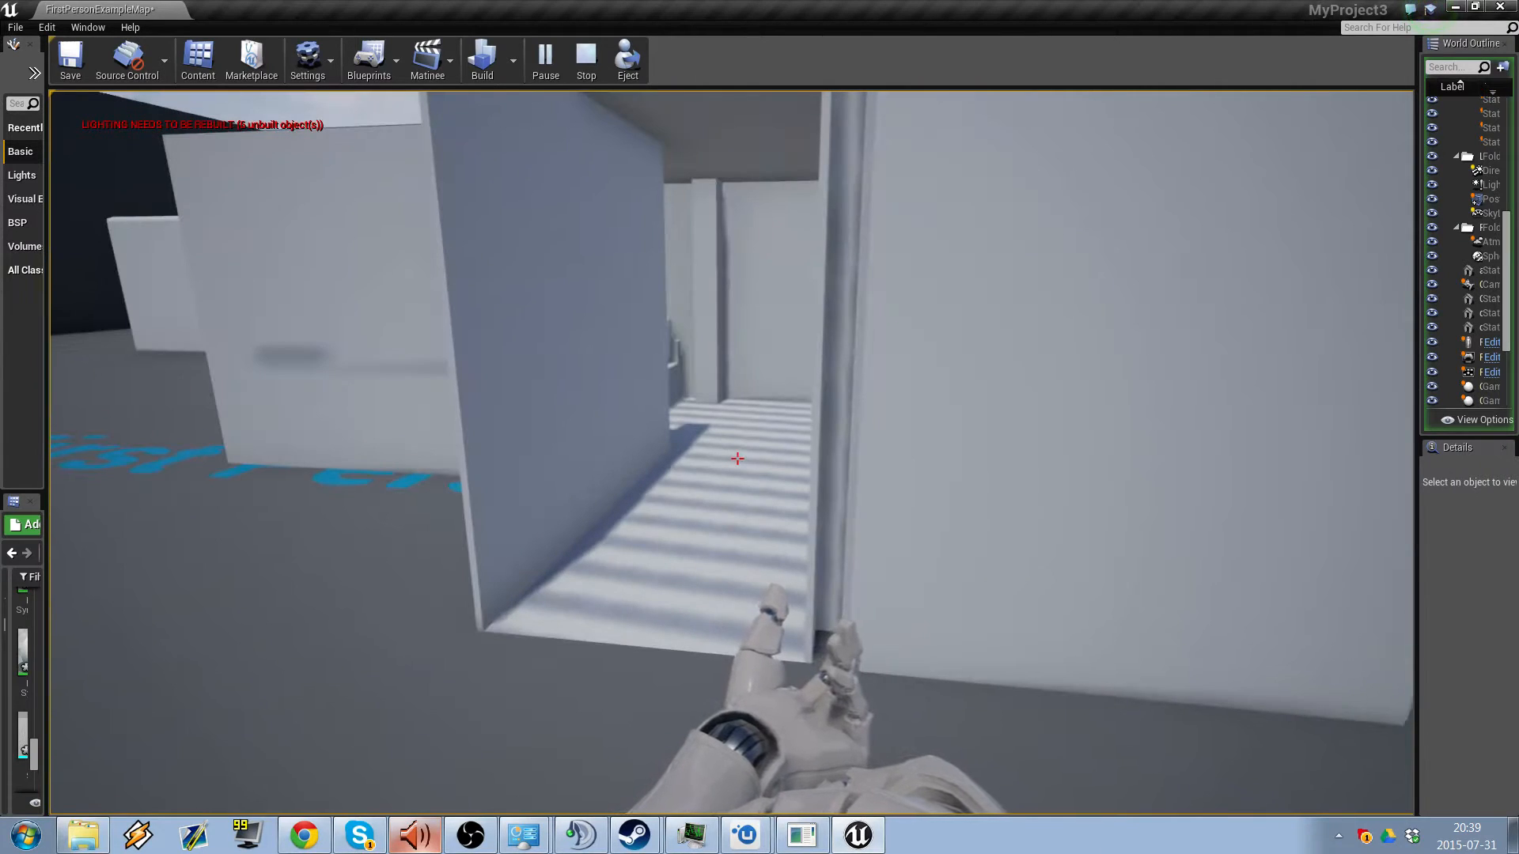
key(Escape)
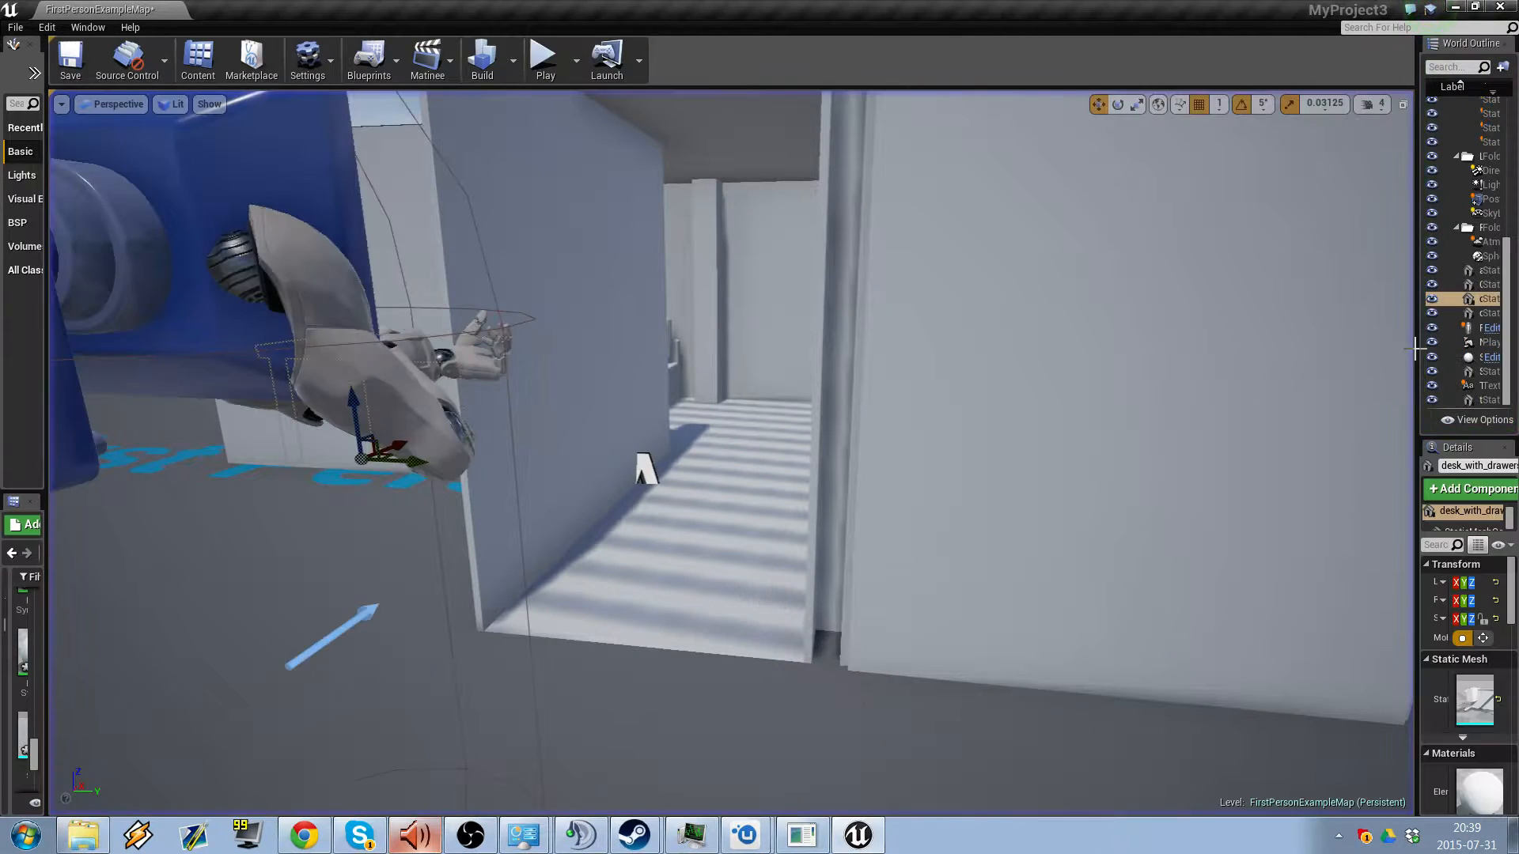
- Save the level and close the project, saving all the listed content
click(68, 72)
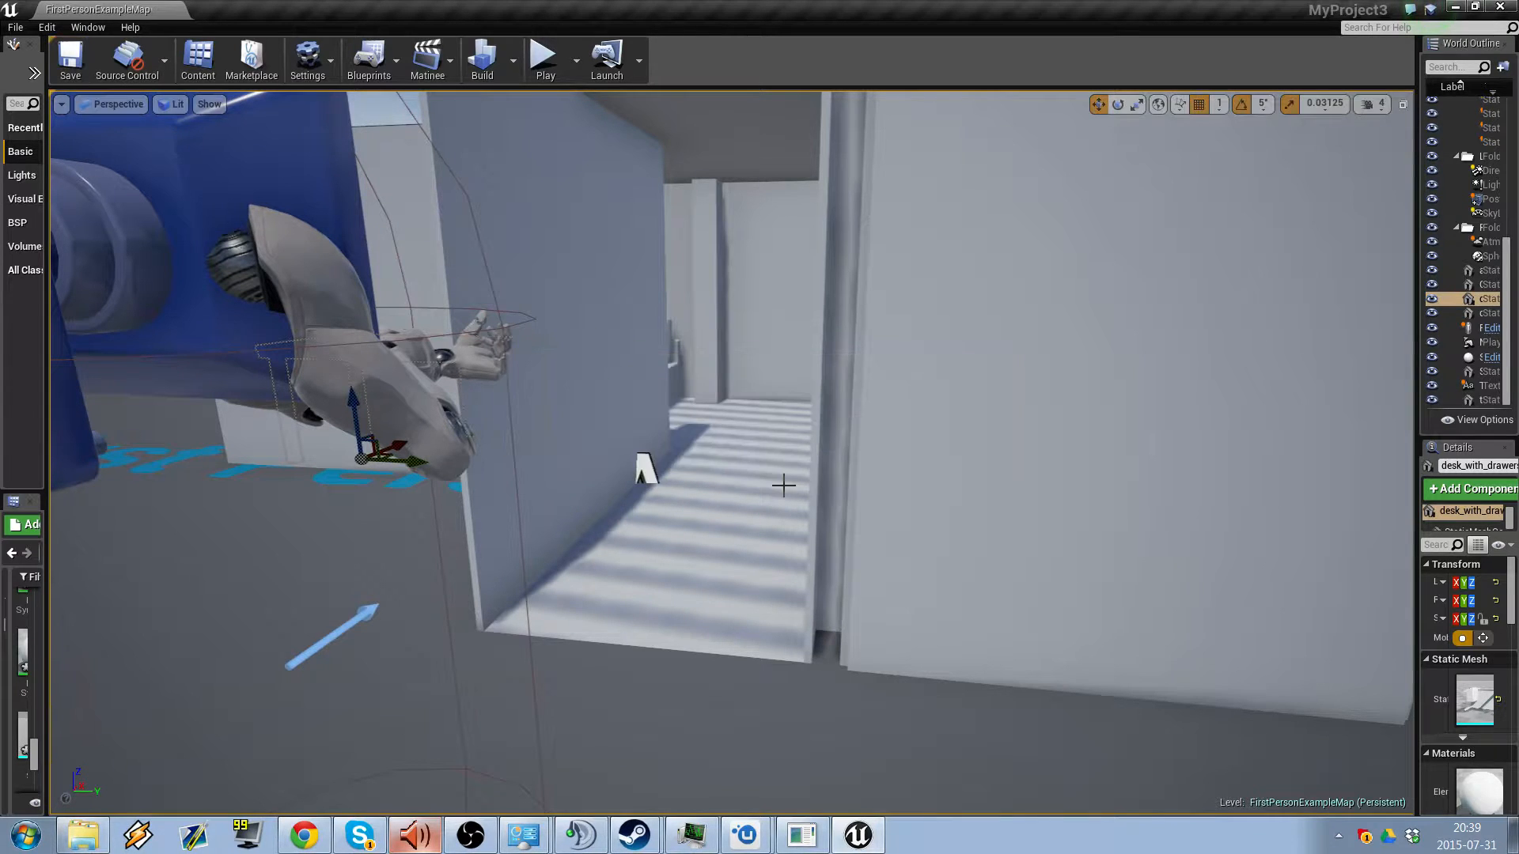
click(1499, 8)
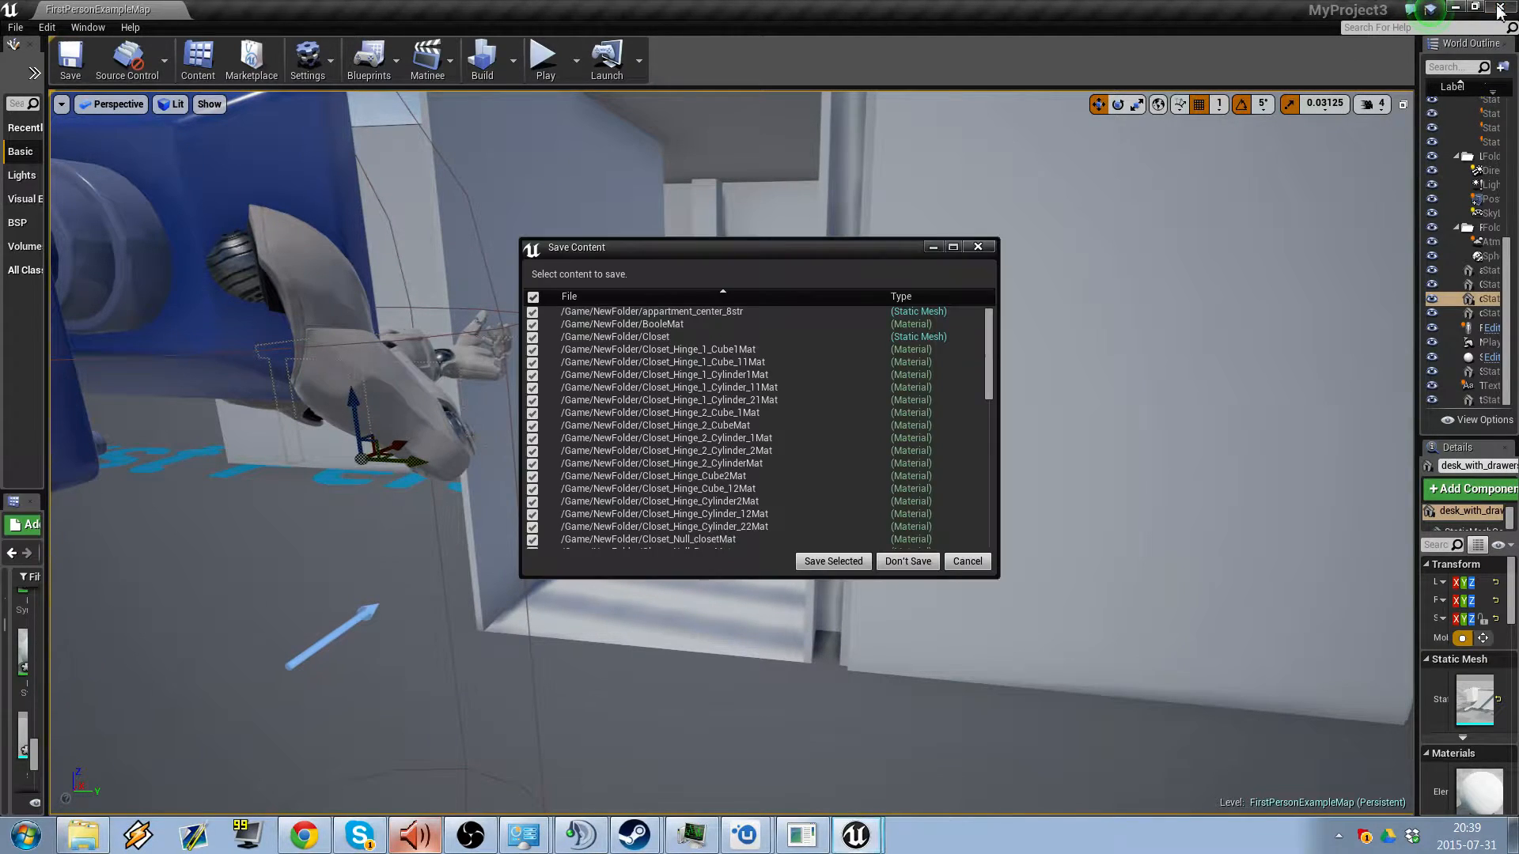
click(834, 562)
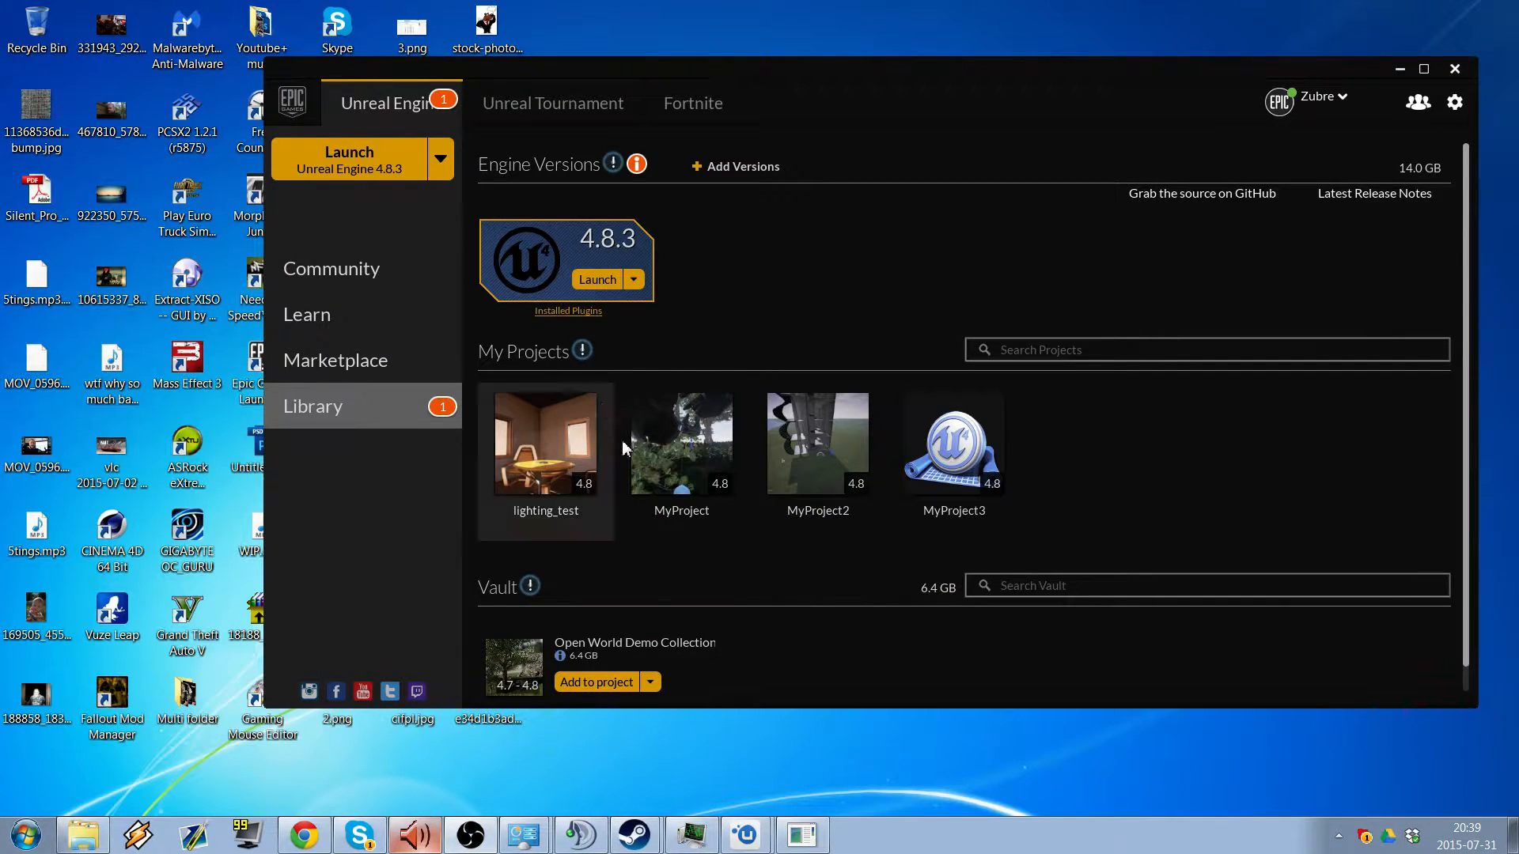
- Open MyProject2 from the Epic Games Launcher and play-test its level briefly with the third-person character
double_click(824, 472)
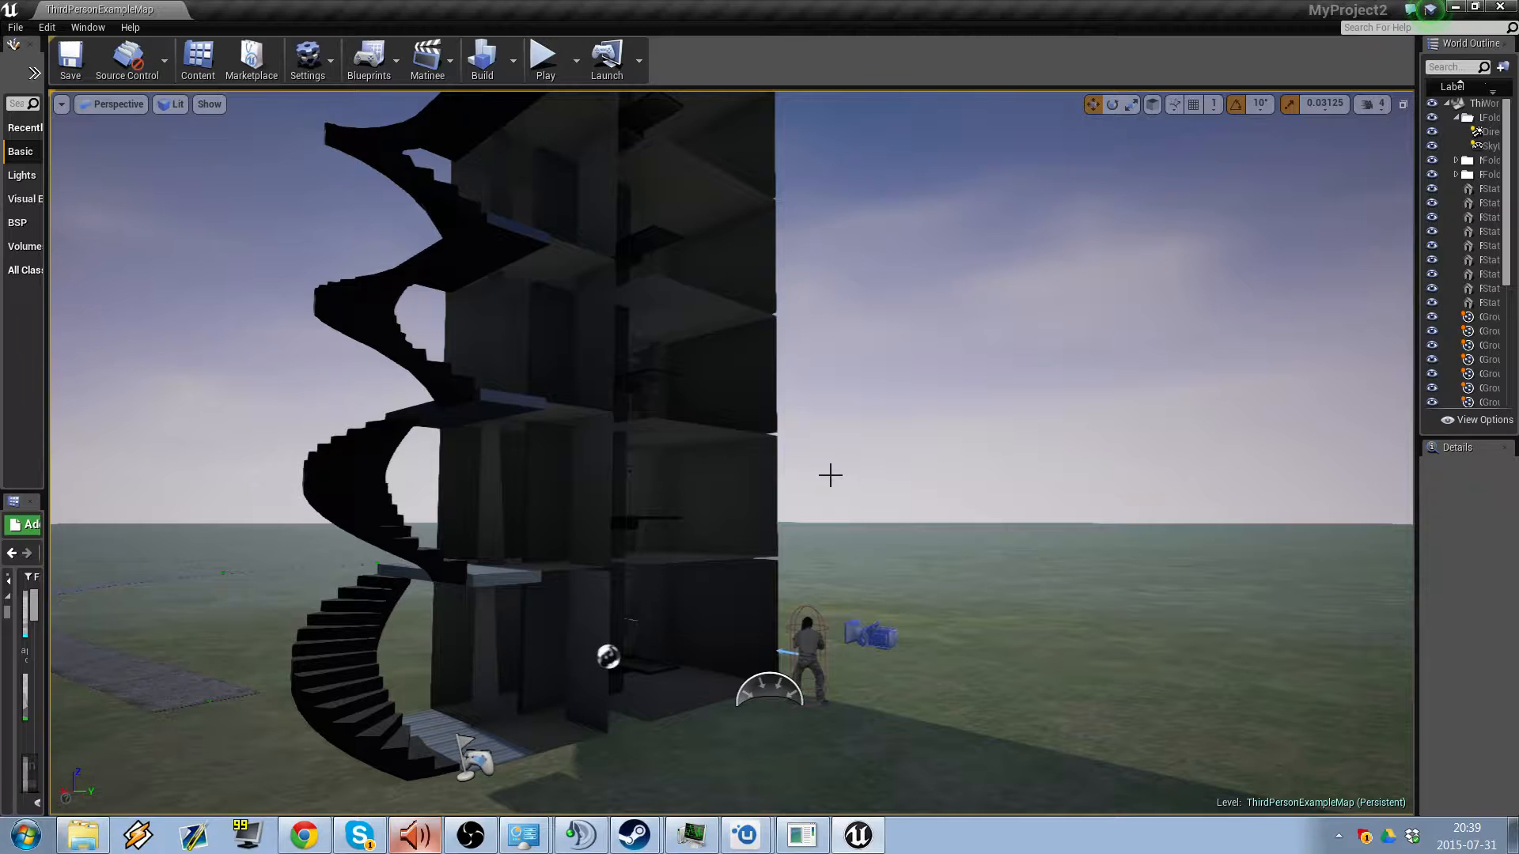
click(545, 62)
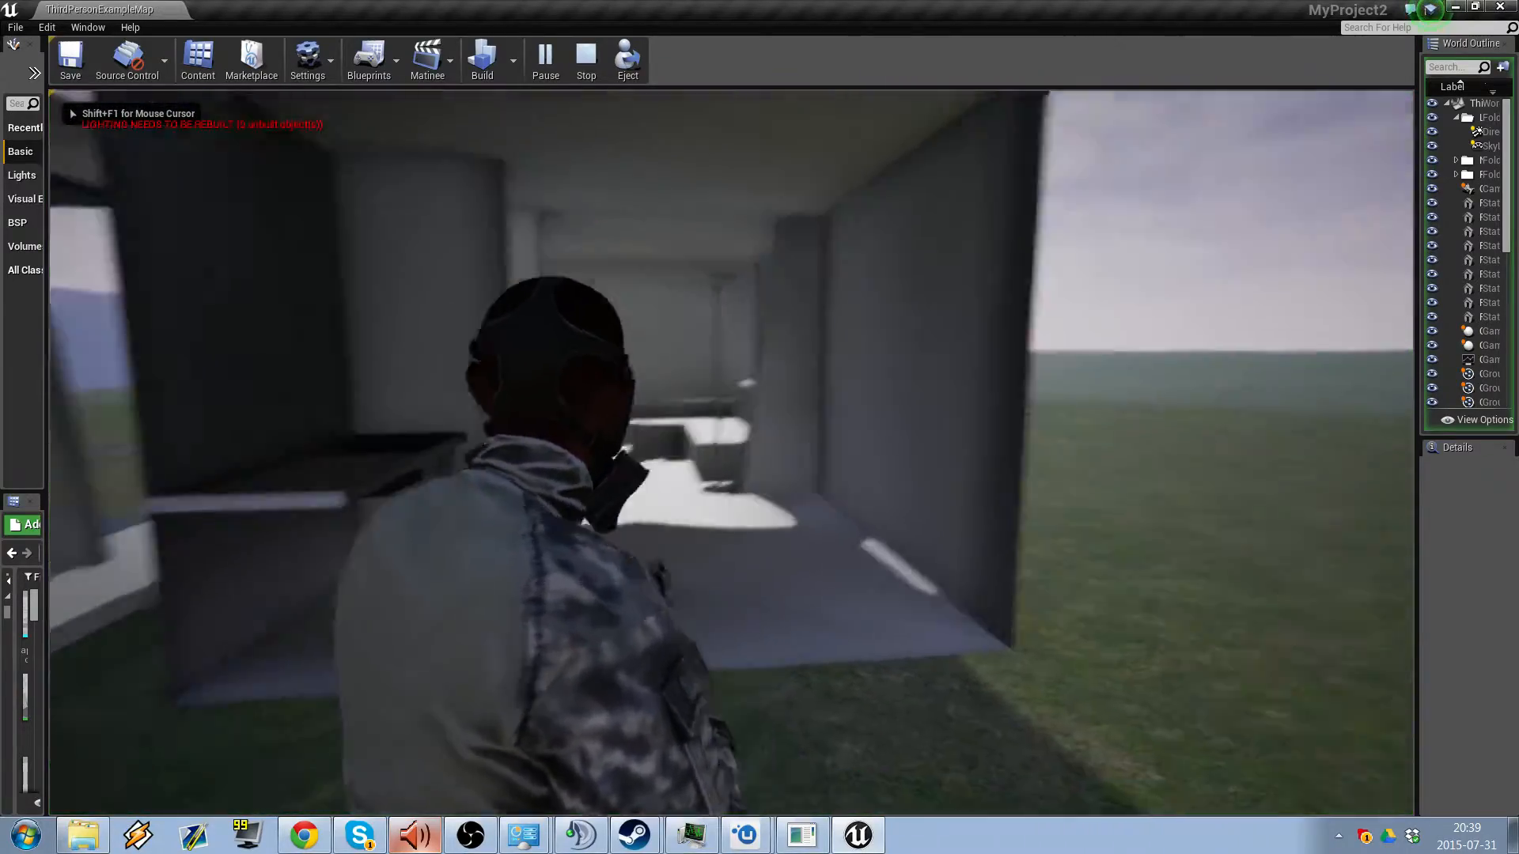
key(s)
key(w)
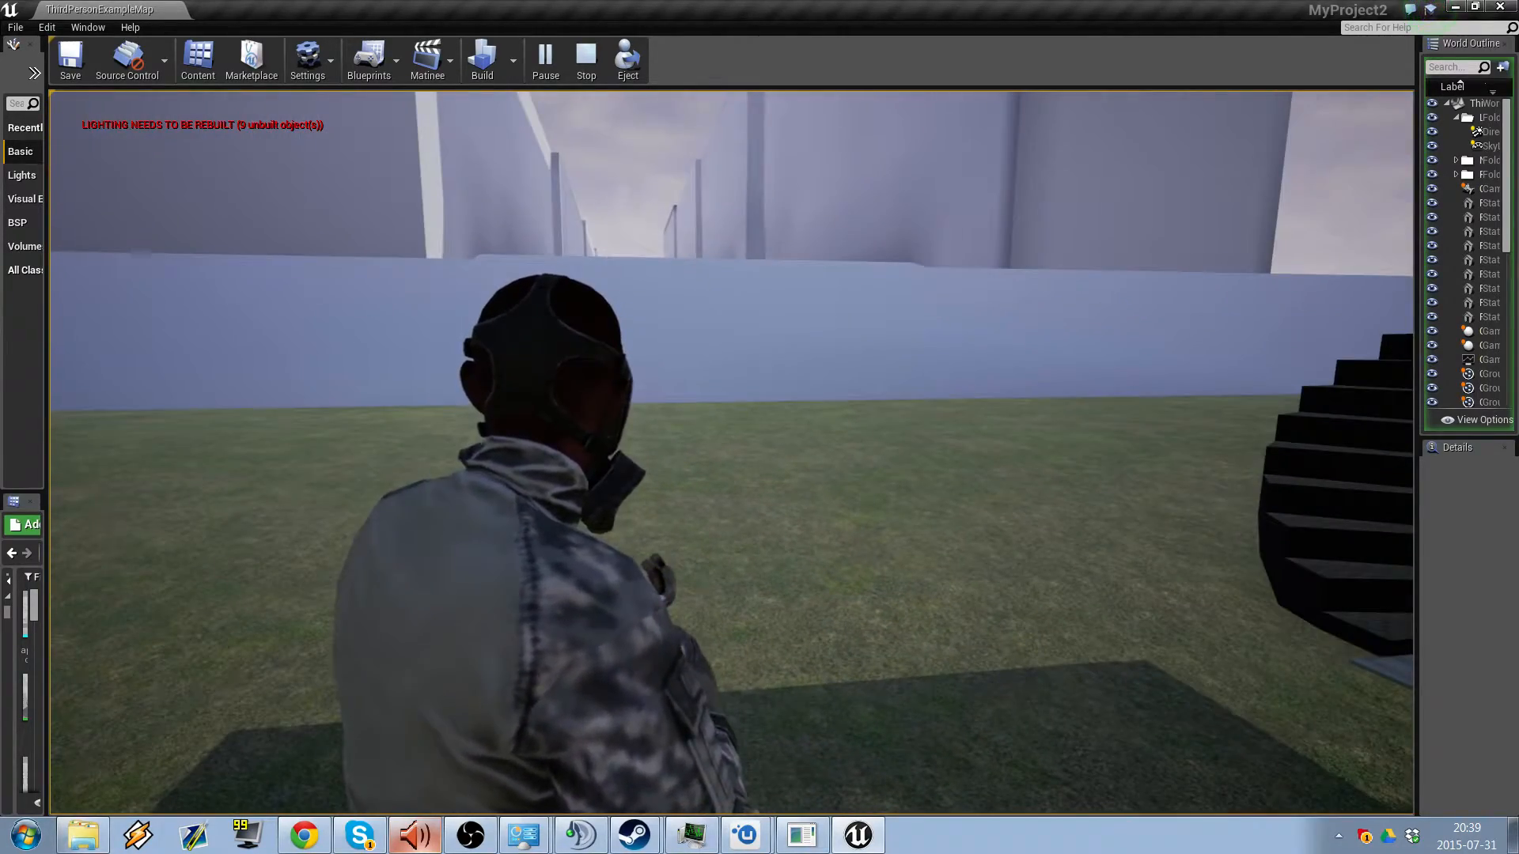
key(Escape)
- Widen the World Outliner and Details area, select the ThirdPersonCharacter and reveal its full component list
right_drag(620, 616, 611, 583)
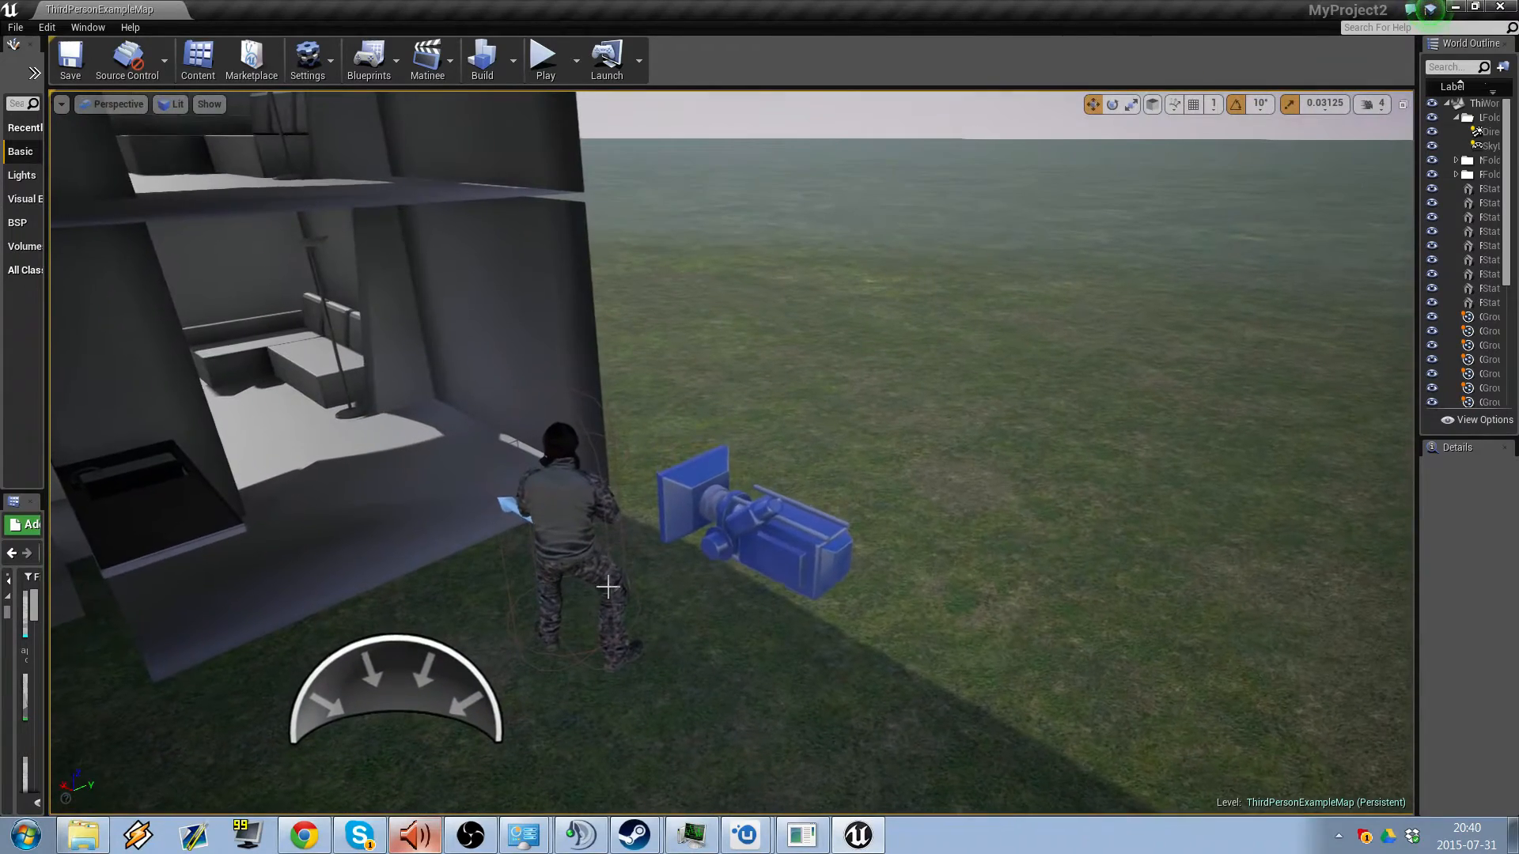
drag(1416, 273, 1081, 279)
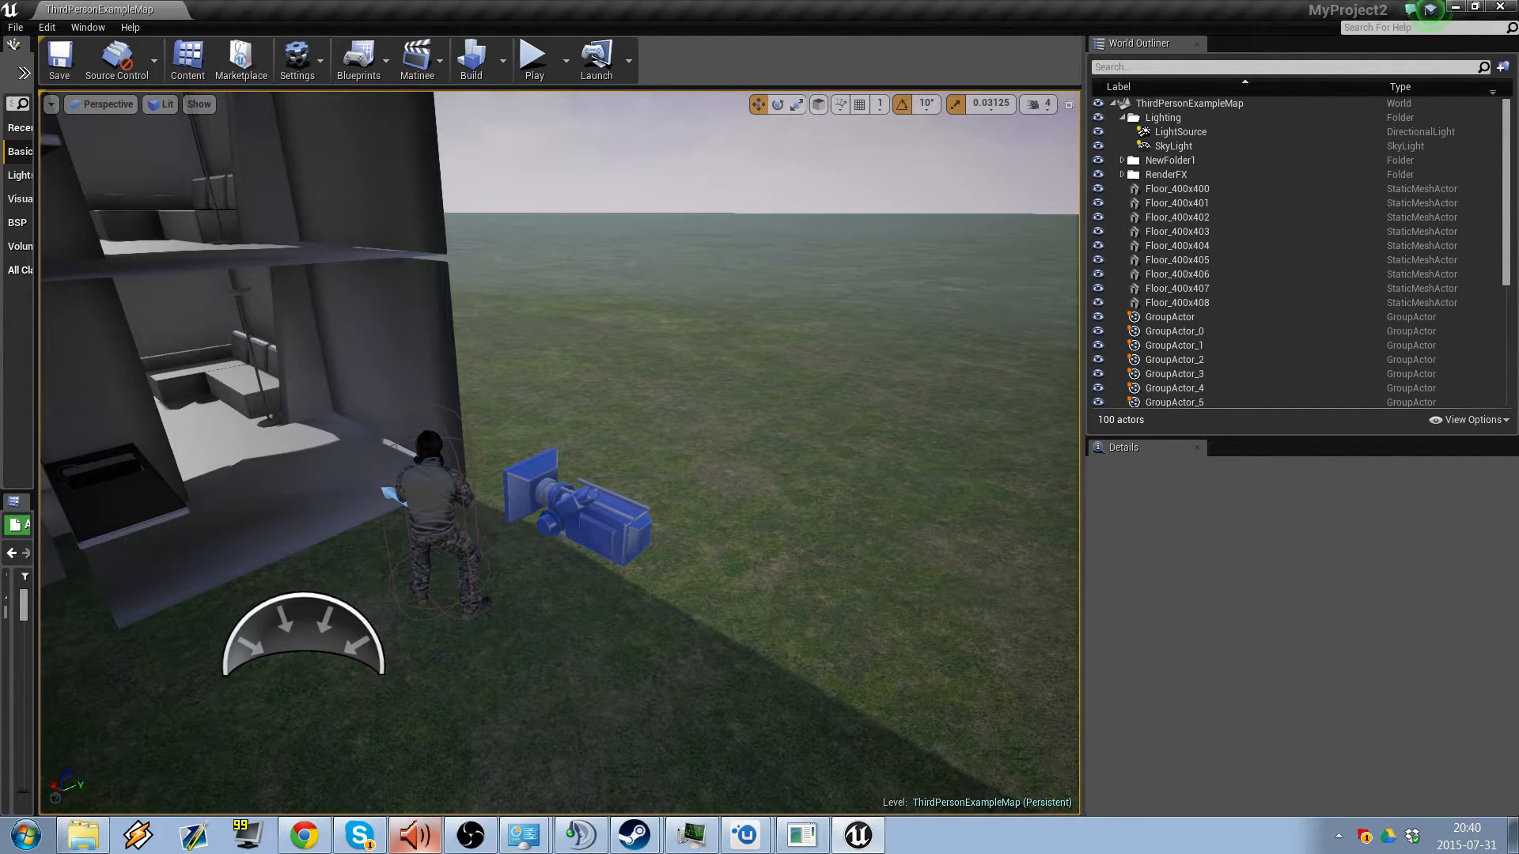
click(554, 514)
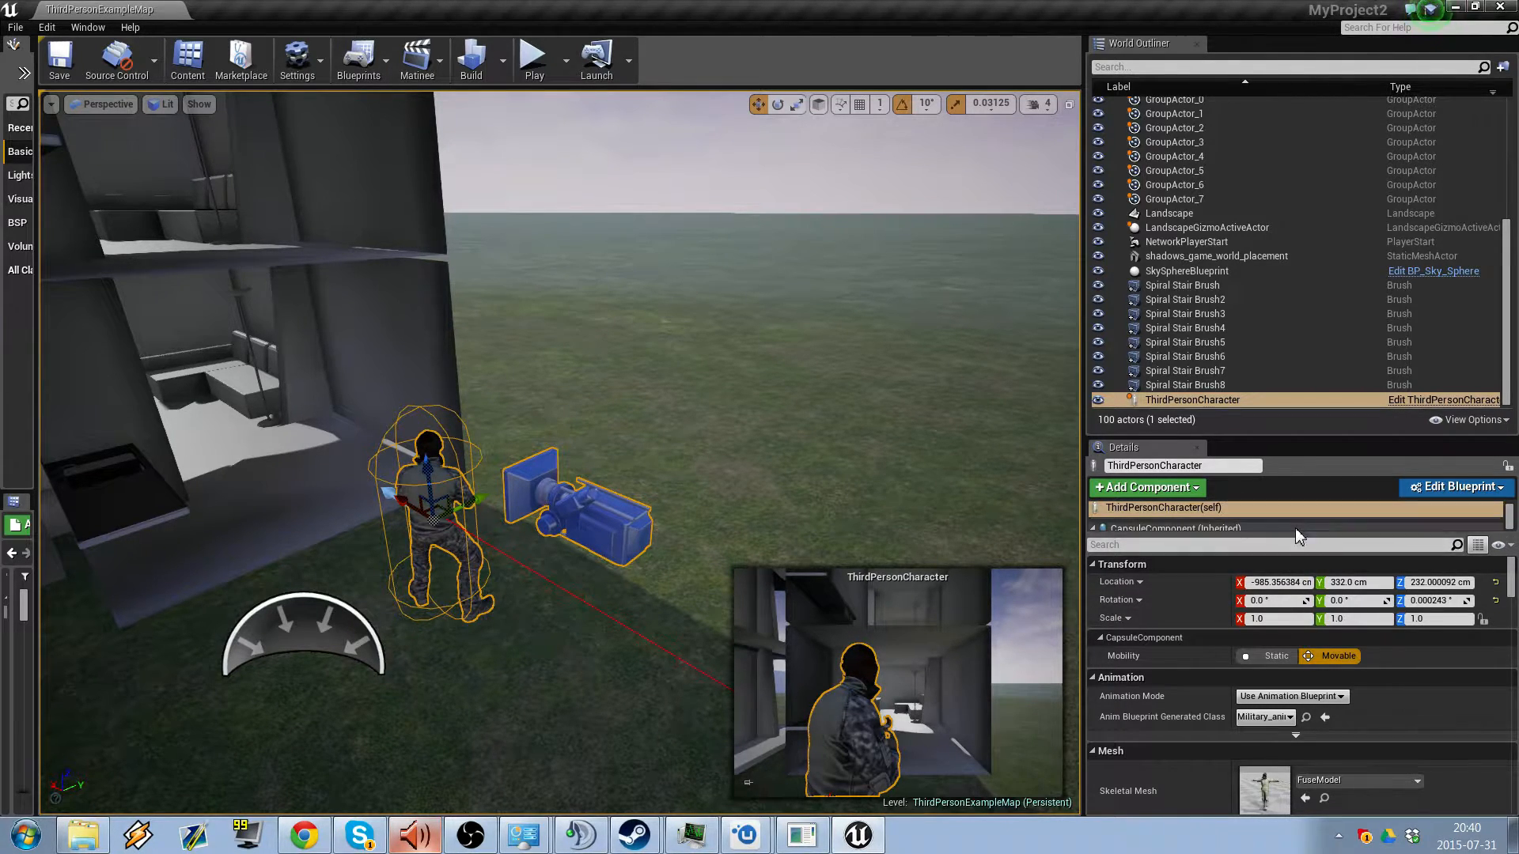
drag(1294, 538, 1286, 633)
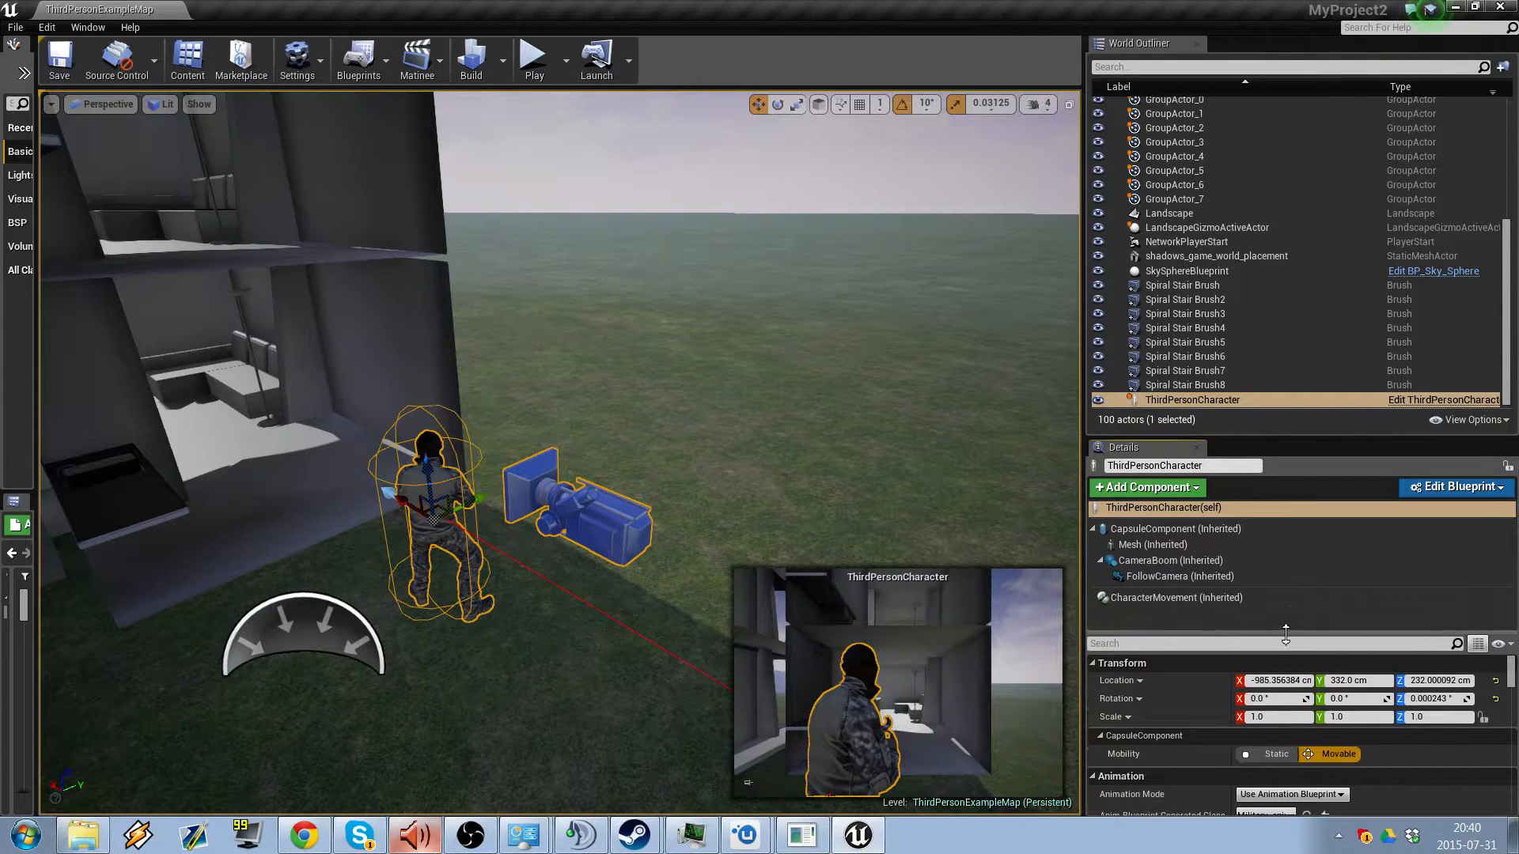
- Offset the character's FollowCamera component sideways along its Y axis to about 54.7 cm
click(1174, 575)
drag(496, 479, 623, 478)
click(625, 478)
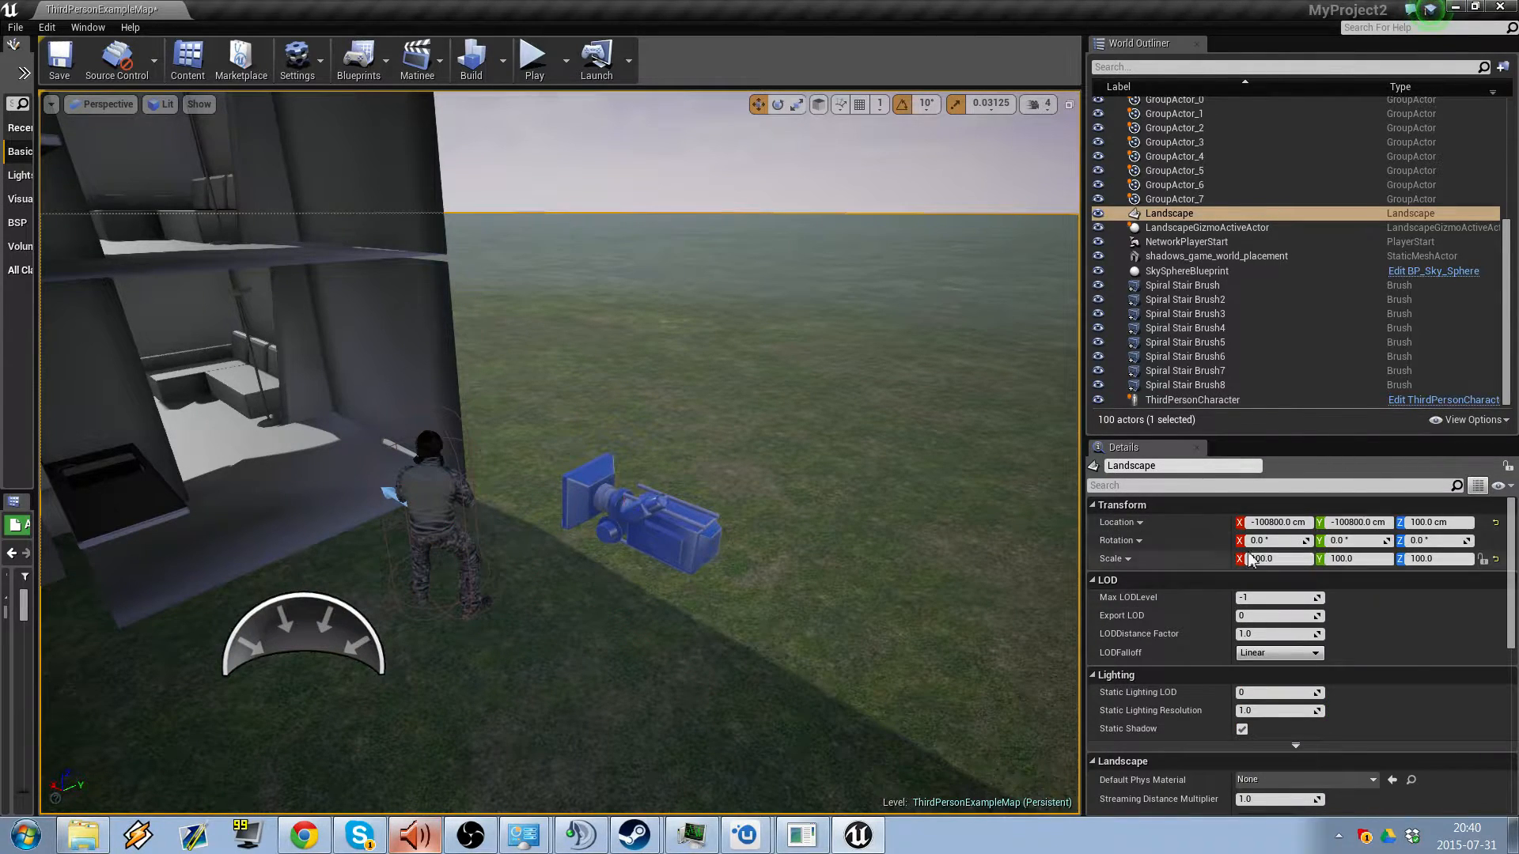
click(655, 529)
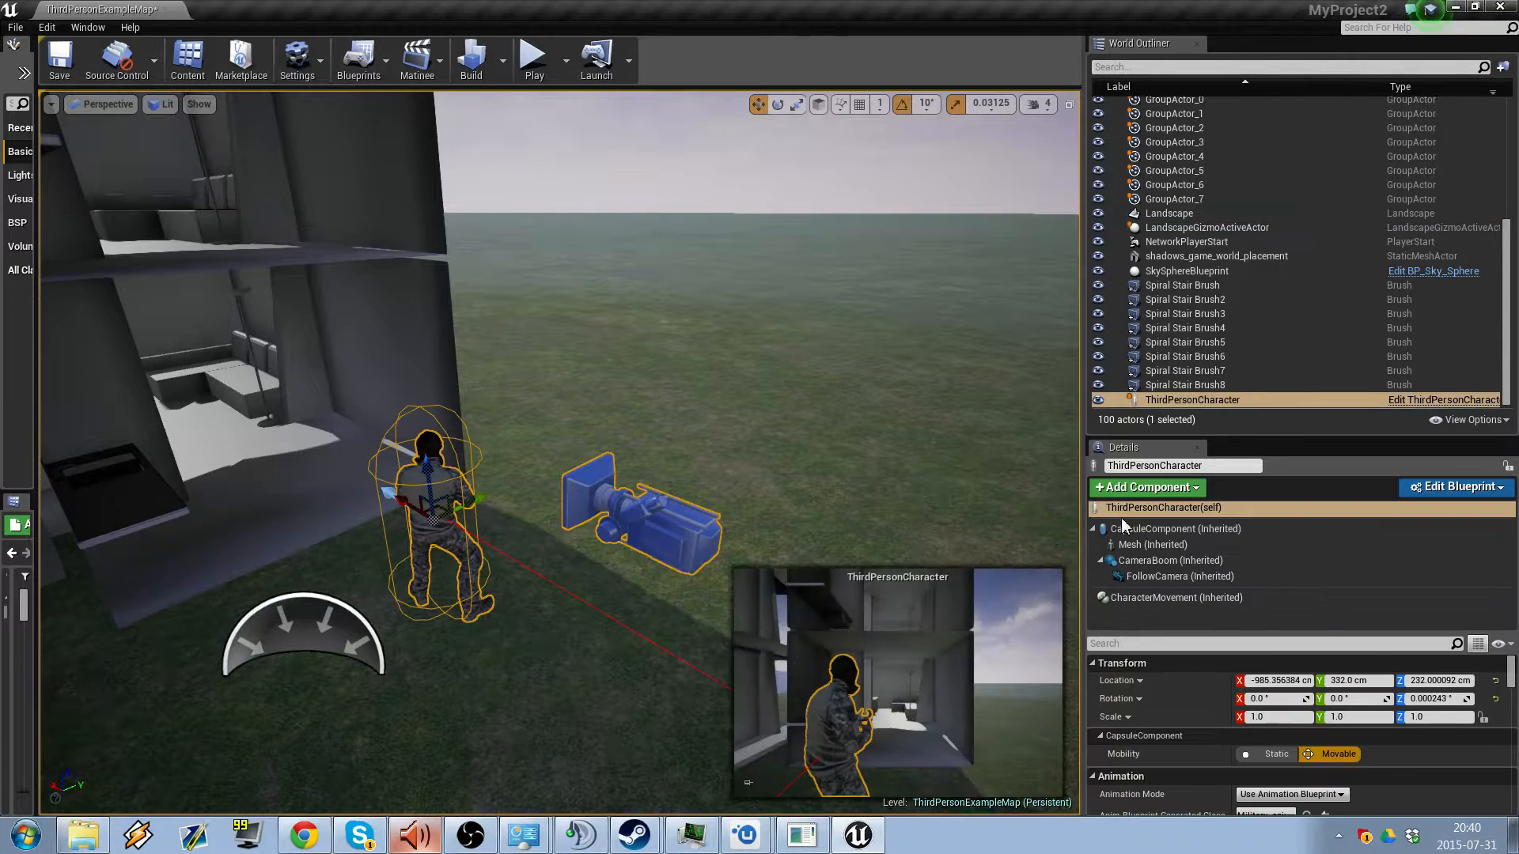
drag(615, 473, 623, 472)
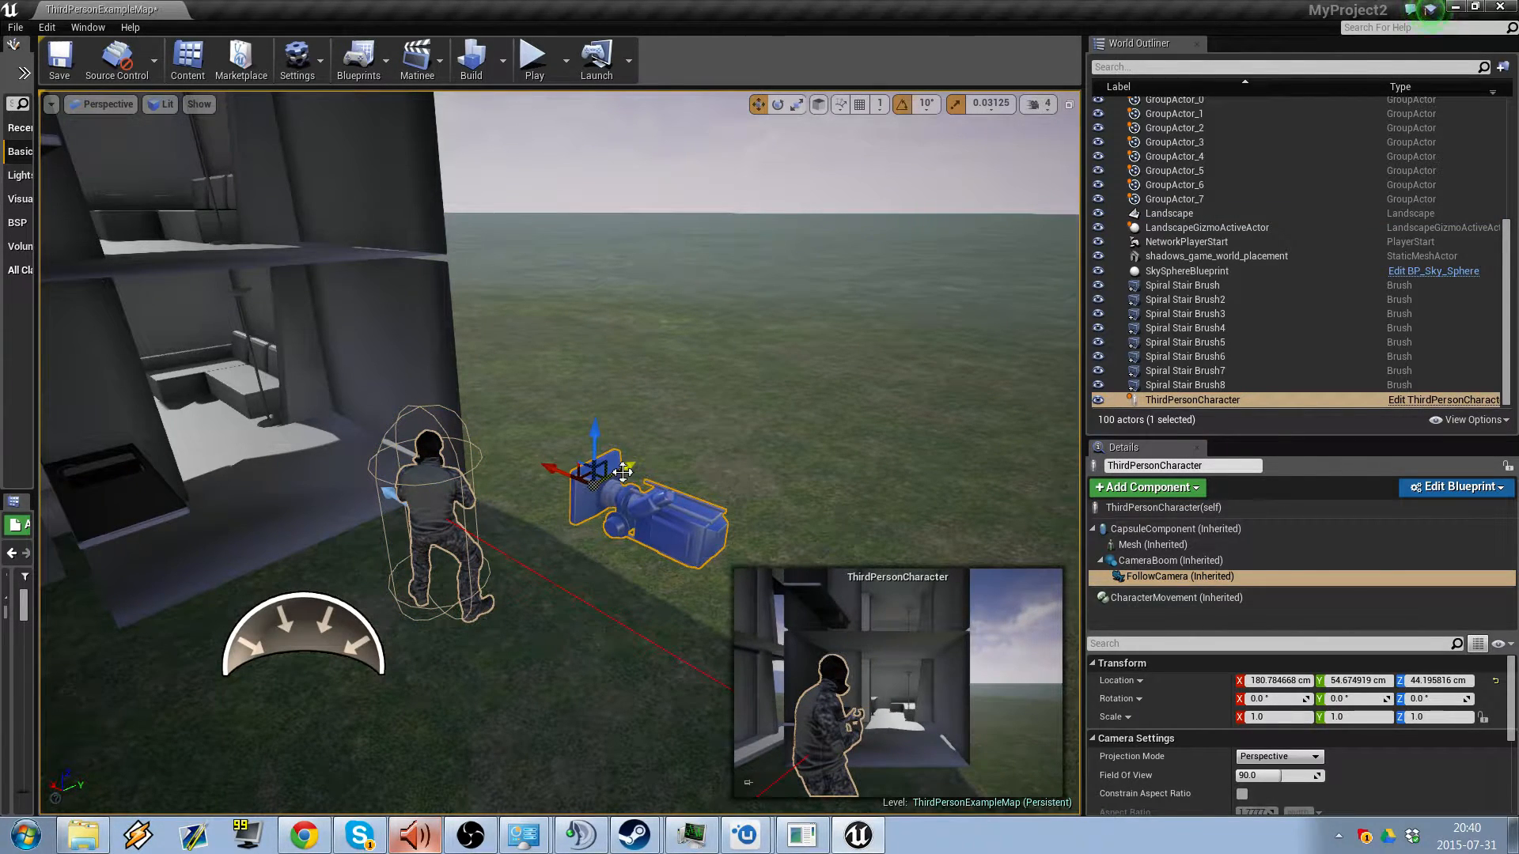
- Play-test the level with the offset camera, running the third-person character around the apartment building and its ground-floor rooms
click(531, 63)
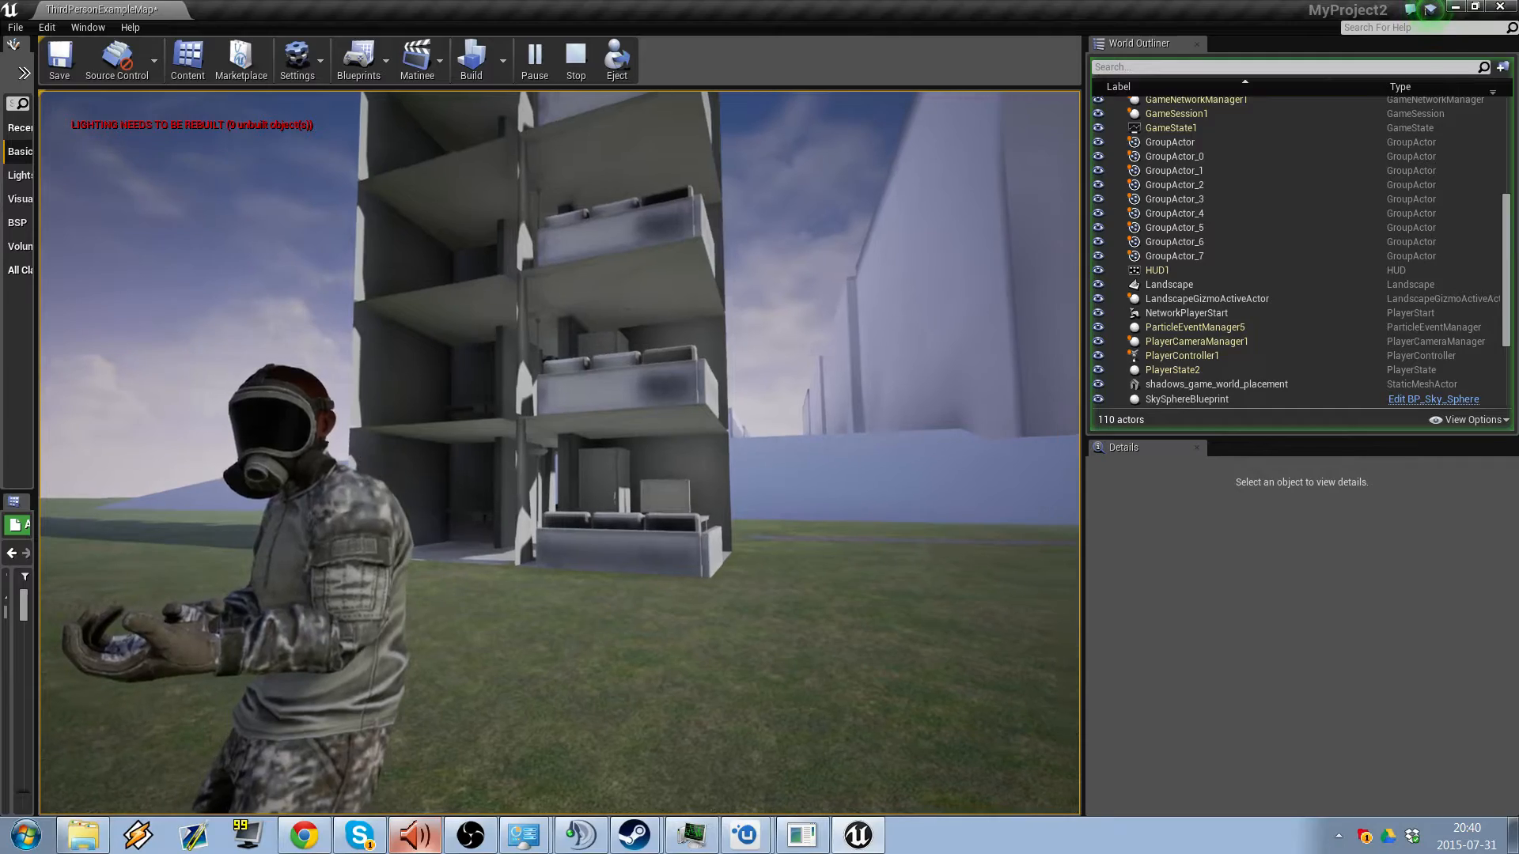
key(w)
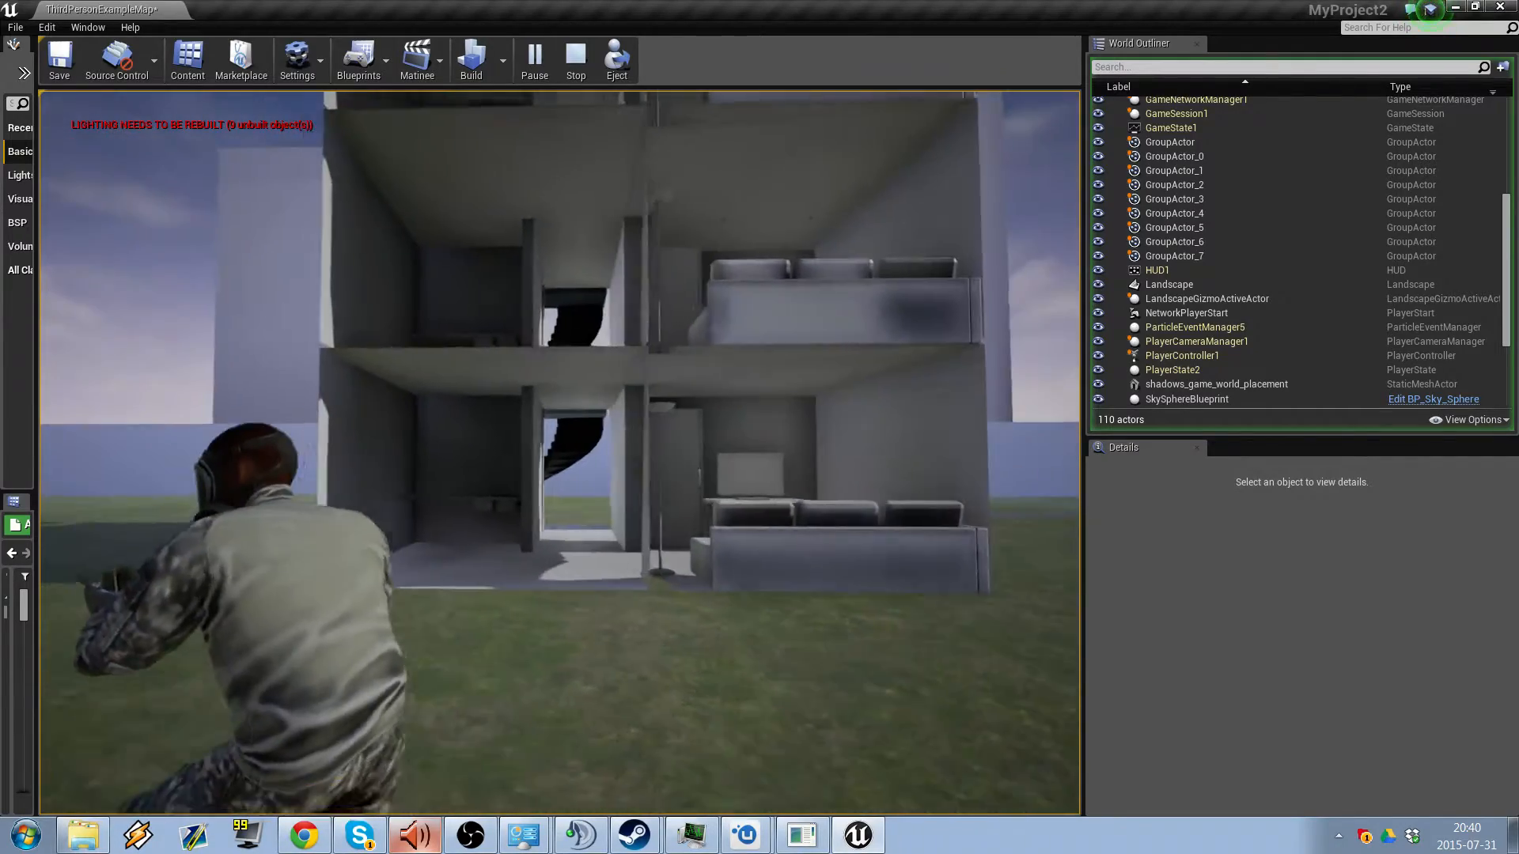
key(w)
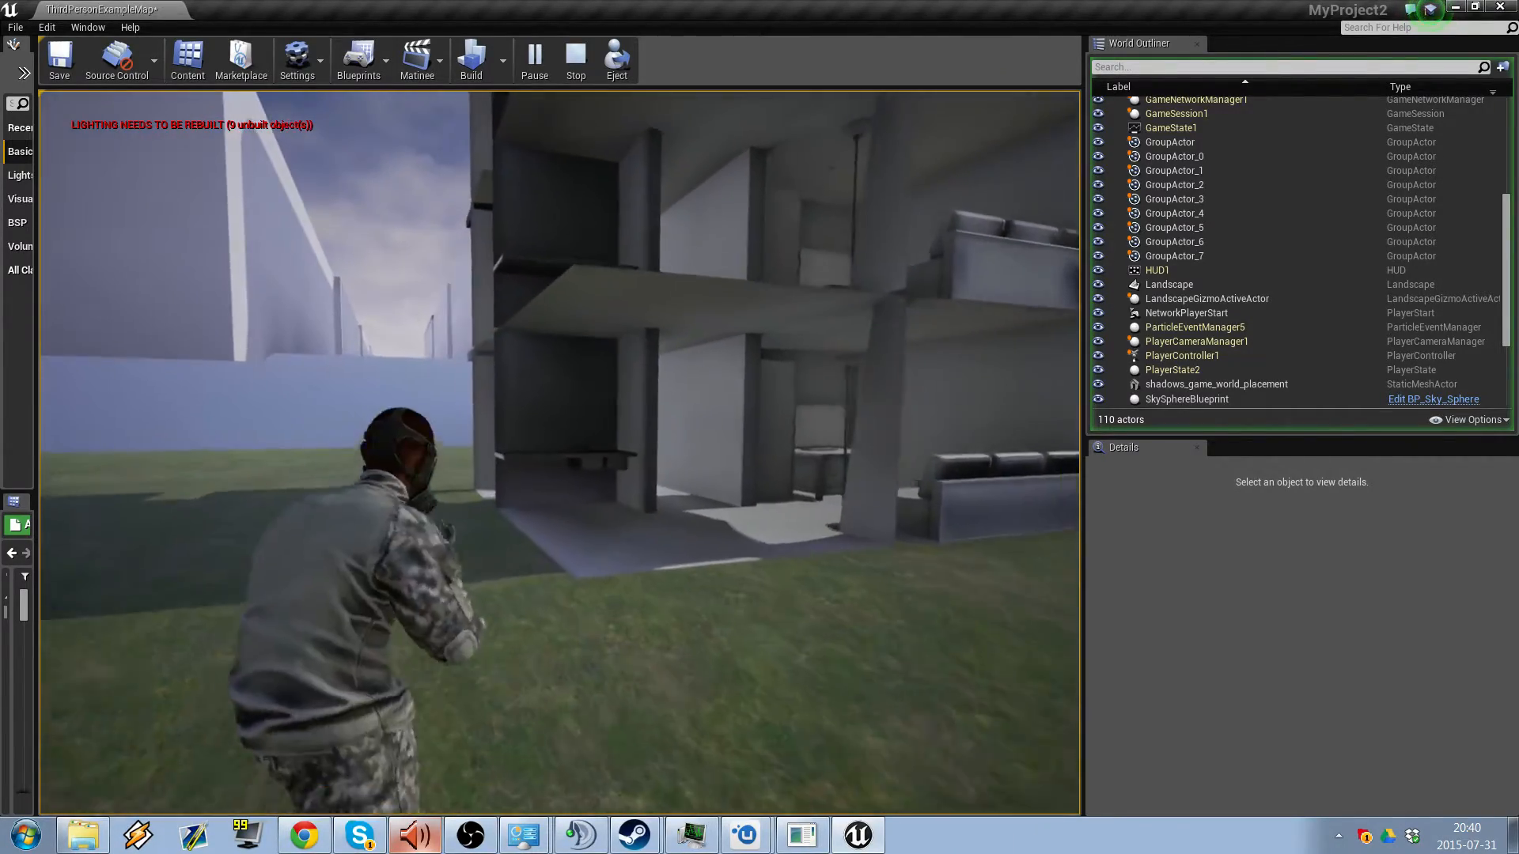
key(d)
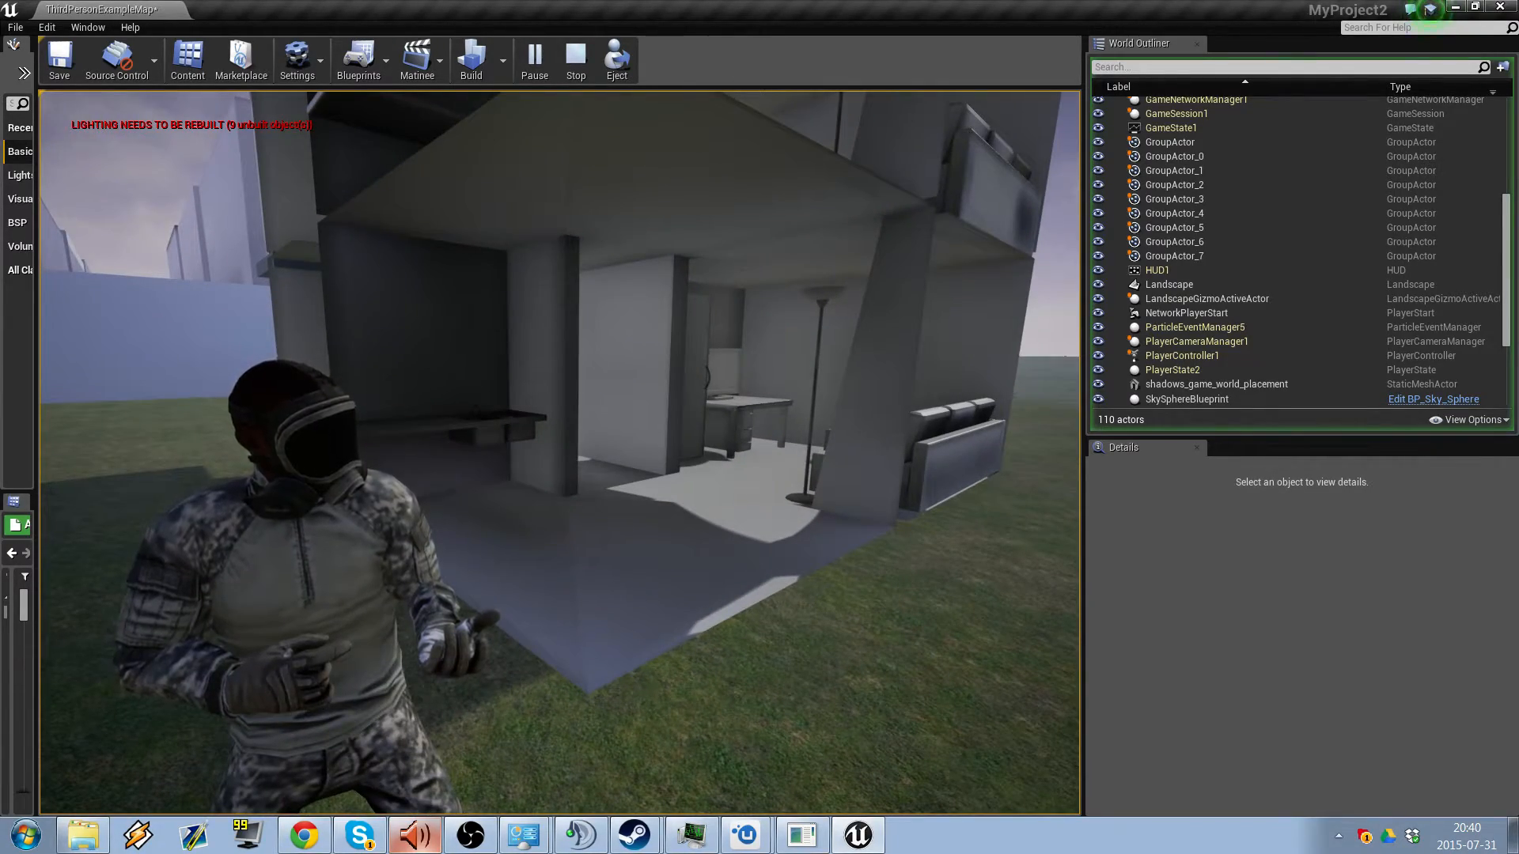
key(w)
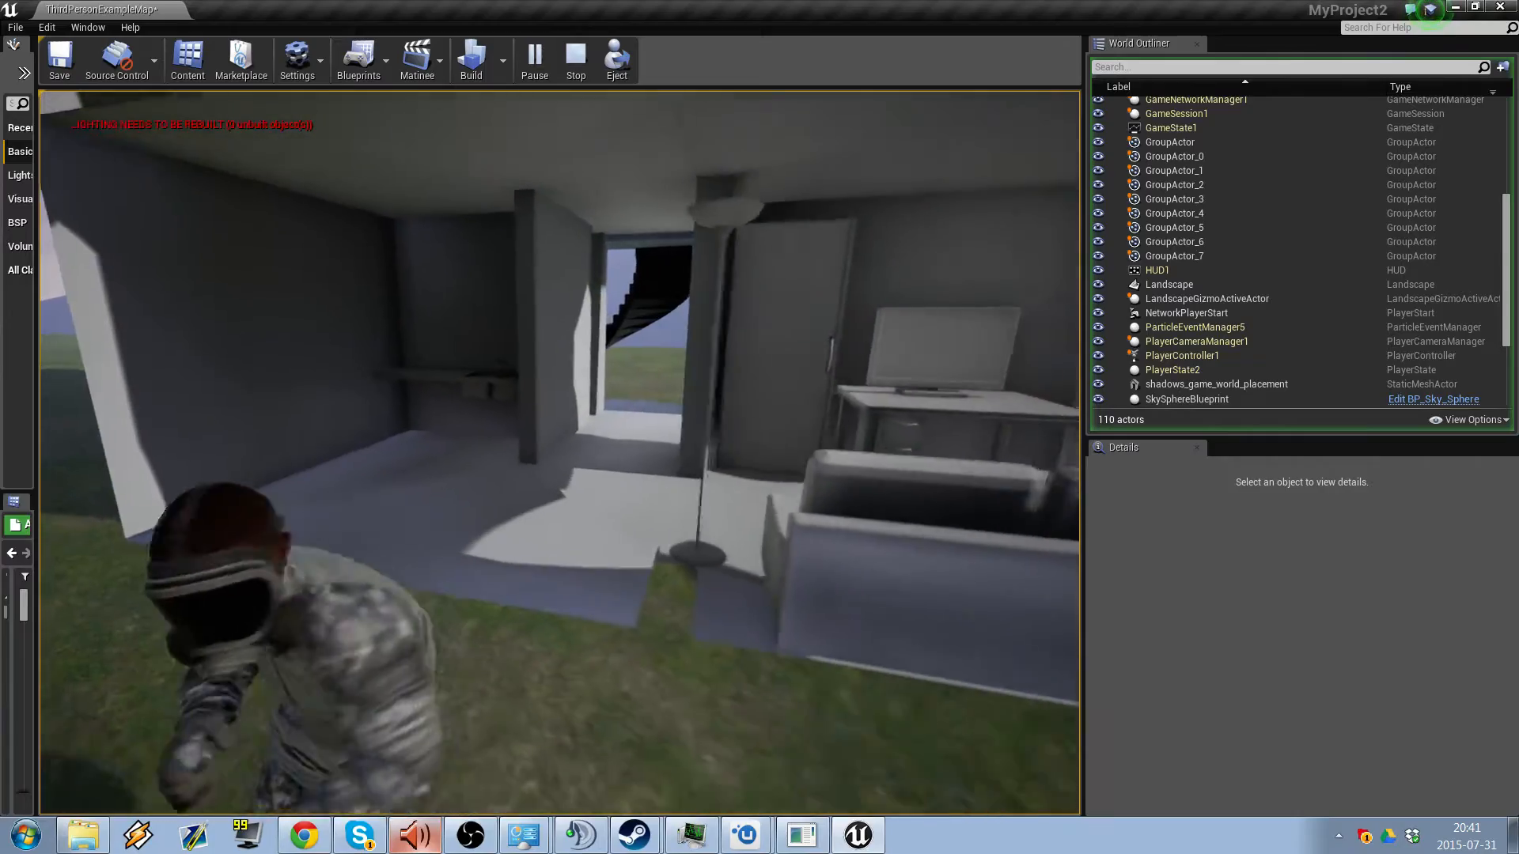
key(d)
key(s)
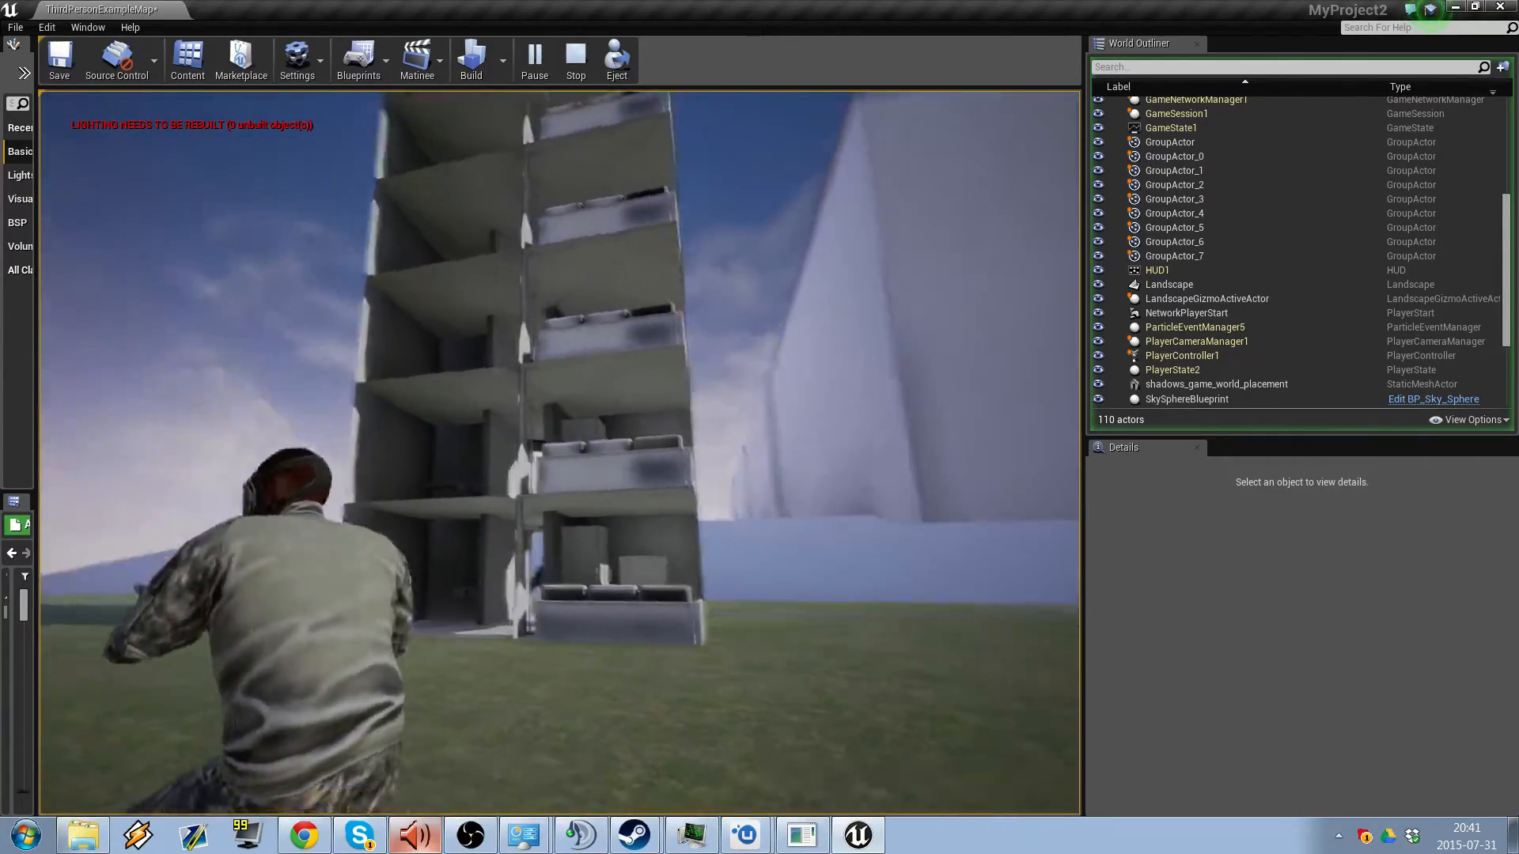
- Run the third-person character around the outside of the apartment tower, viewing its floors and open front from several angles with the offset camera
key(w)
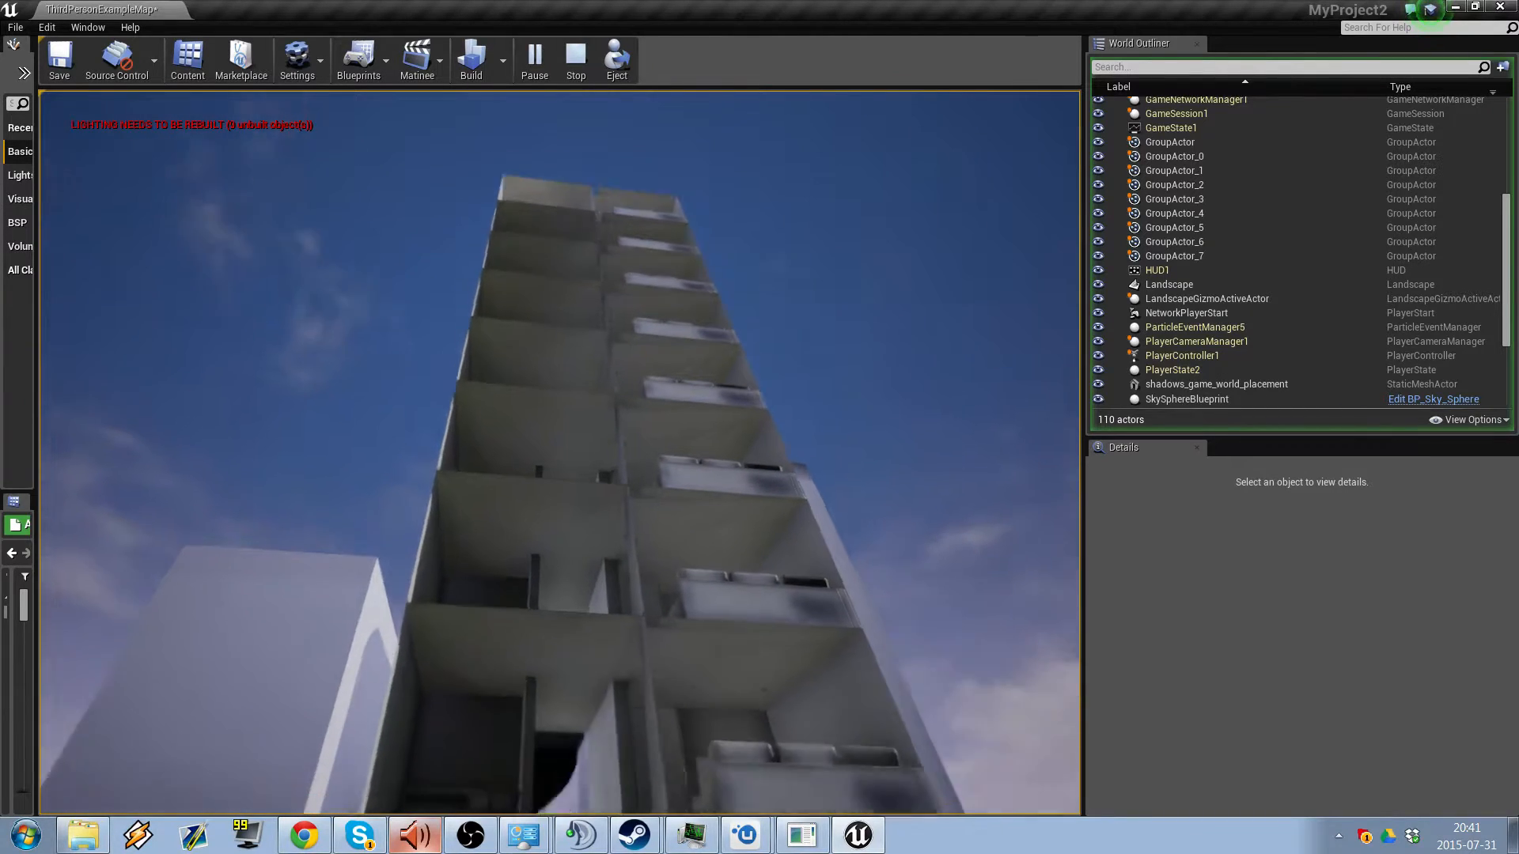
key(s)
key(a)
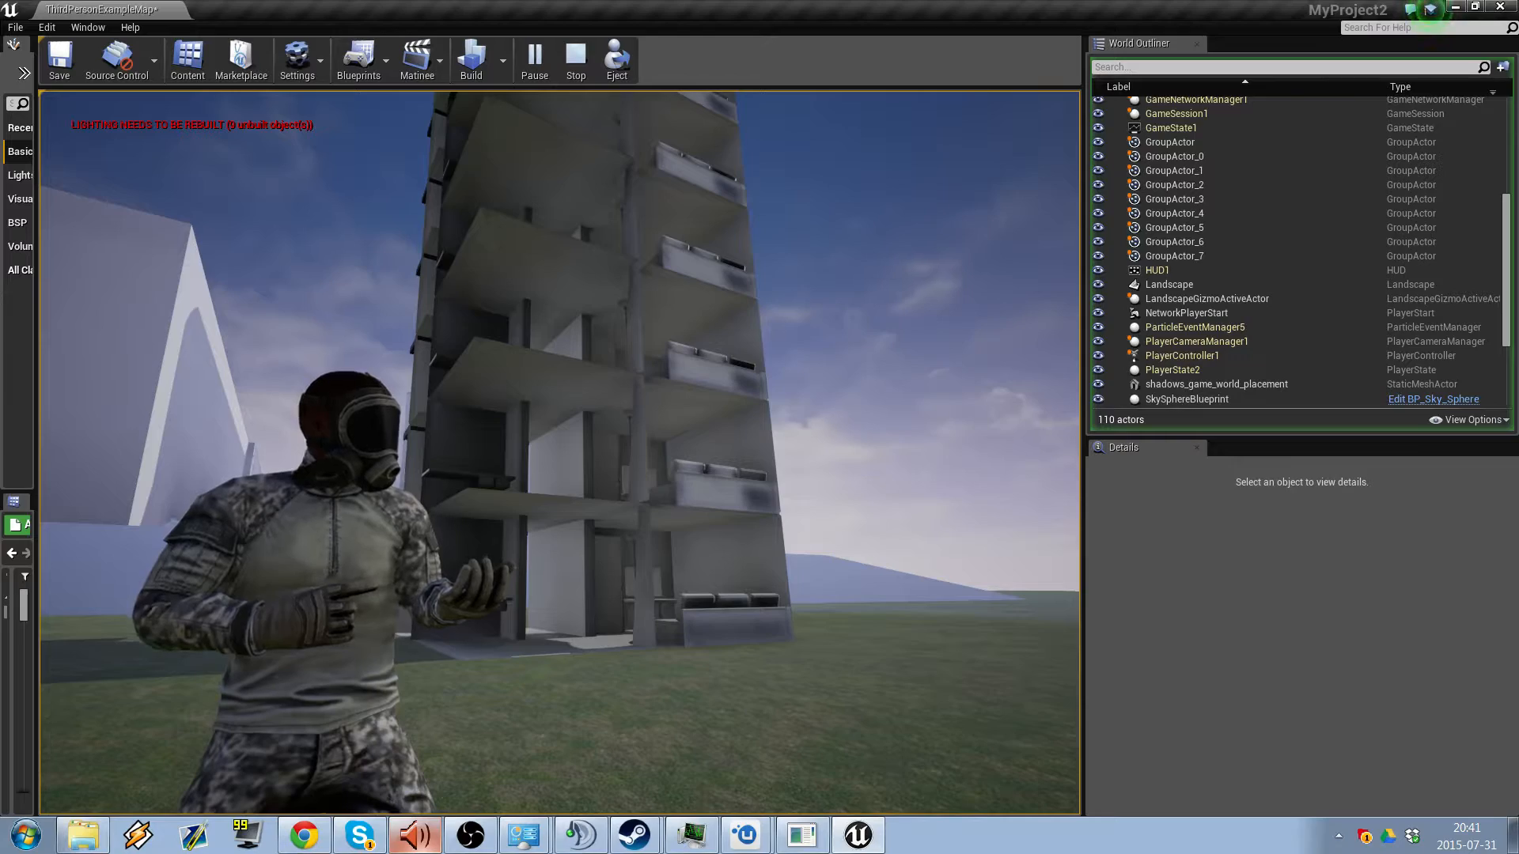
key(d)
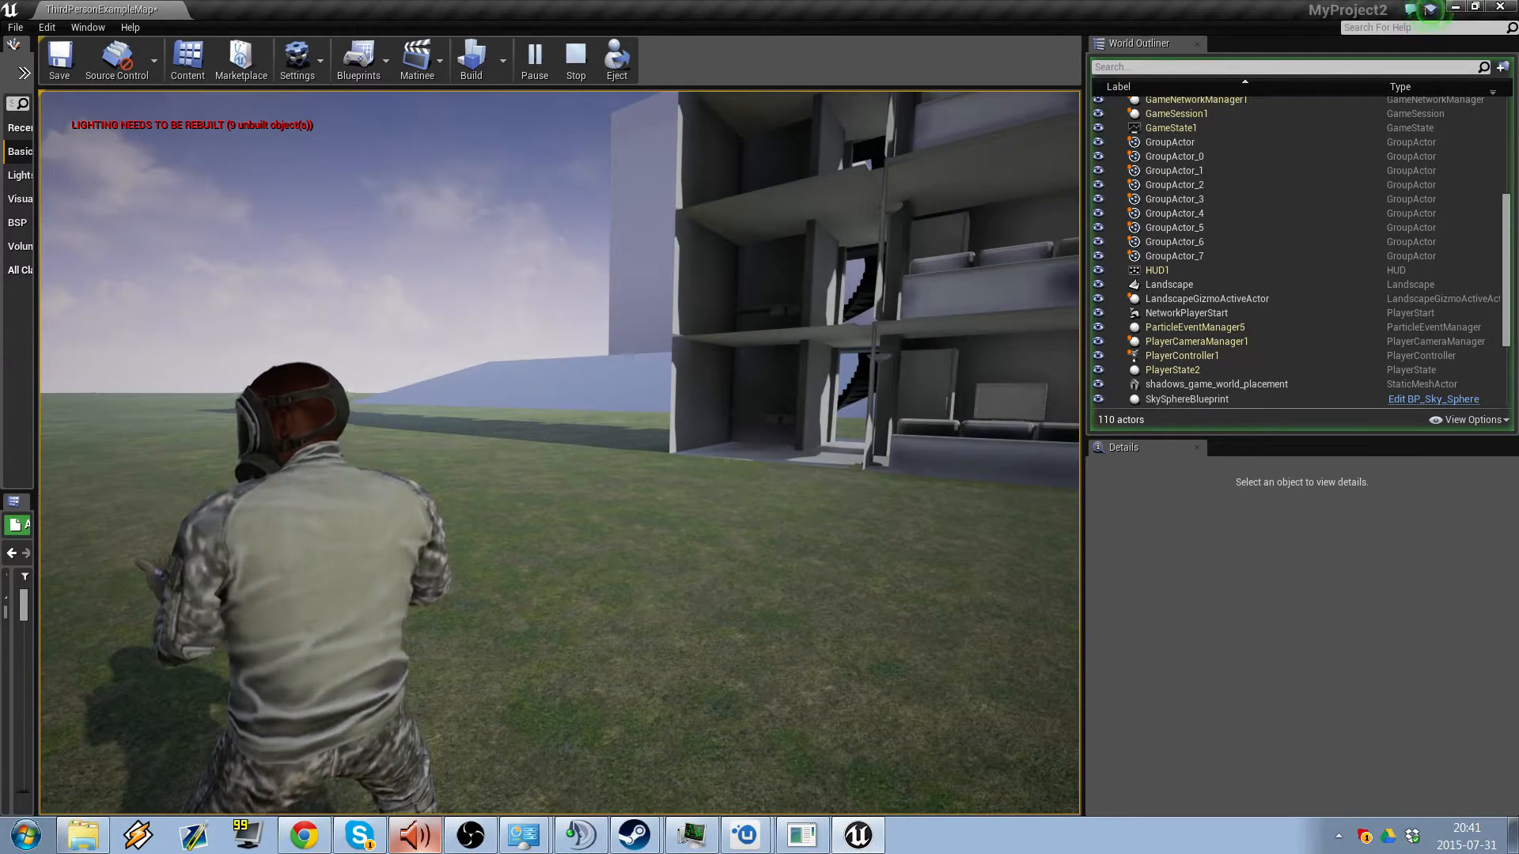
key(w)
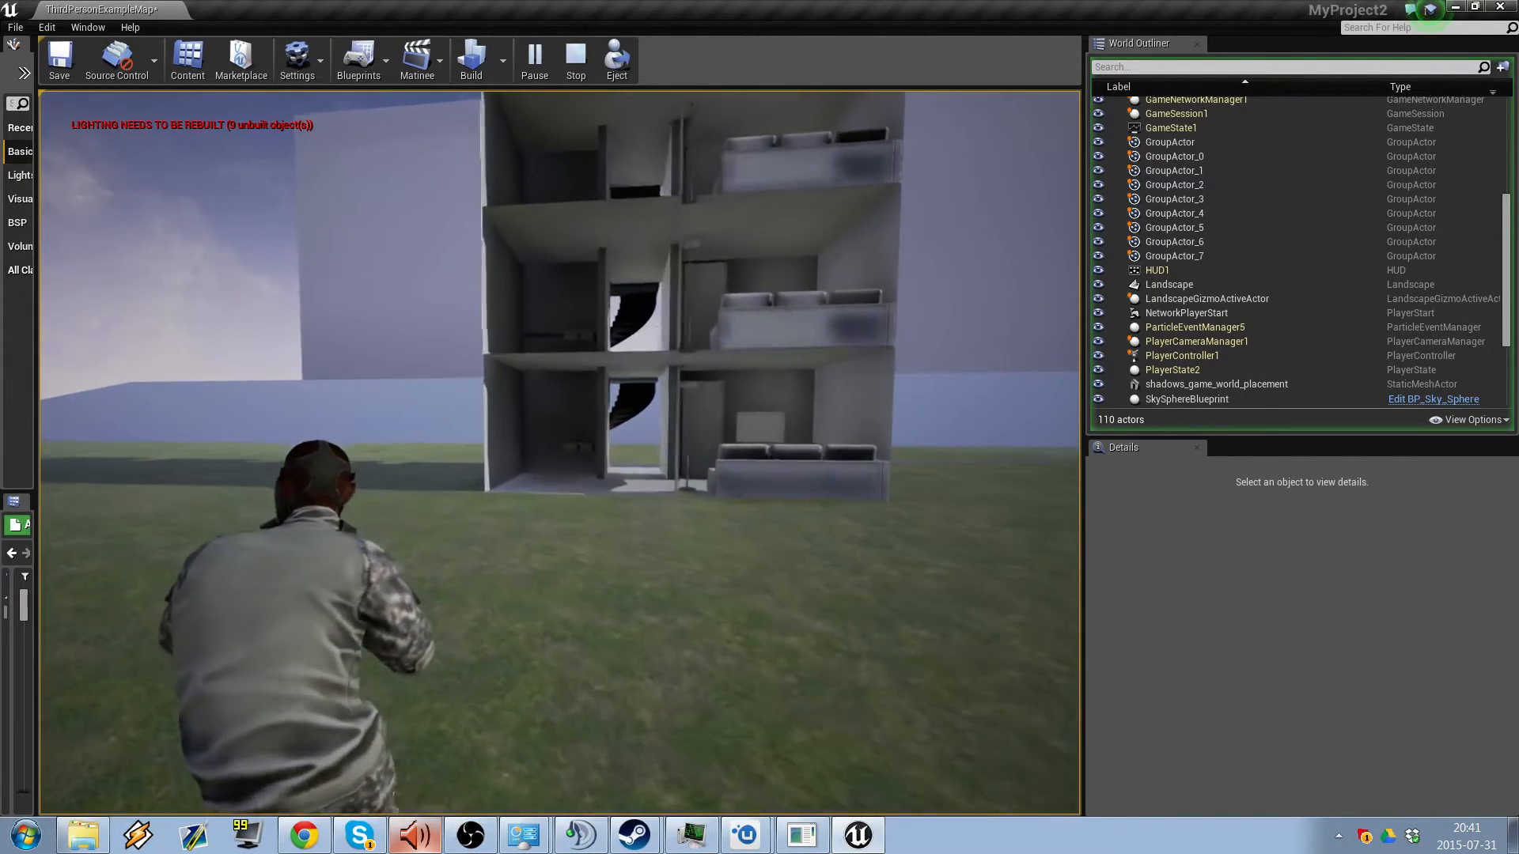
key(w)
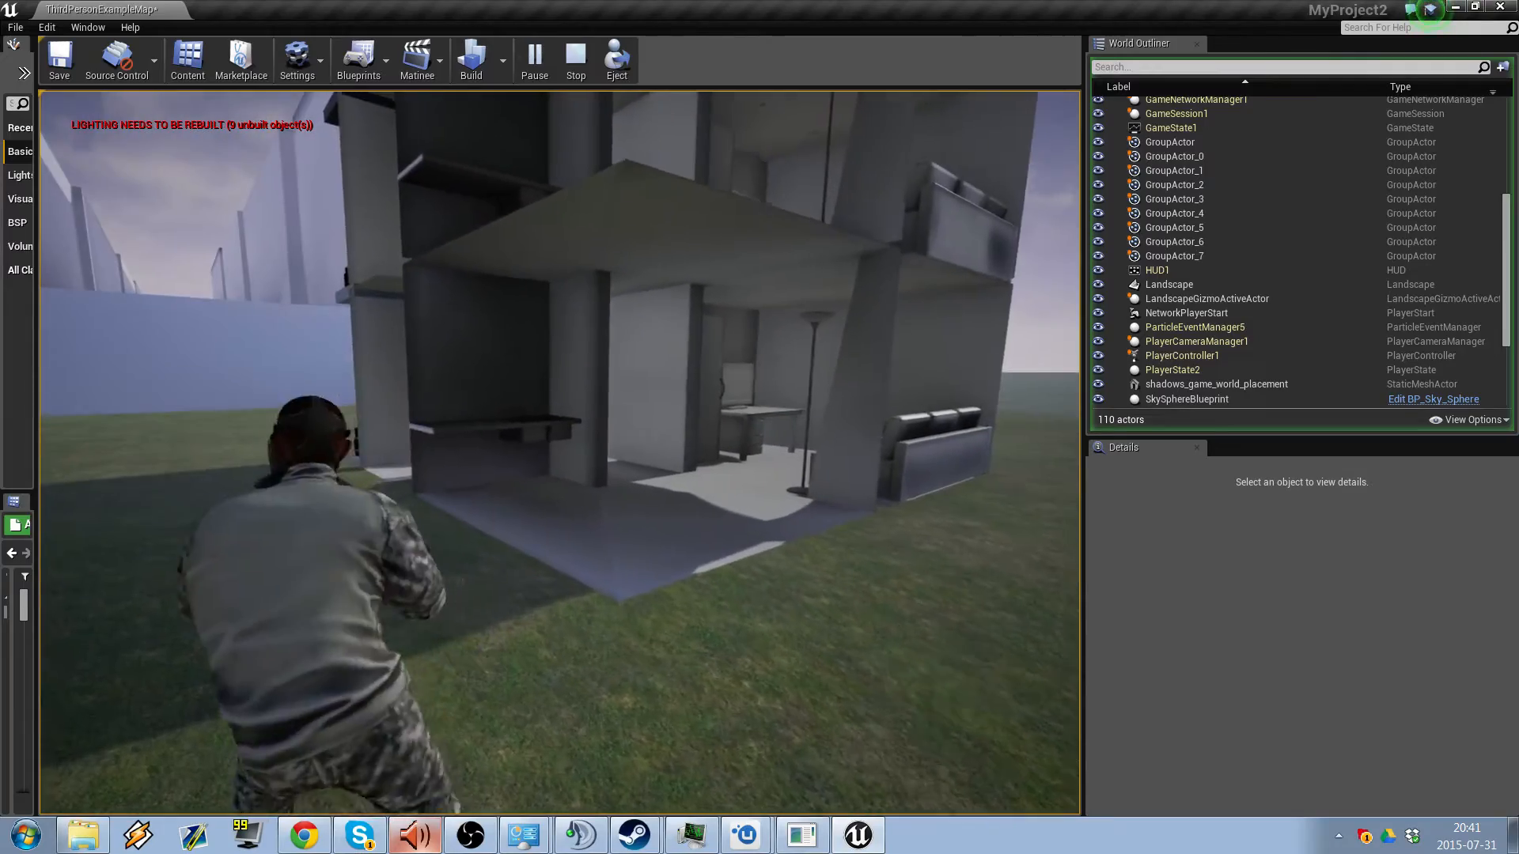
key(w)
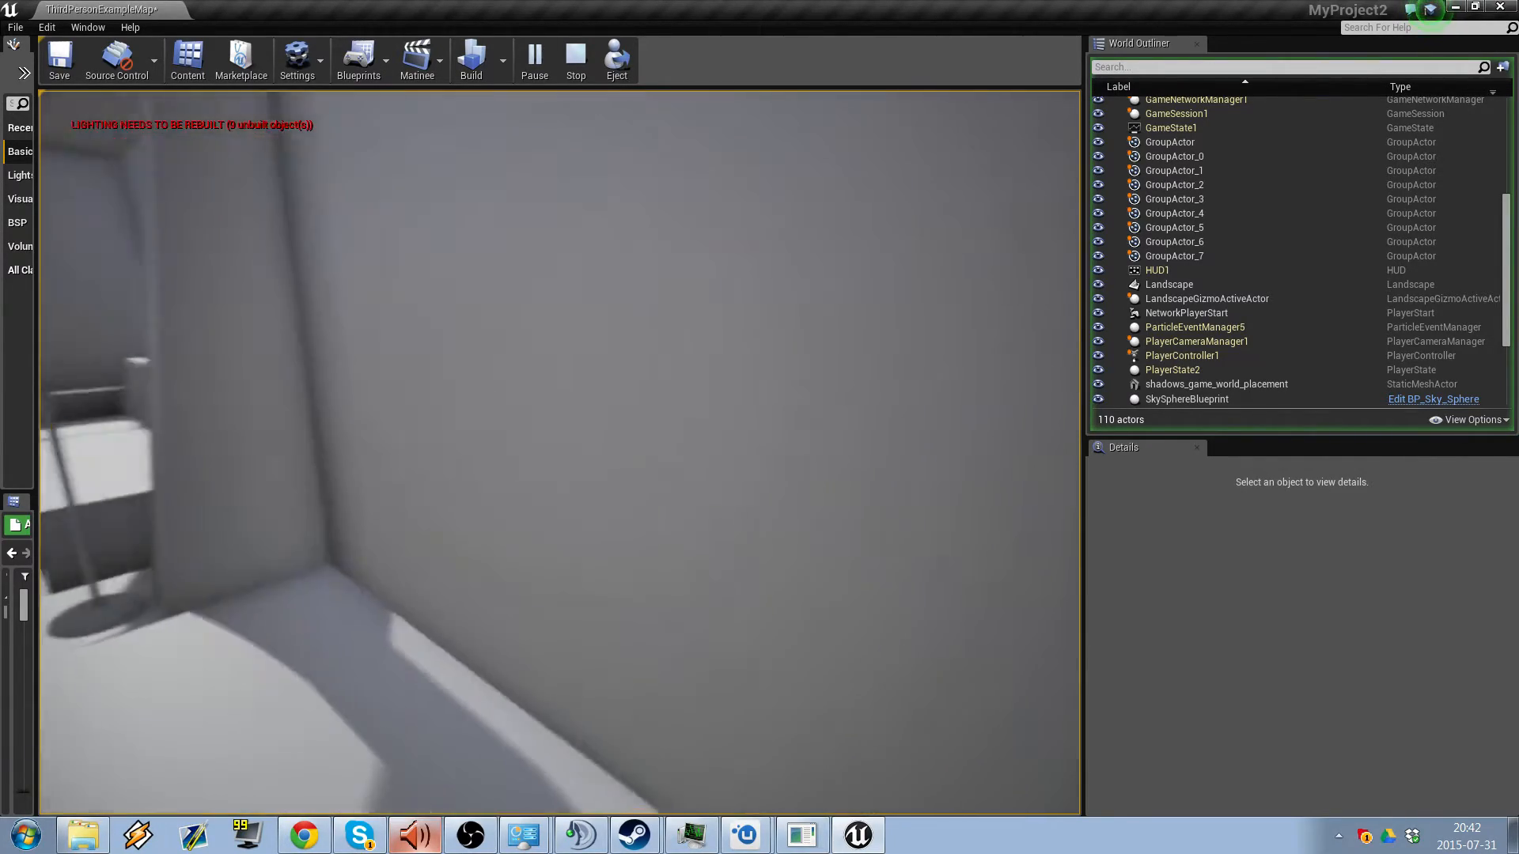
- Walk the character through an upper-floor apartment, checking the camera around the sofa, desk, monitor and wardrobe
key(w)
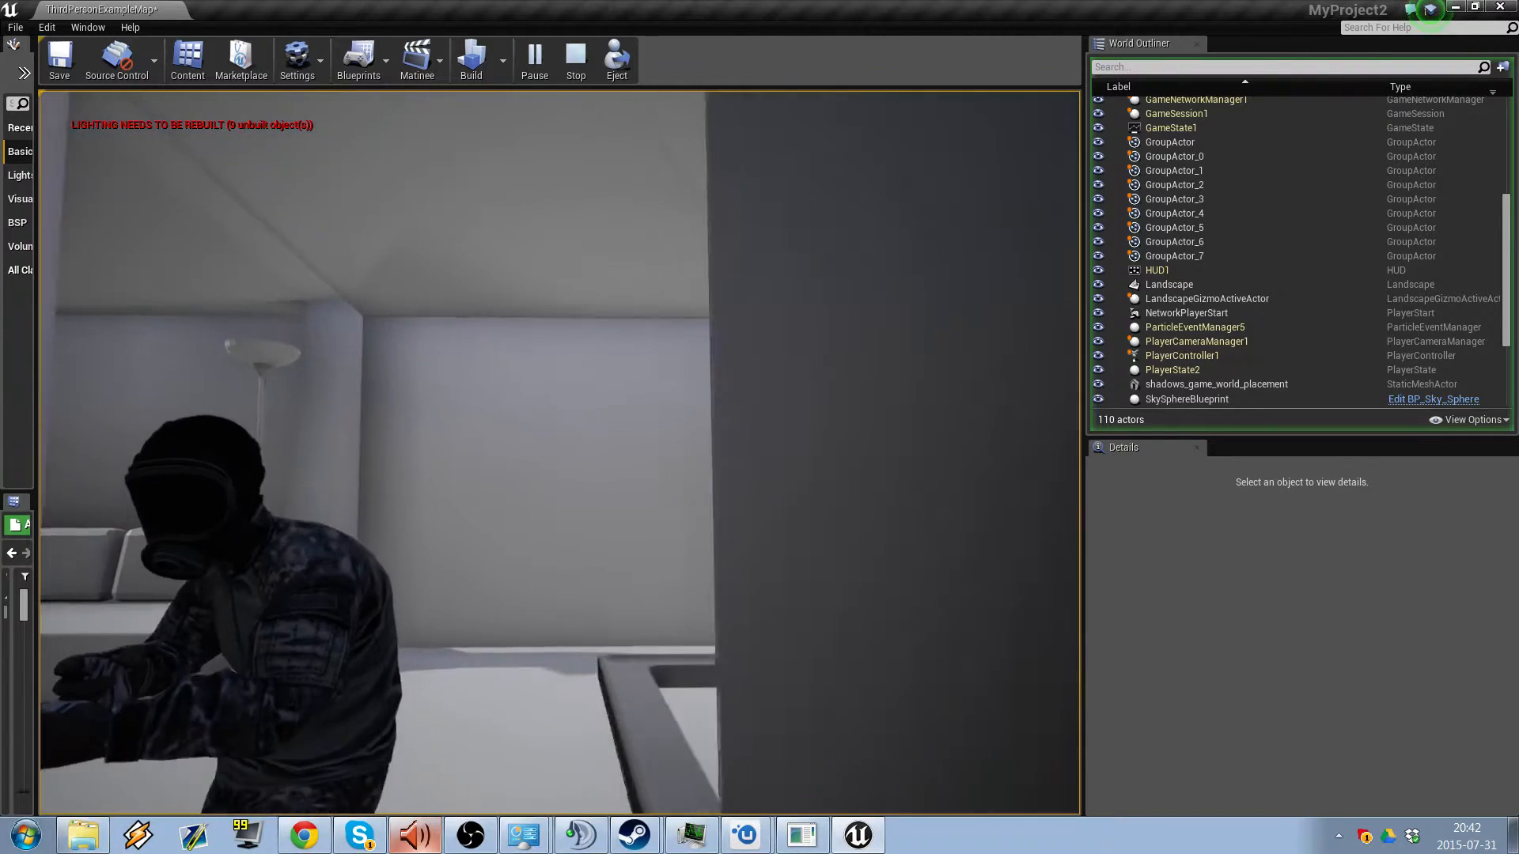
key(w)
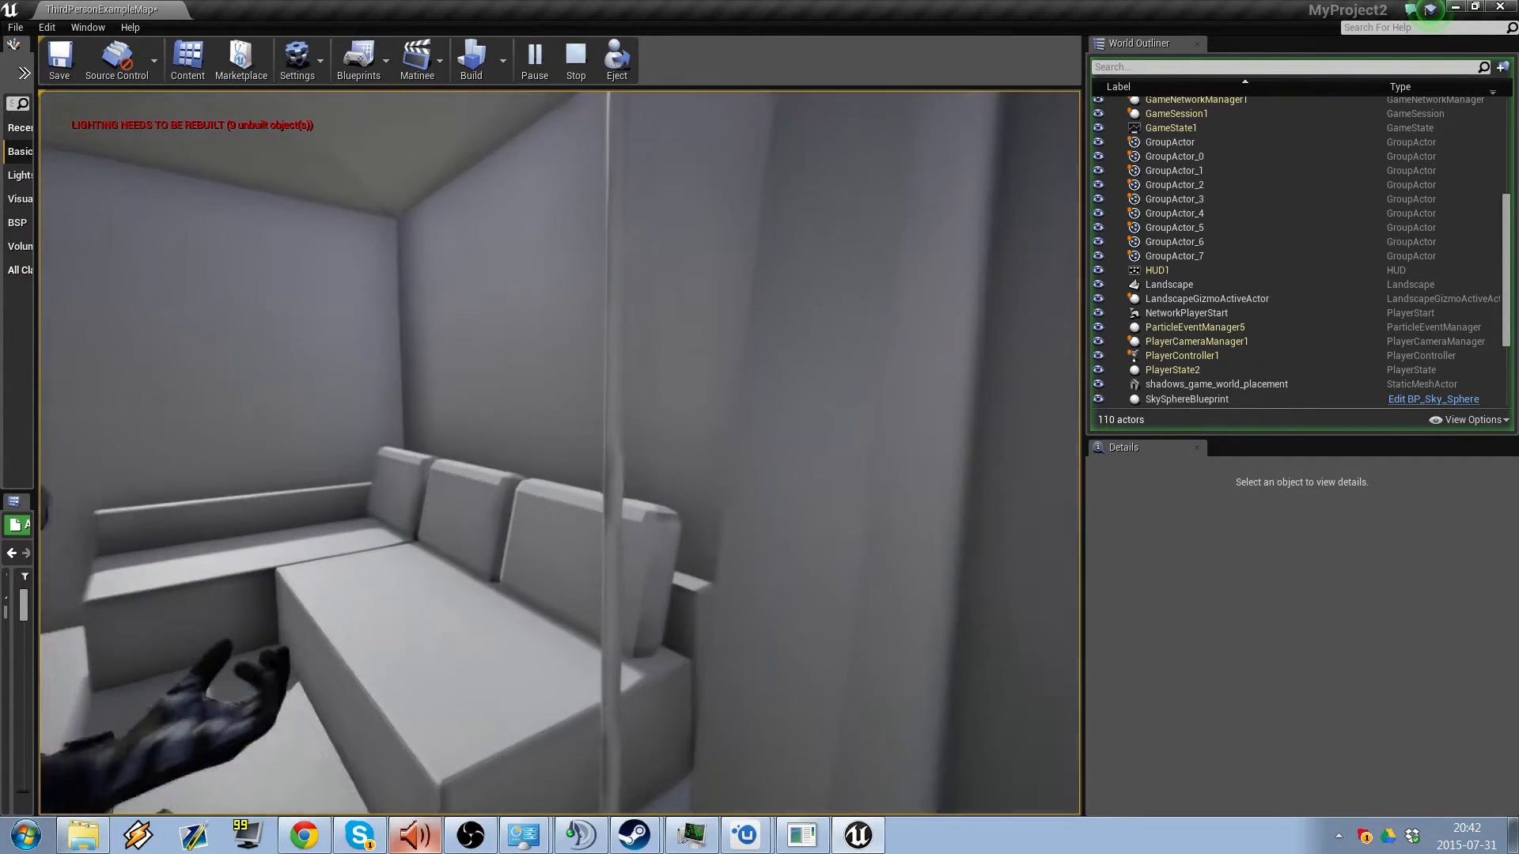
key(w)
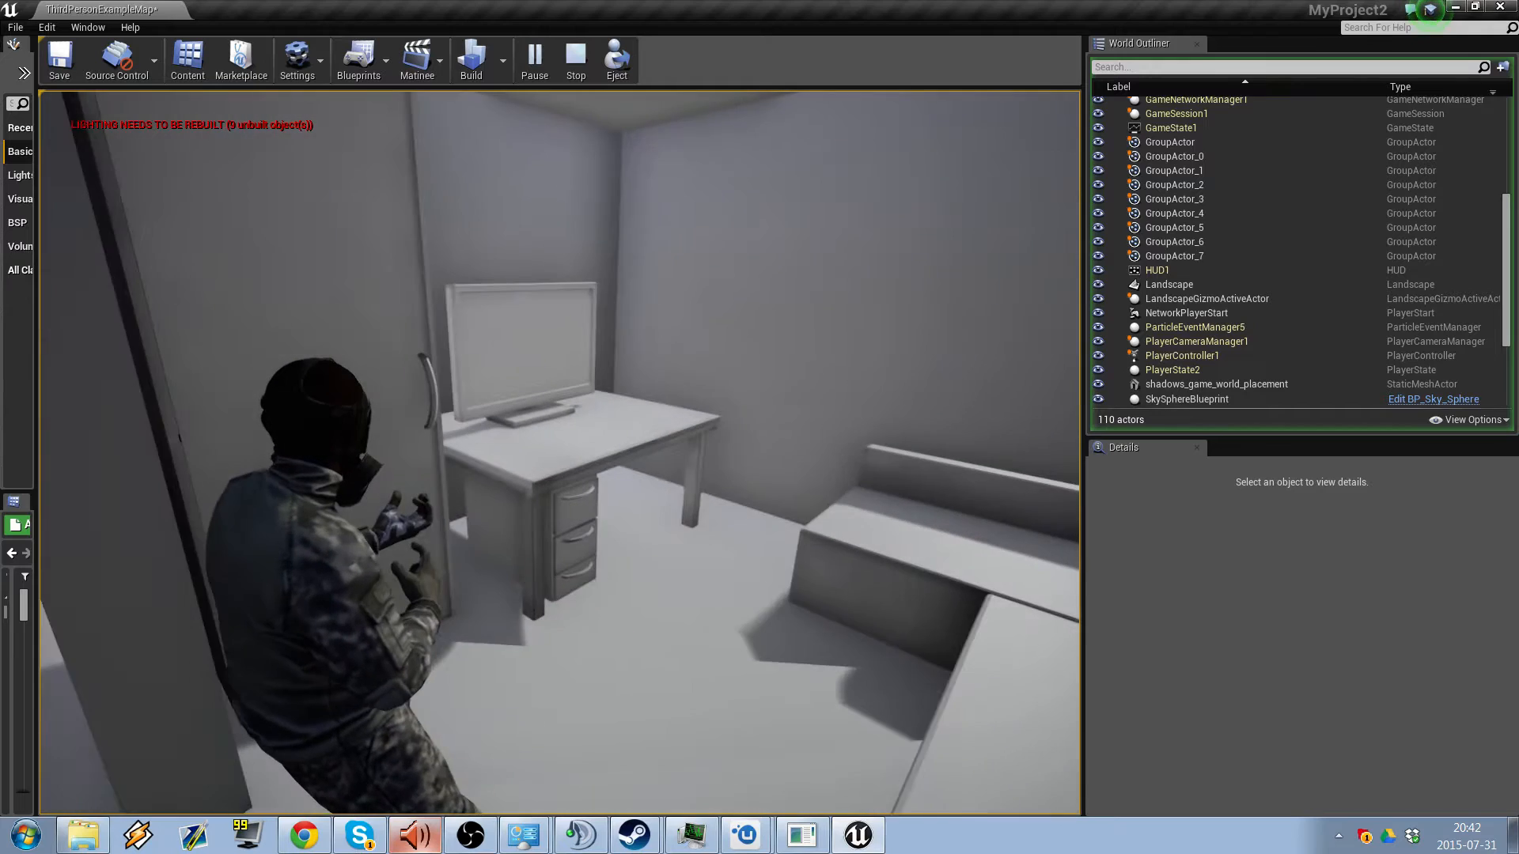
key(w)
key(w)
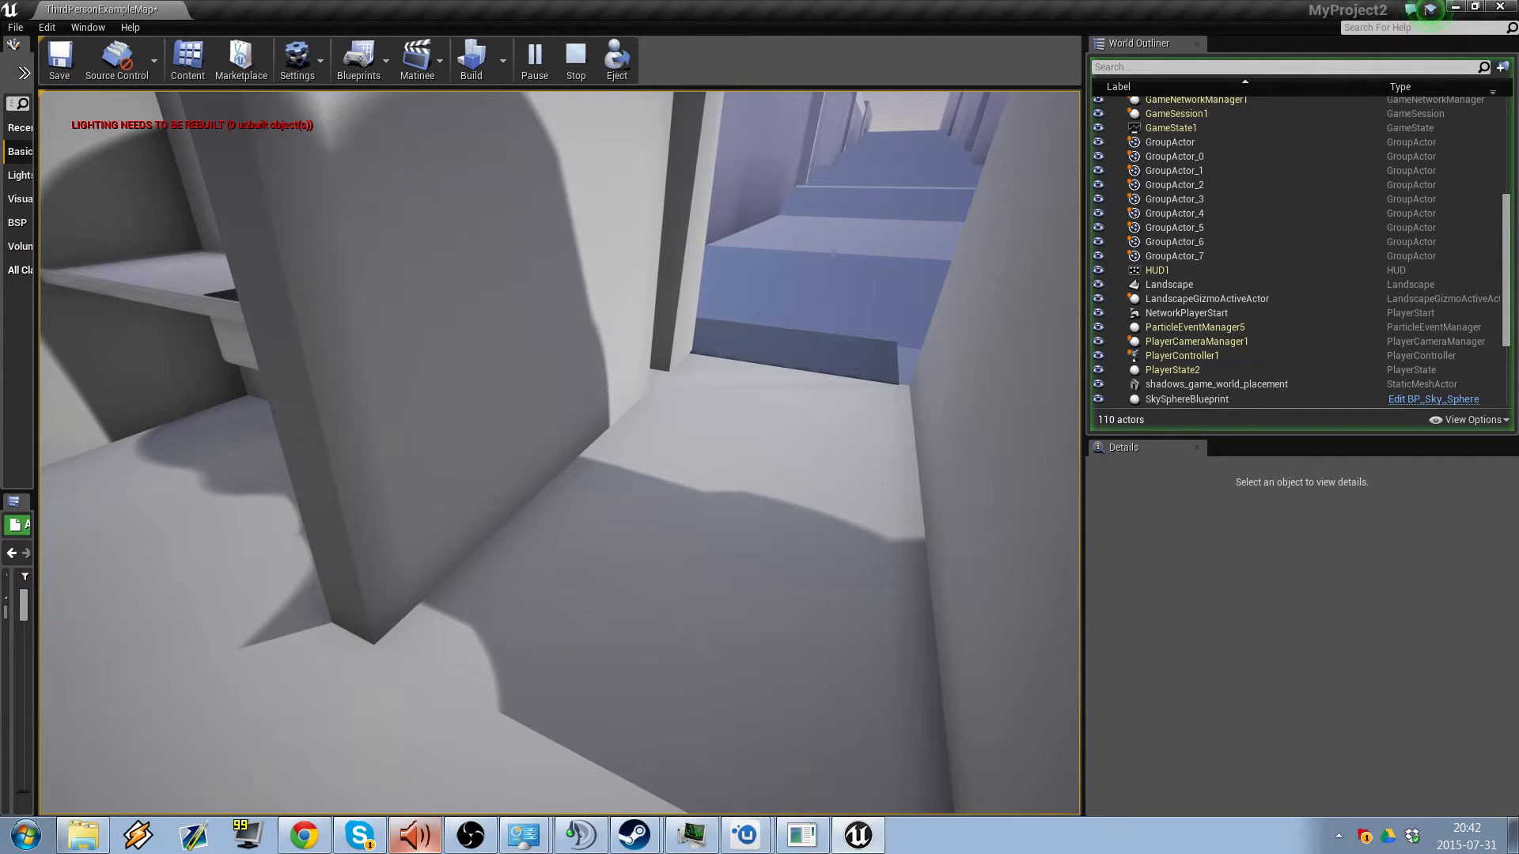
- Run the character out along the apartment corridor to the walkway and look down over the spiral staircase
key(w)
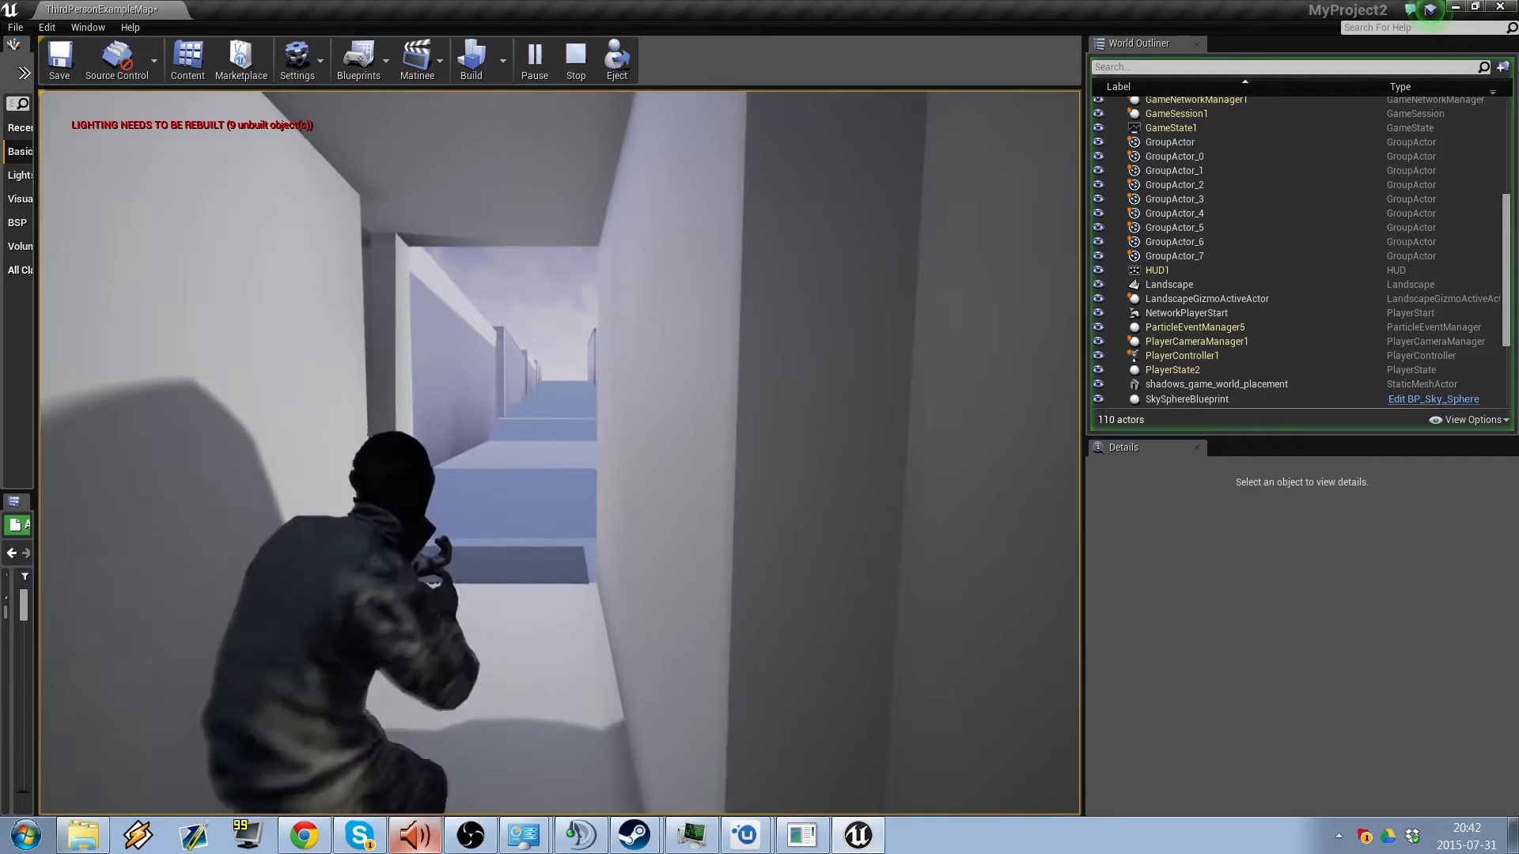
key(w)
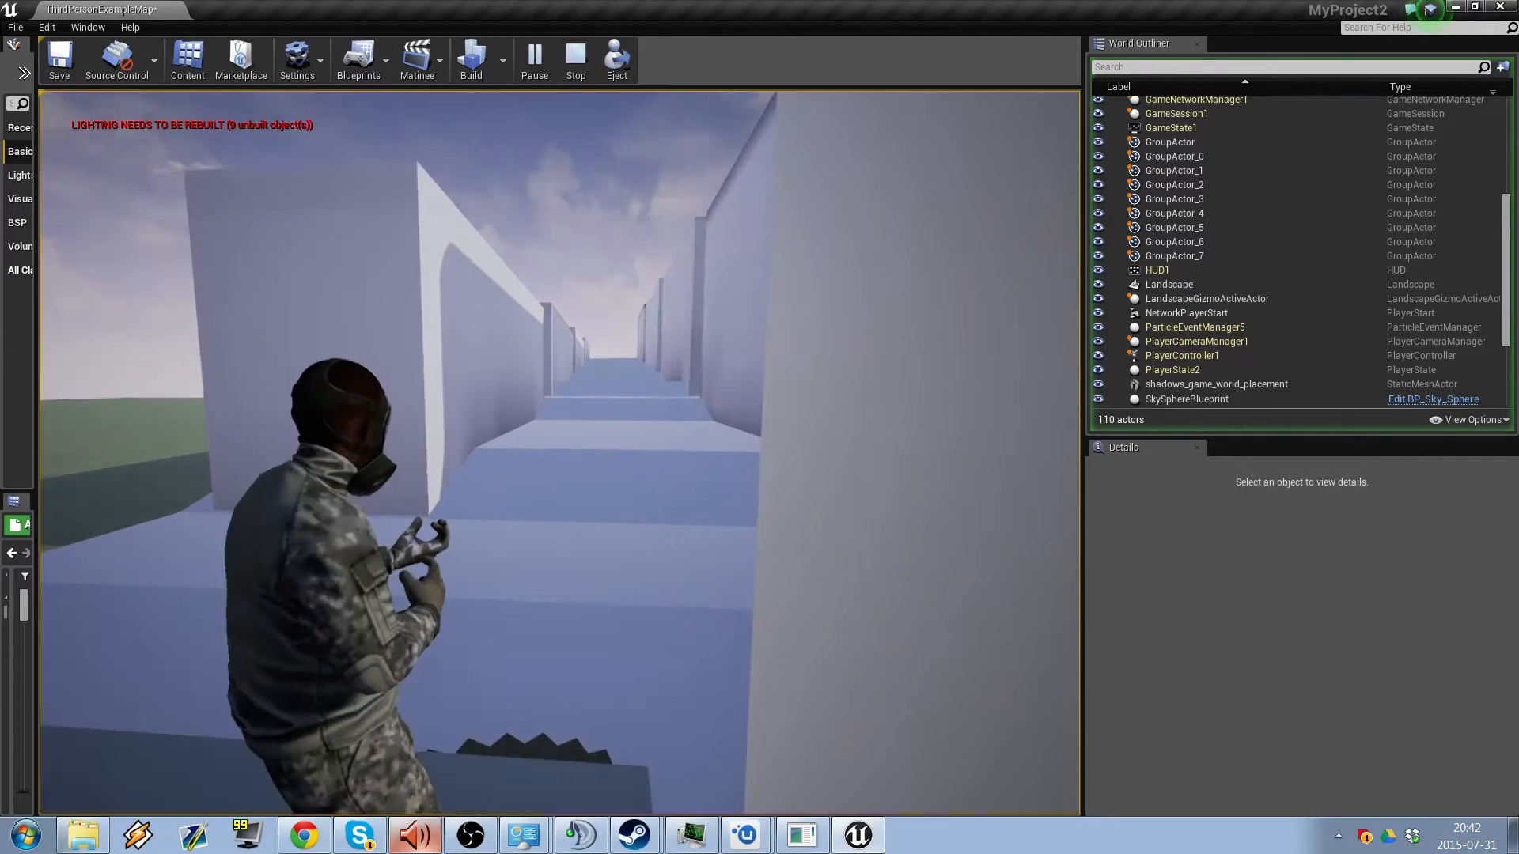
key(w)
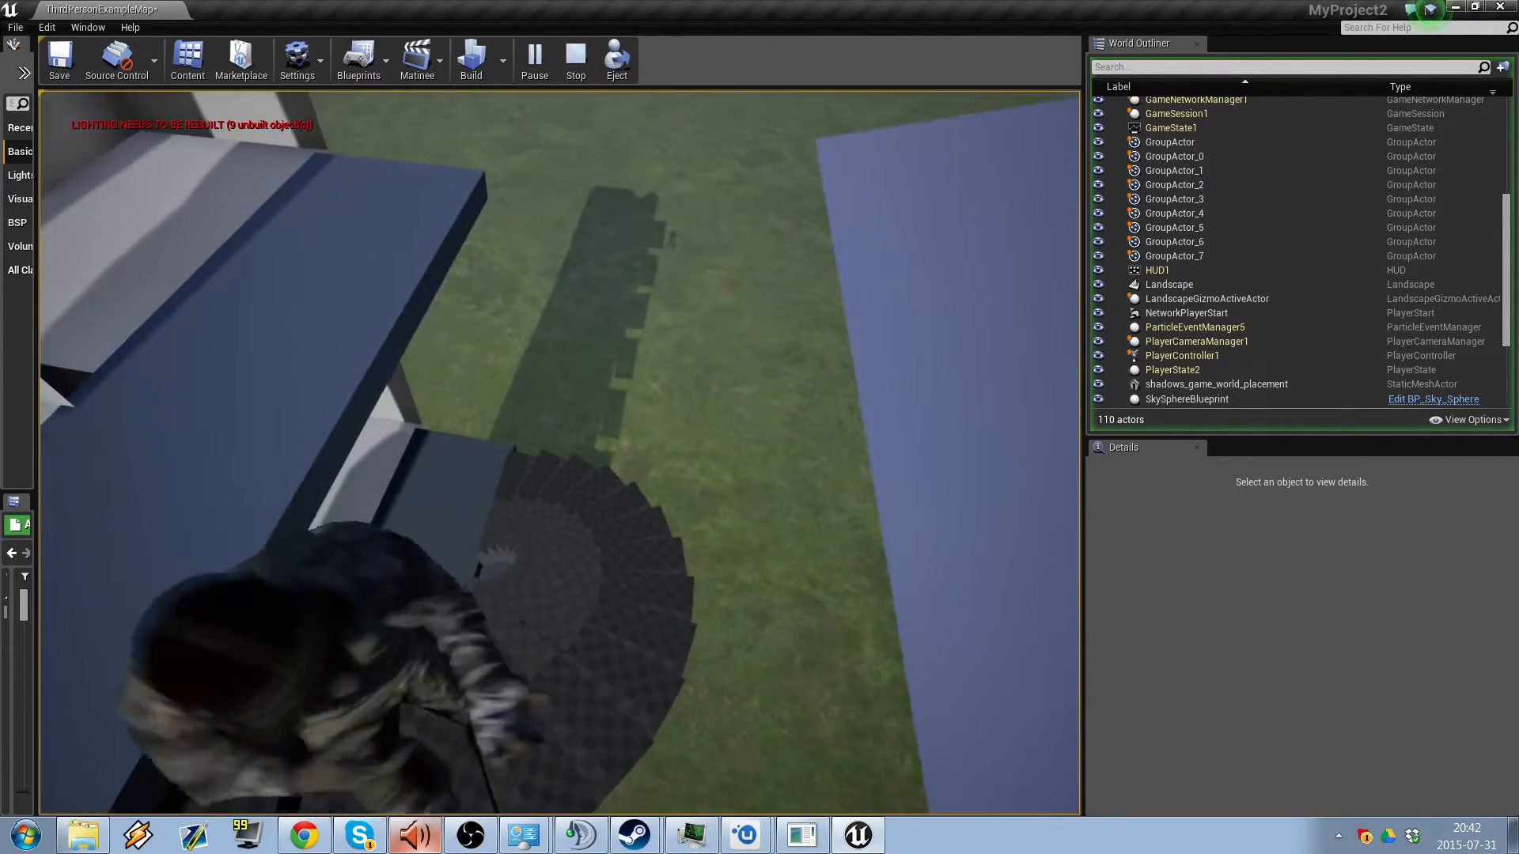
key(w)
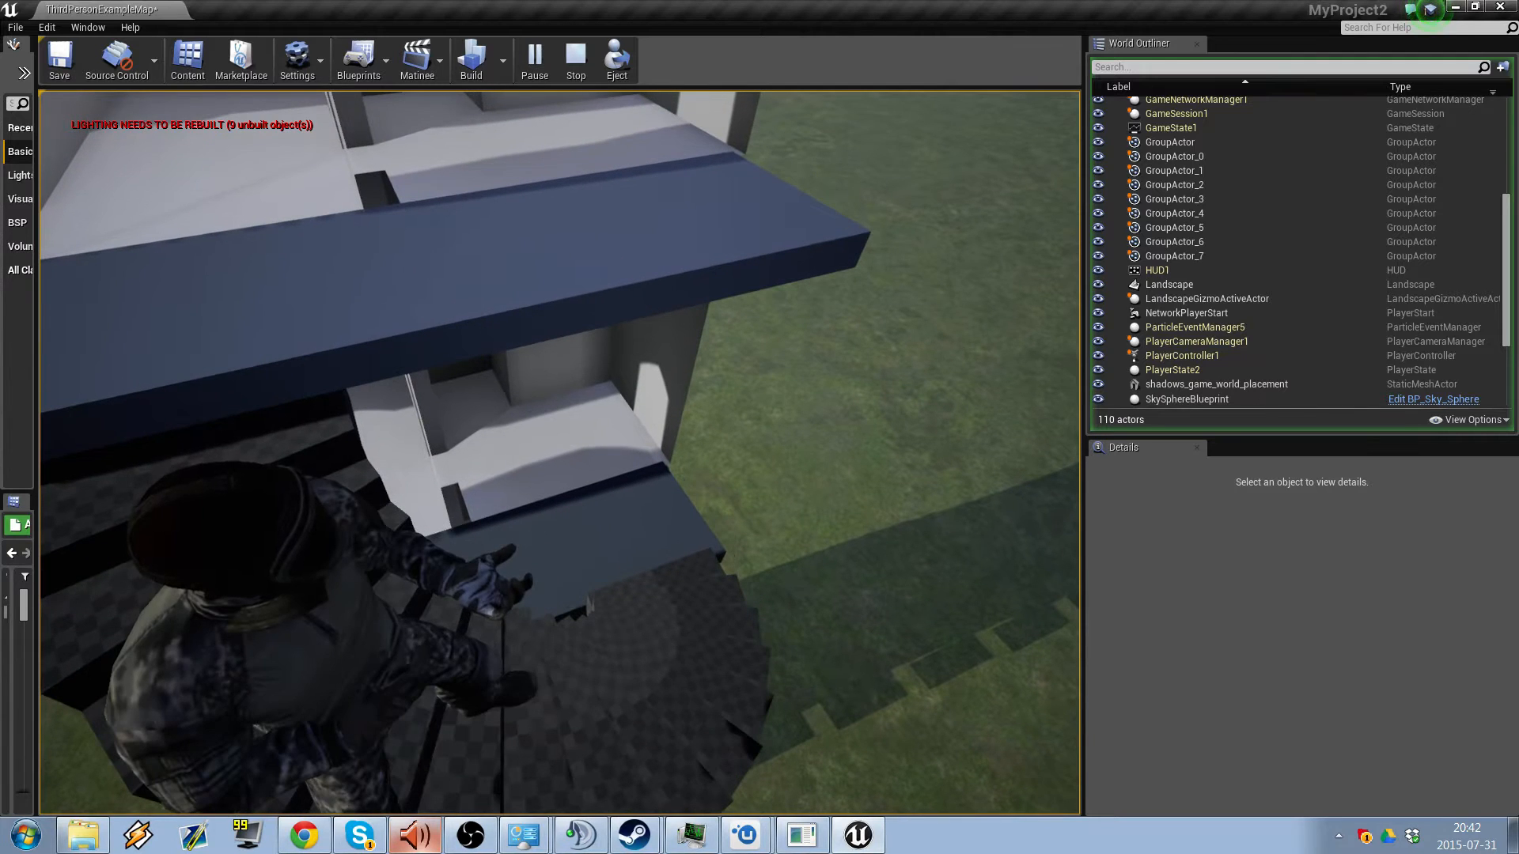
key(w)
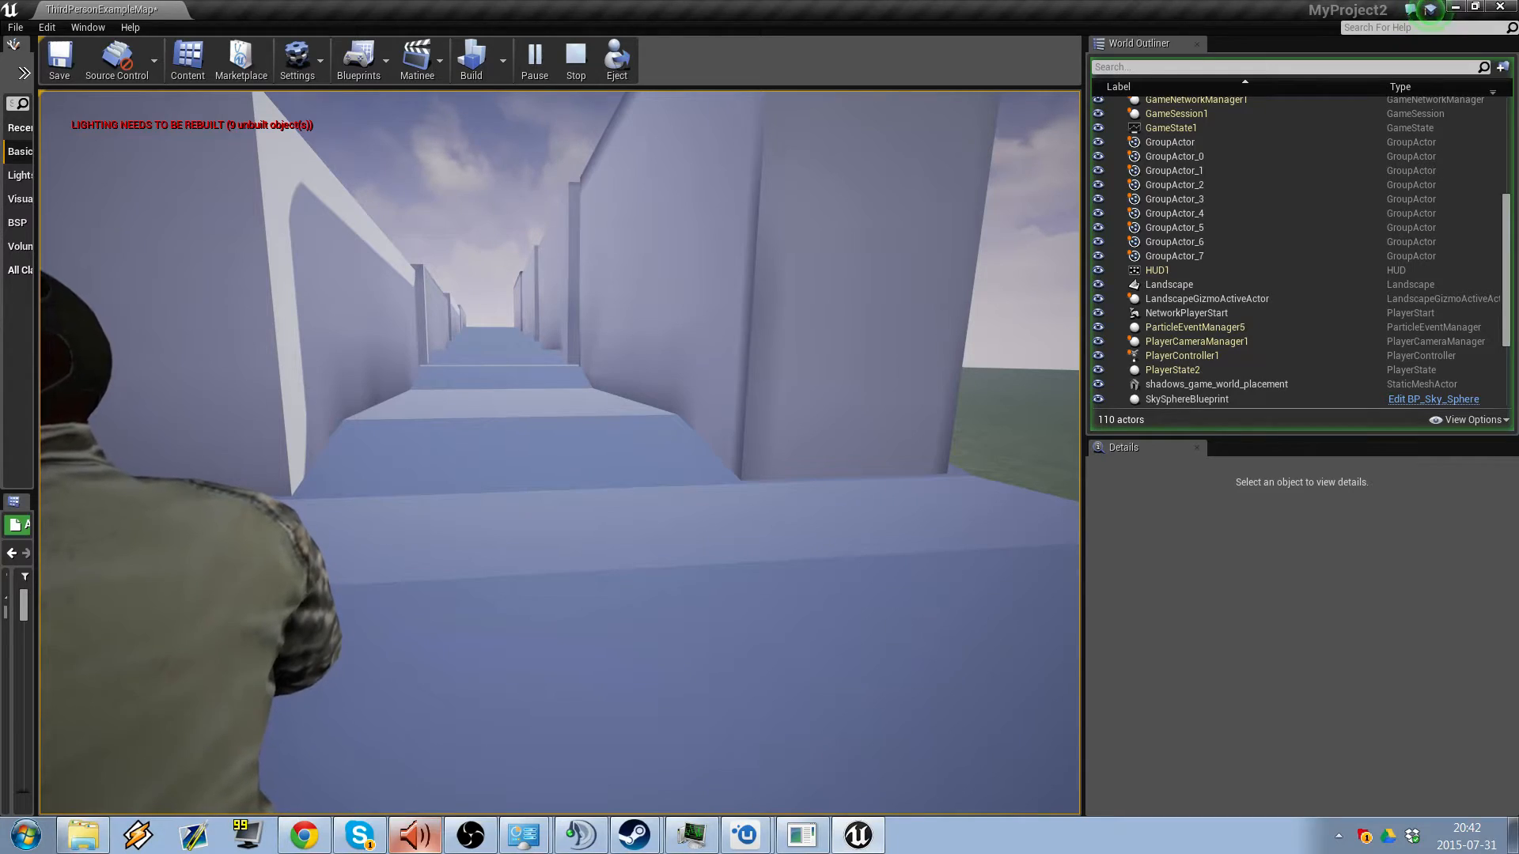
key(w)
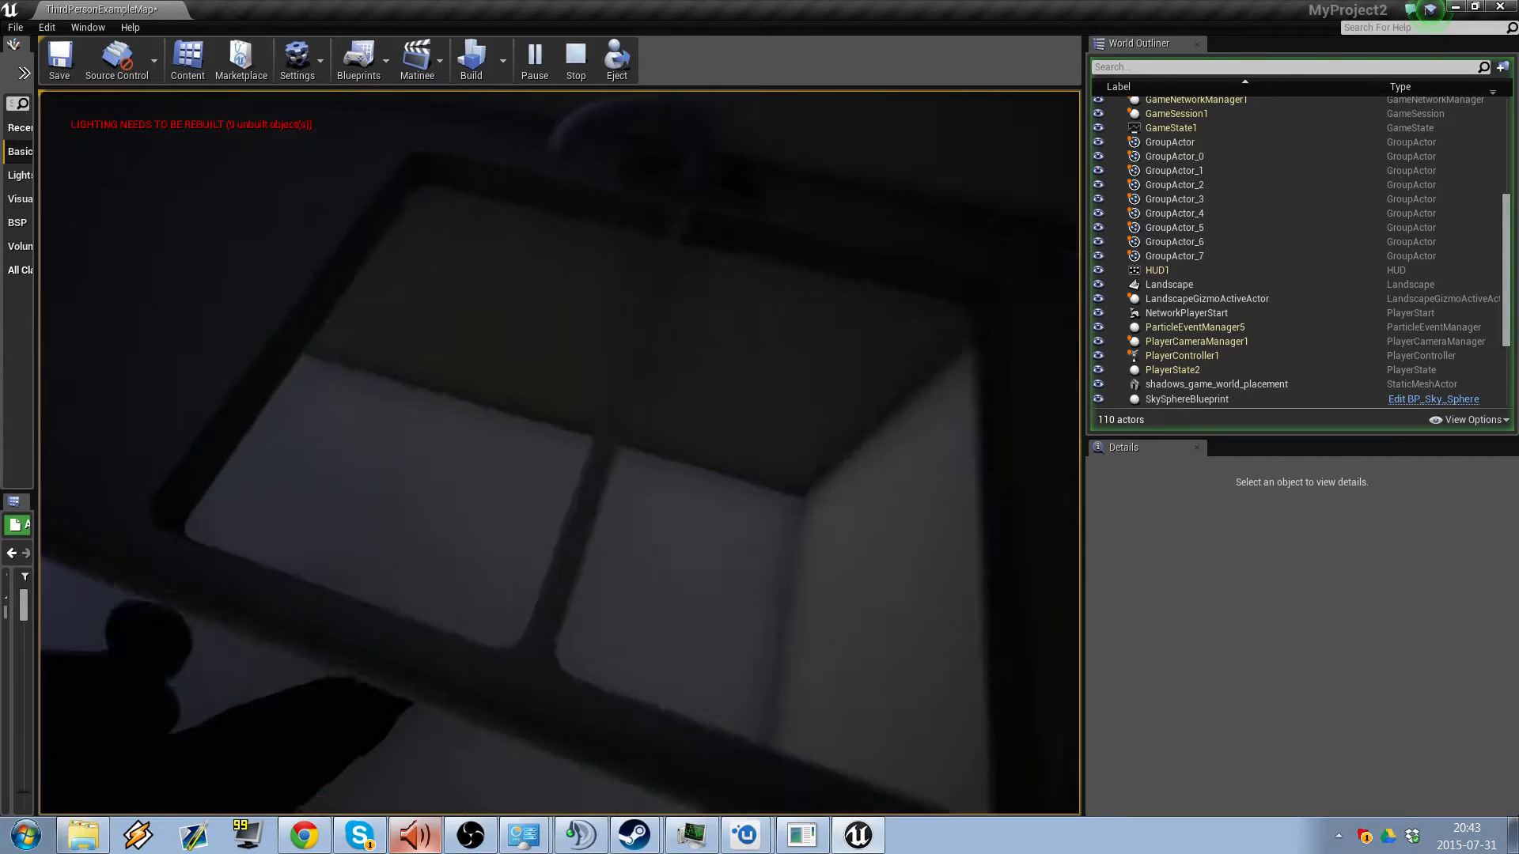
- Check the camera near the kitchen sink, spiral stairs and narrow interior walls, and end the play session
key(w)
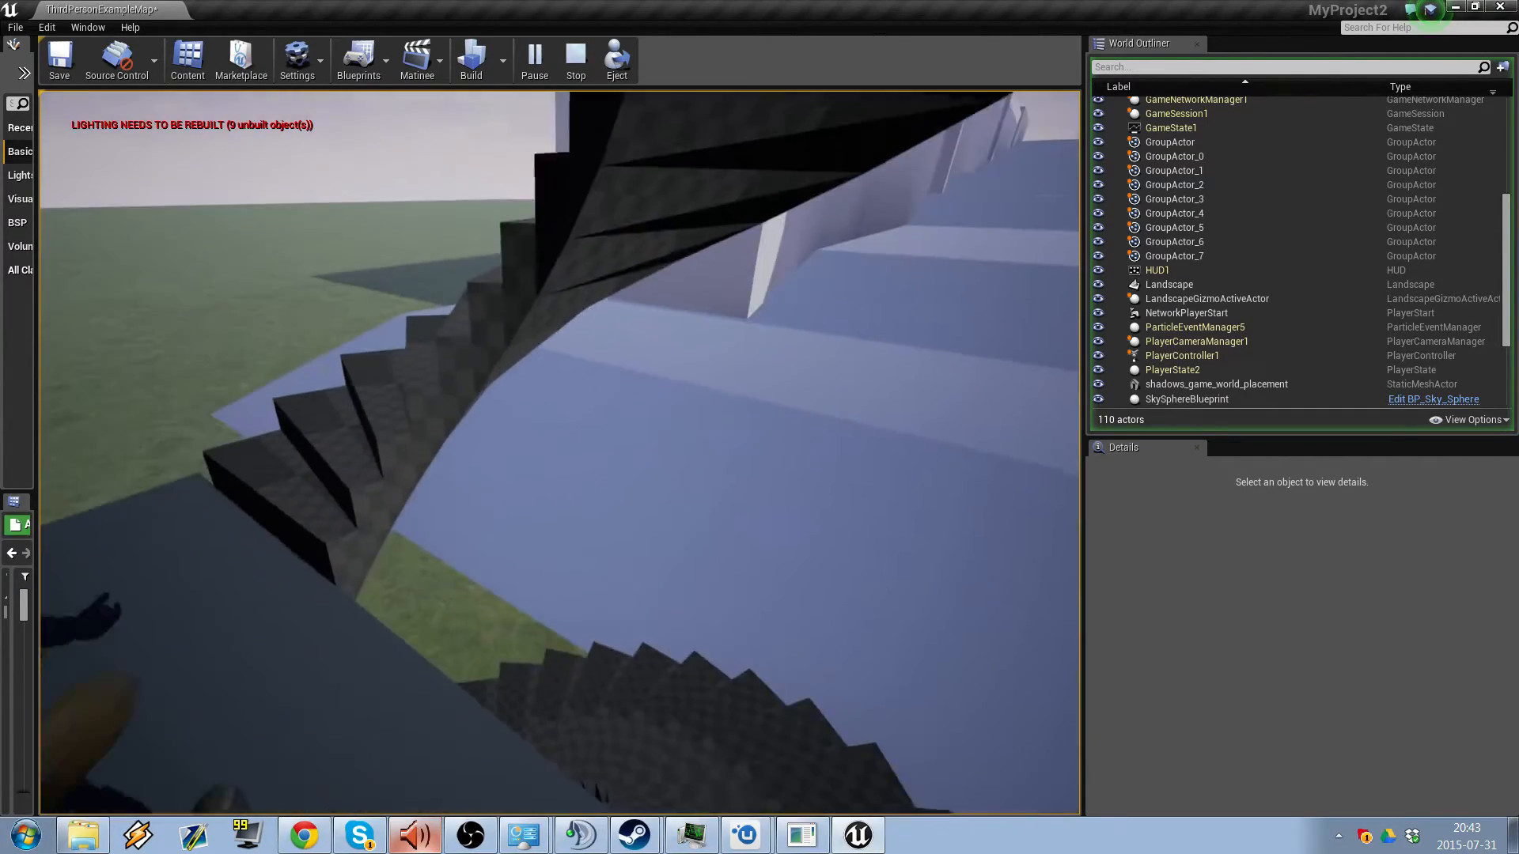
key(w)
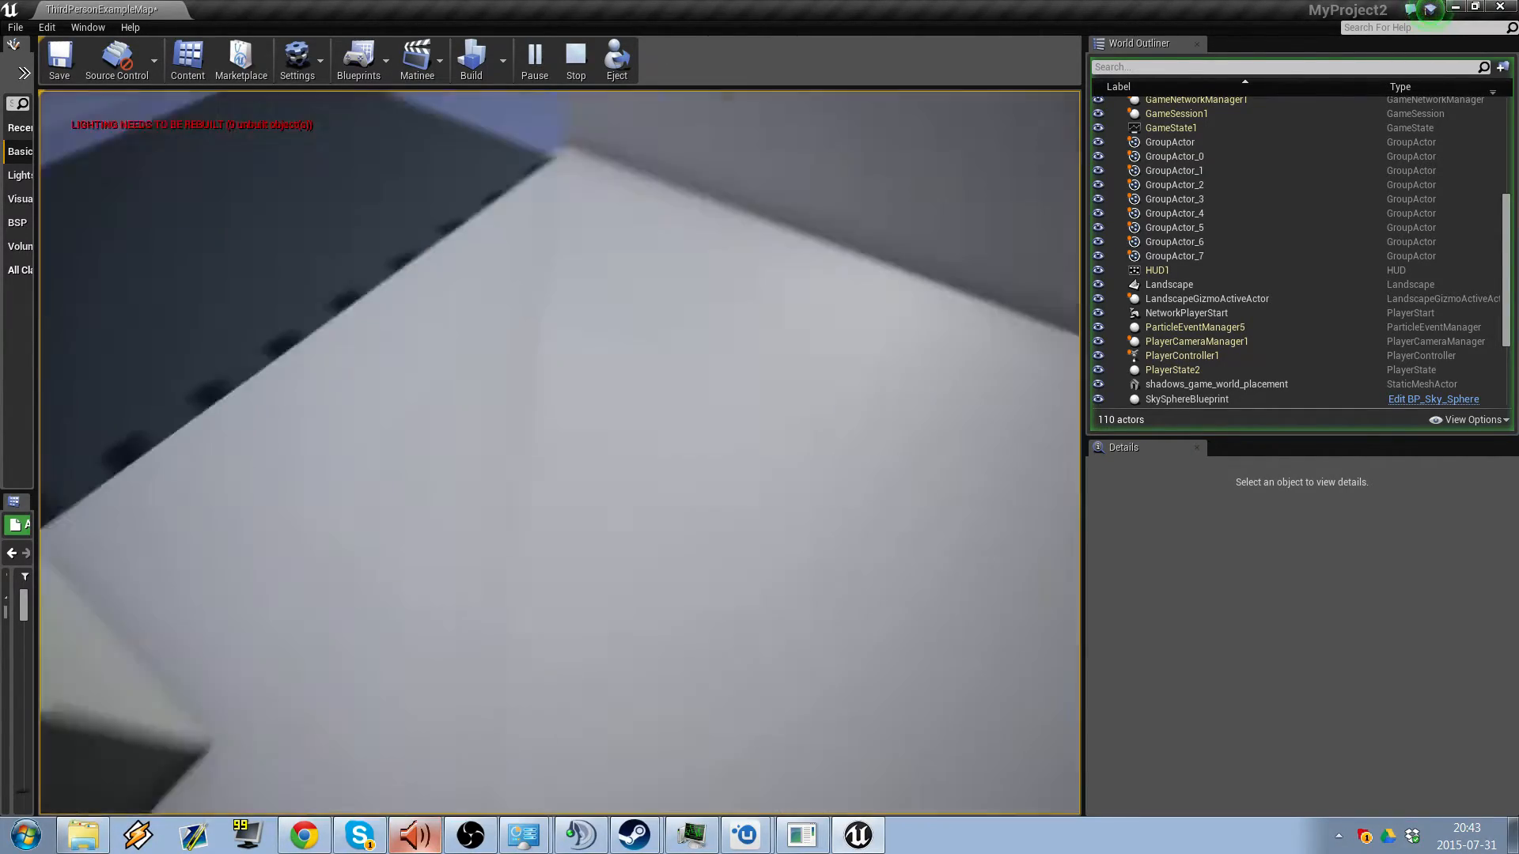
key(w)
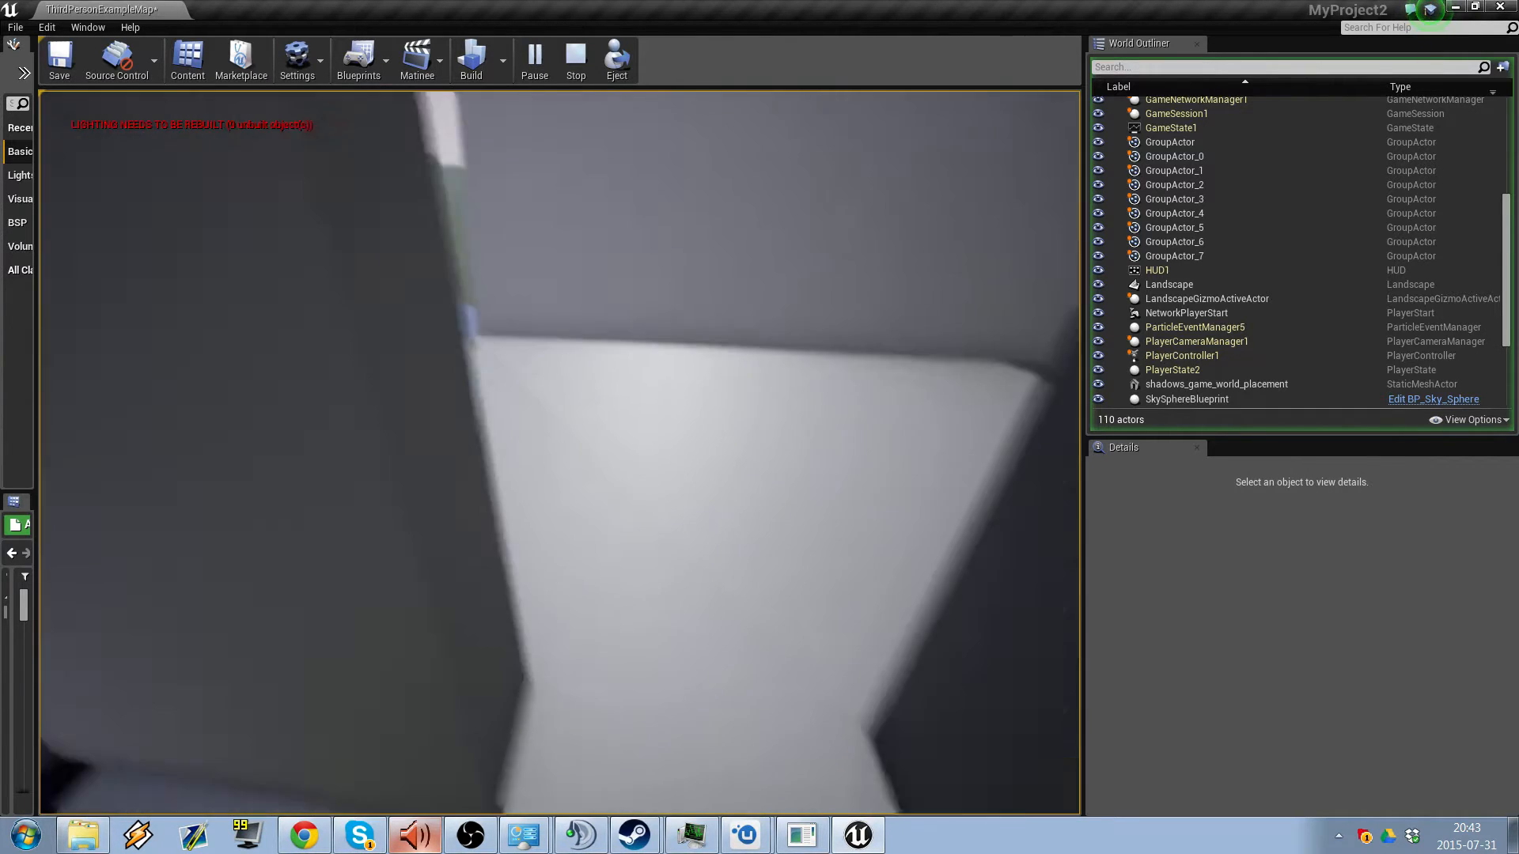
key(w)
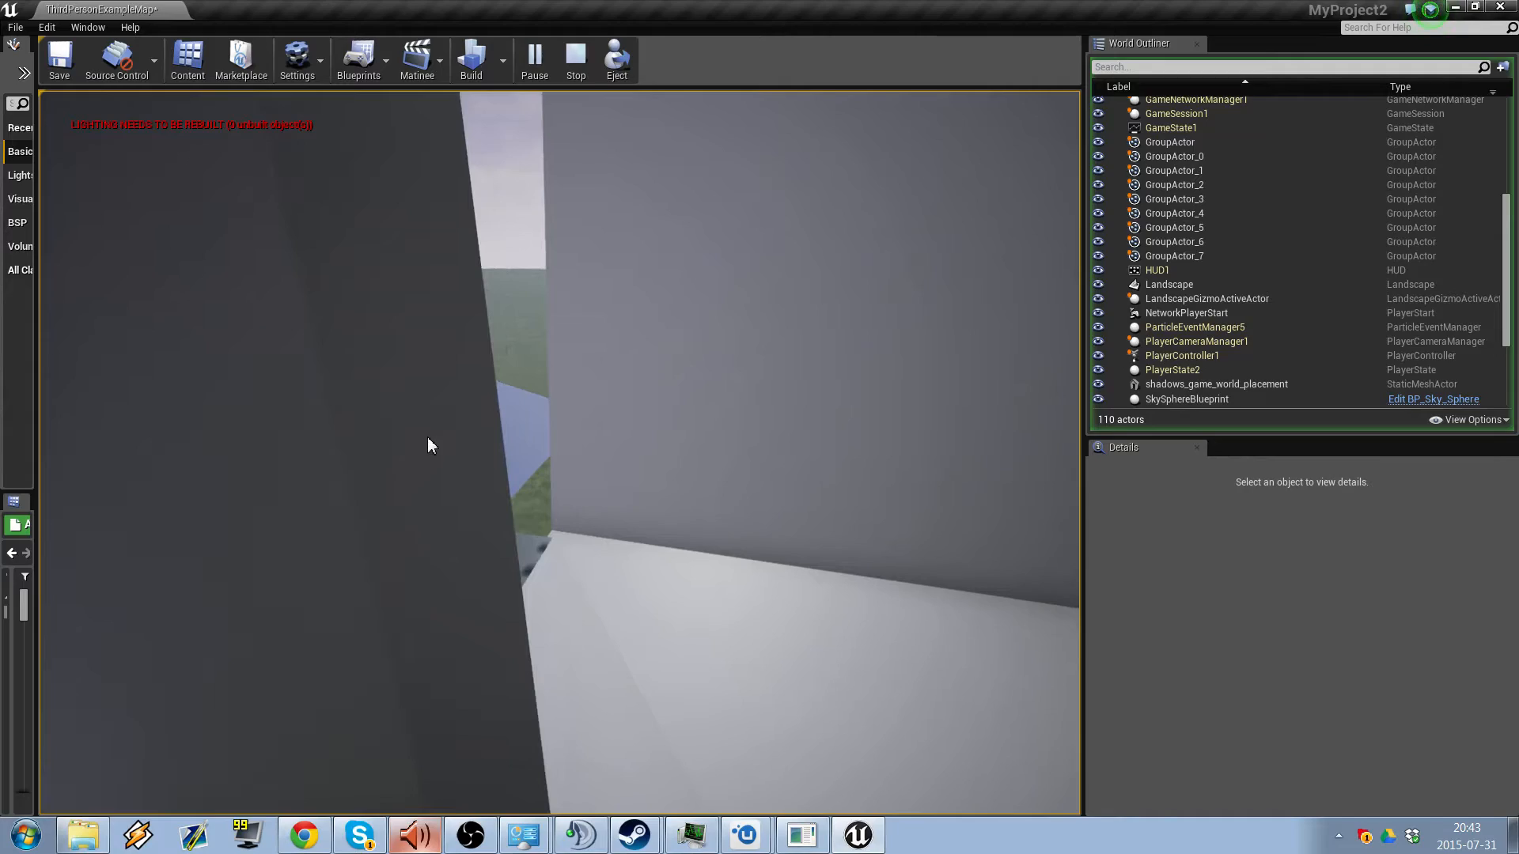
key(Escape)
- Examine the apartment building in the editor viewport, covering its open front, the top-floor apartment, the surrounding blocks and the character at ground level
right_drag(427, 438, 272, 557)
key(s)
key(d)
right_drag(519, 419, 532, 380)
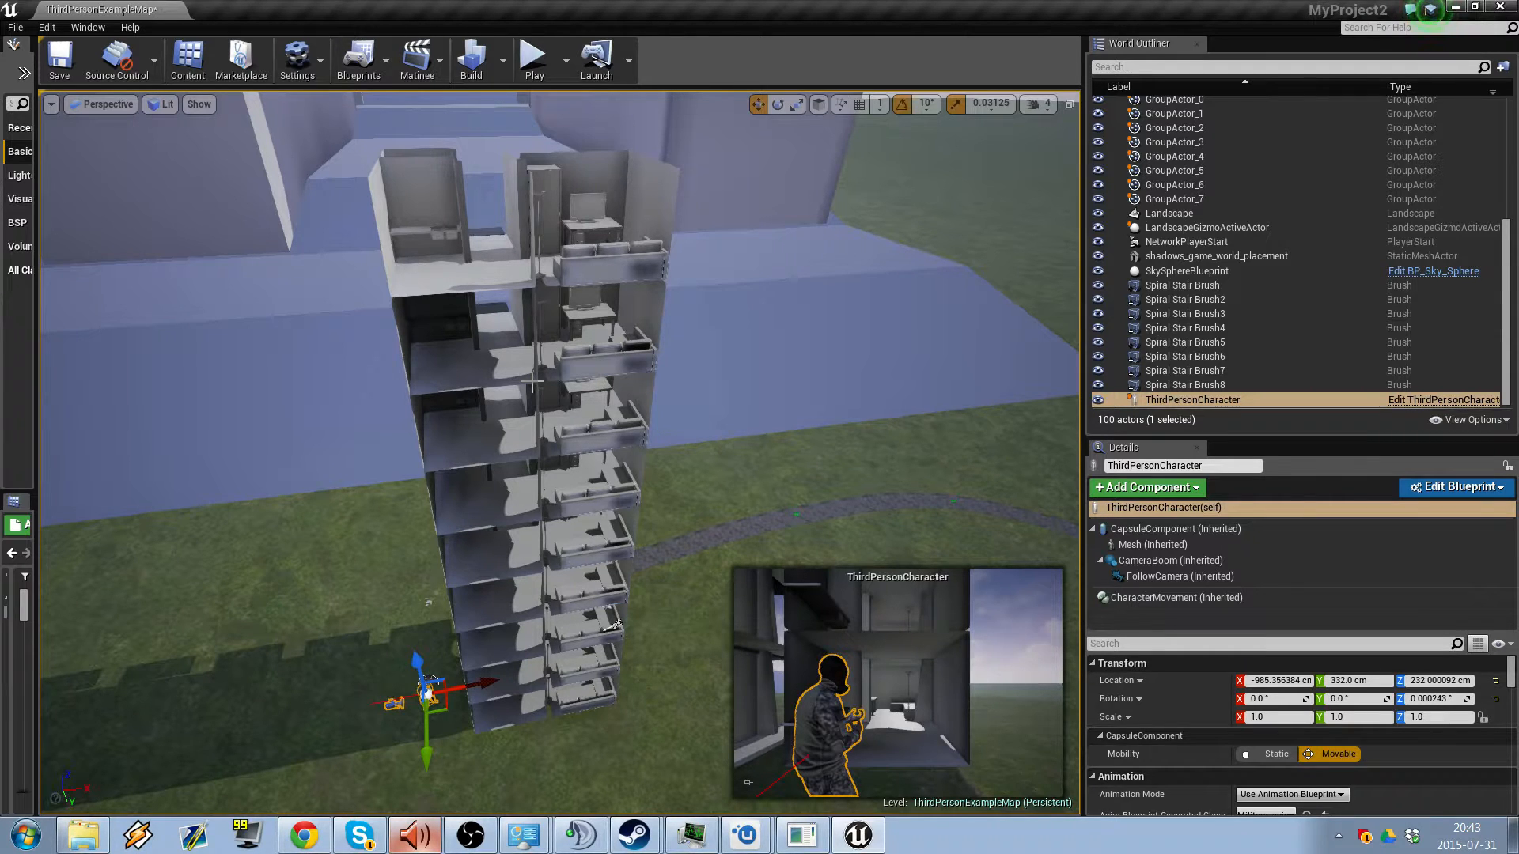
mouse_move(785, 411)
right_down()
mouse_move(790, 295)
mouse_move(783, 373)
mouse_move(799, 386)
right_up()
key(w)
key(s)
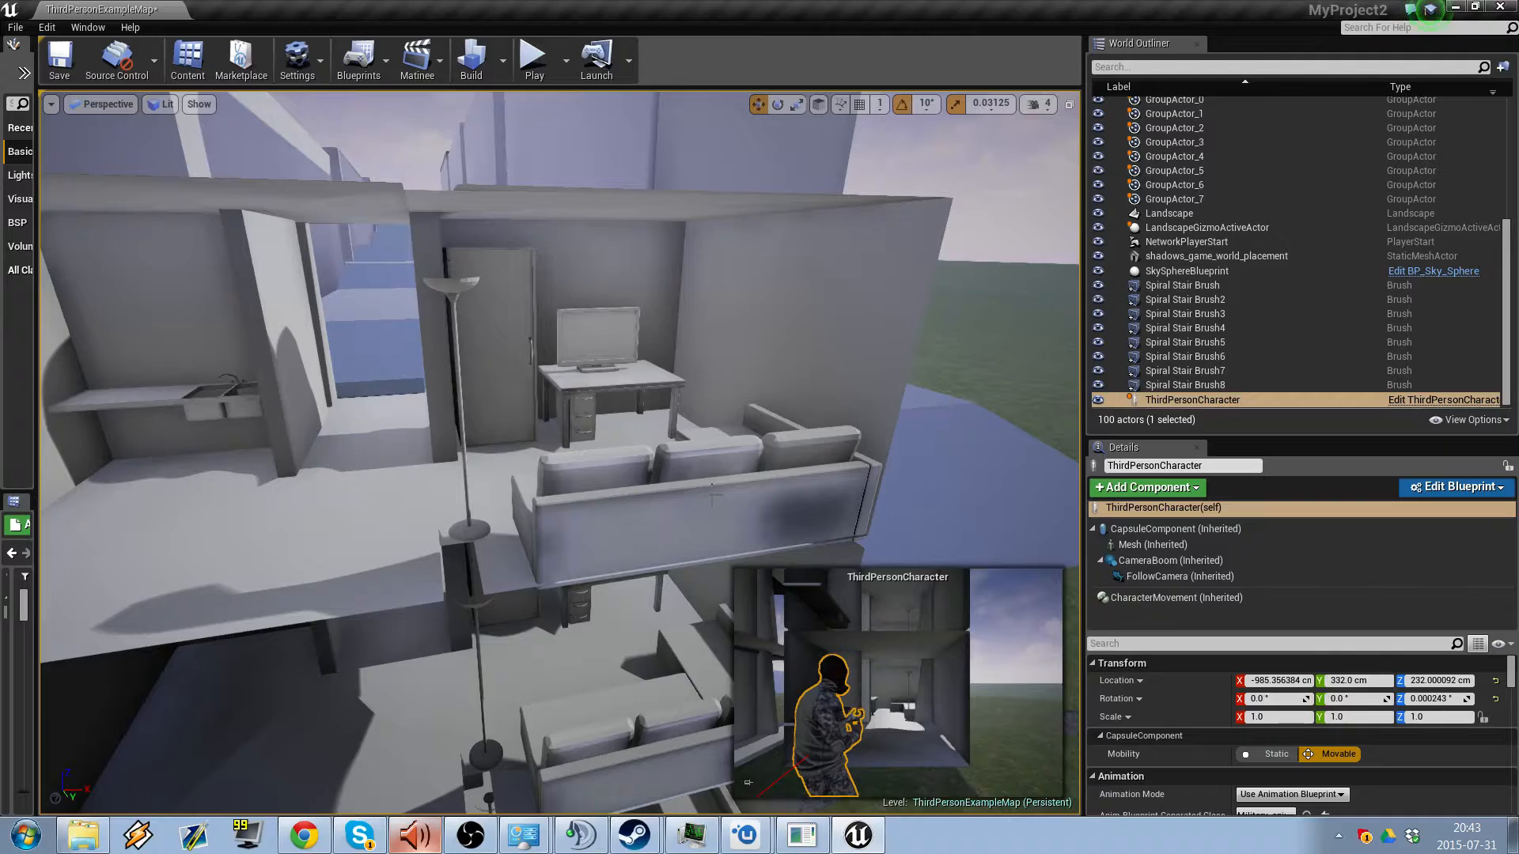
right_drag(606, 590, 341, 350)
key(w)
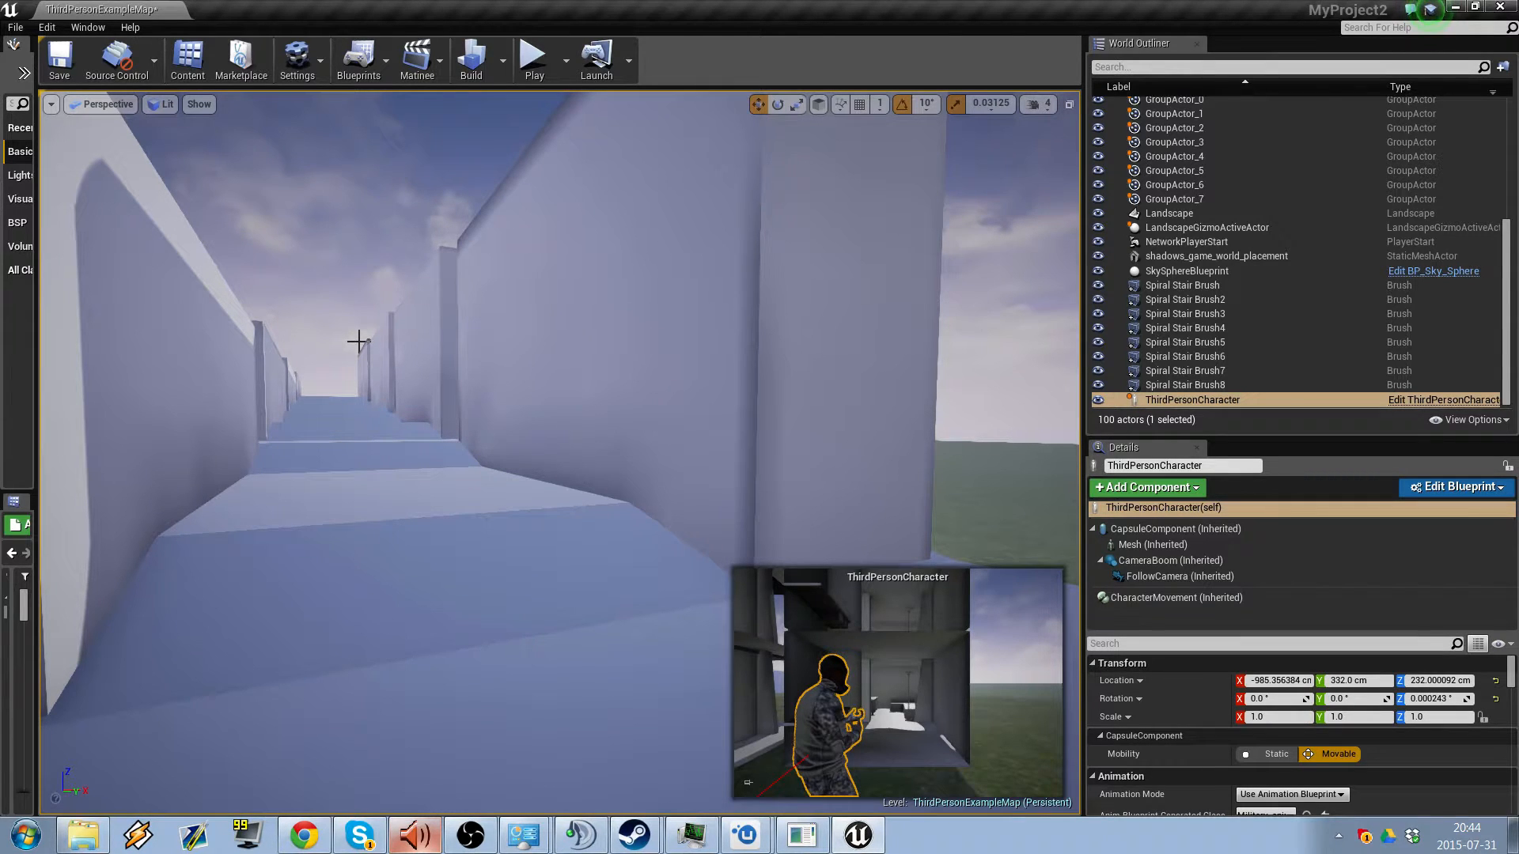
right_drag(420, 324, 735, 396)
key(w)
key(a)
key(s)
key(d)
key(w)
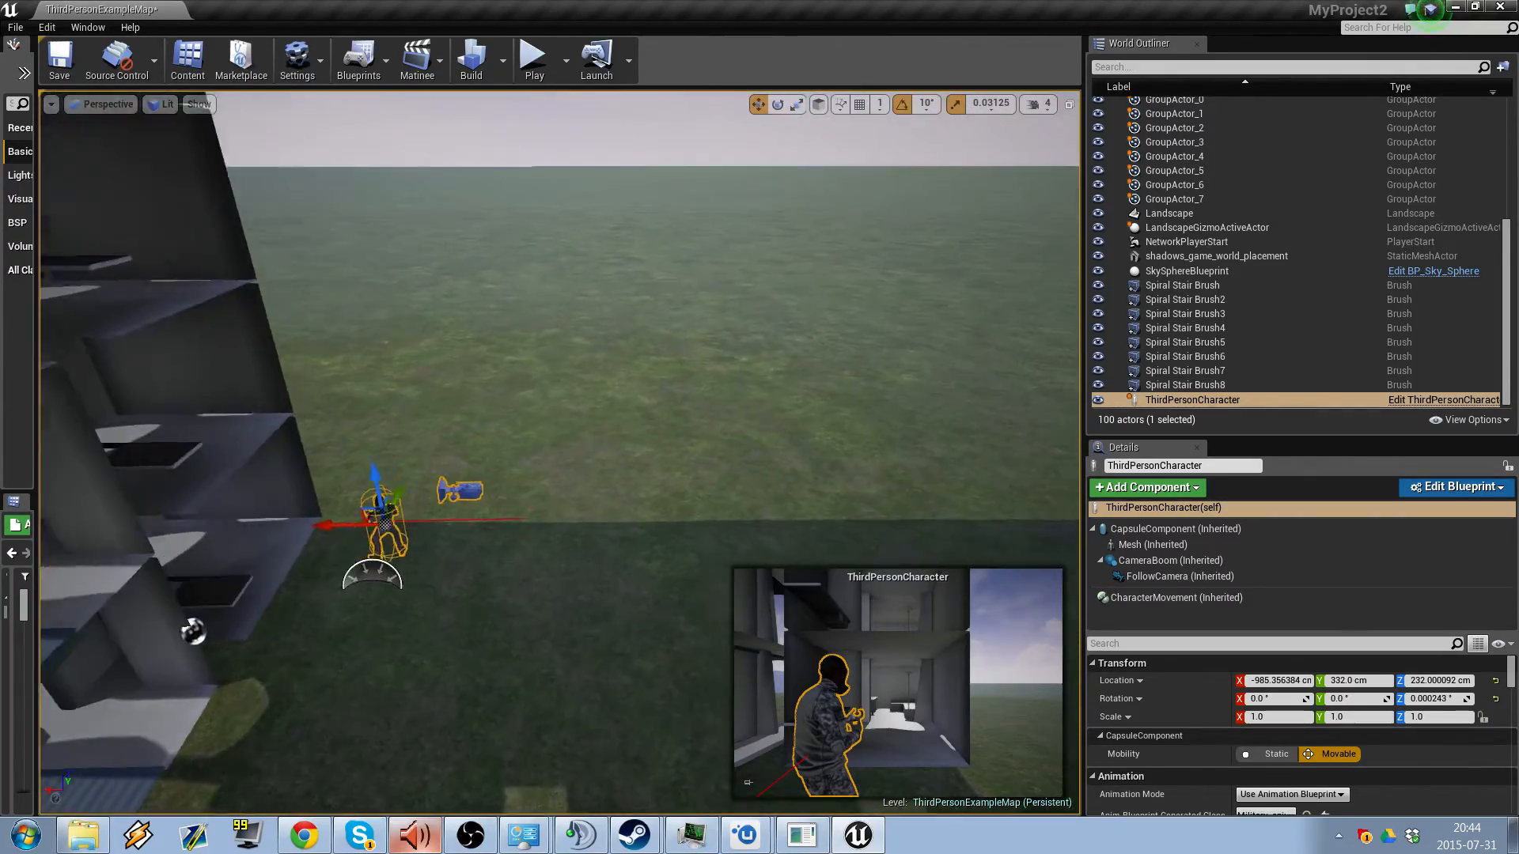
- Play-test the level again, running the character past the spiral stairs into the ground-floor apartment's living room
click(532, 59)
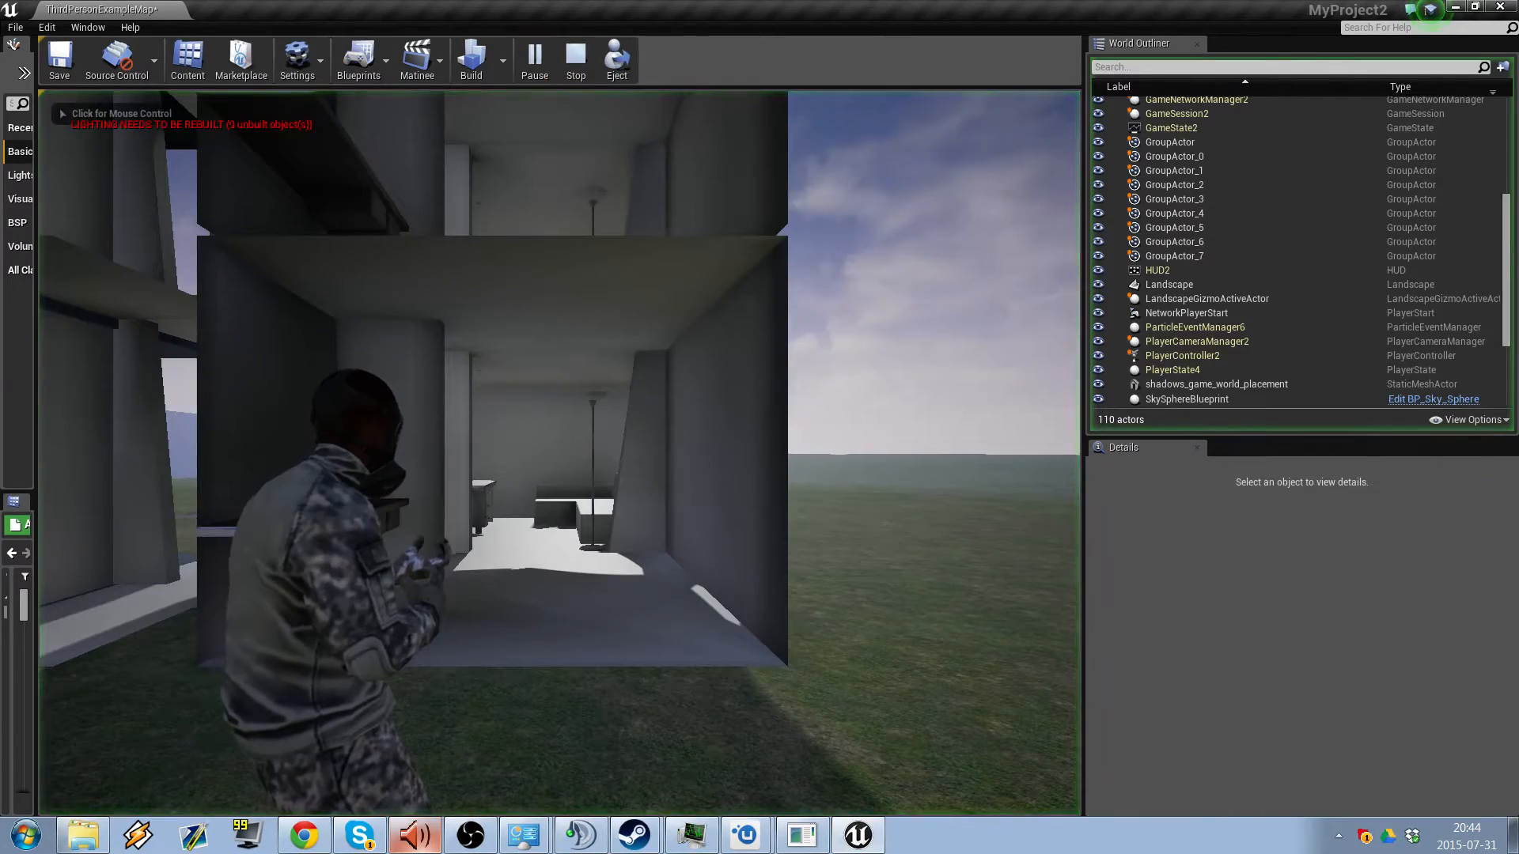
click(554, 356)
key(w)
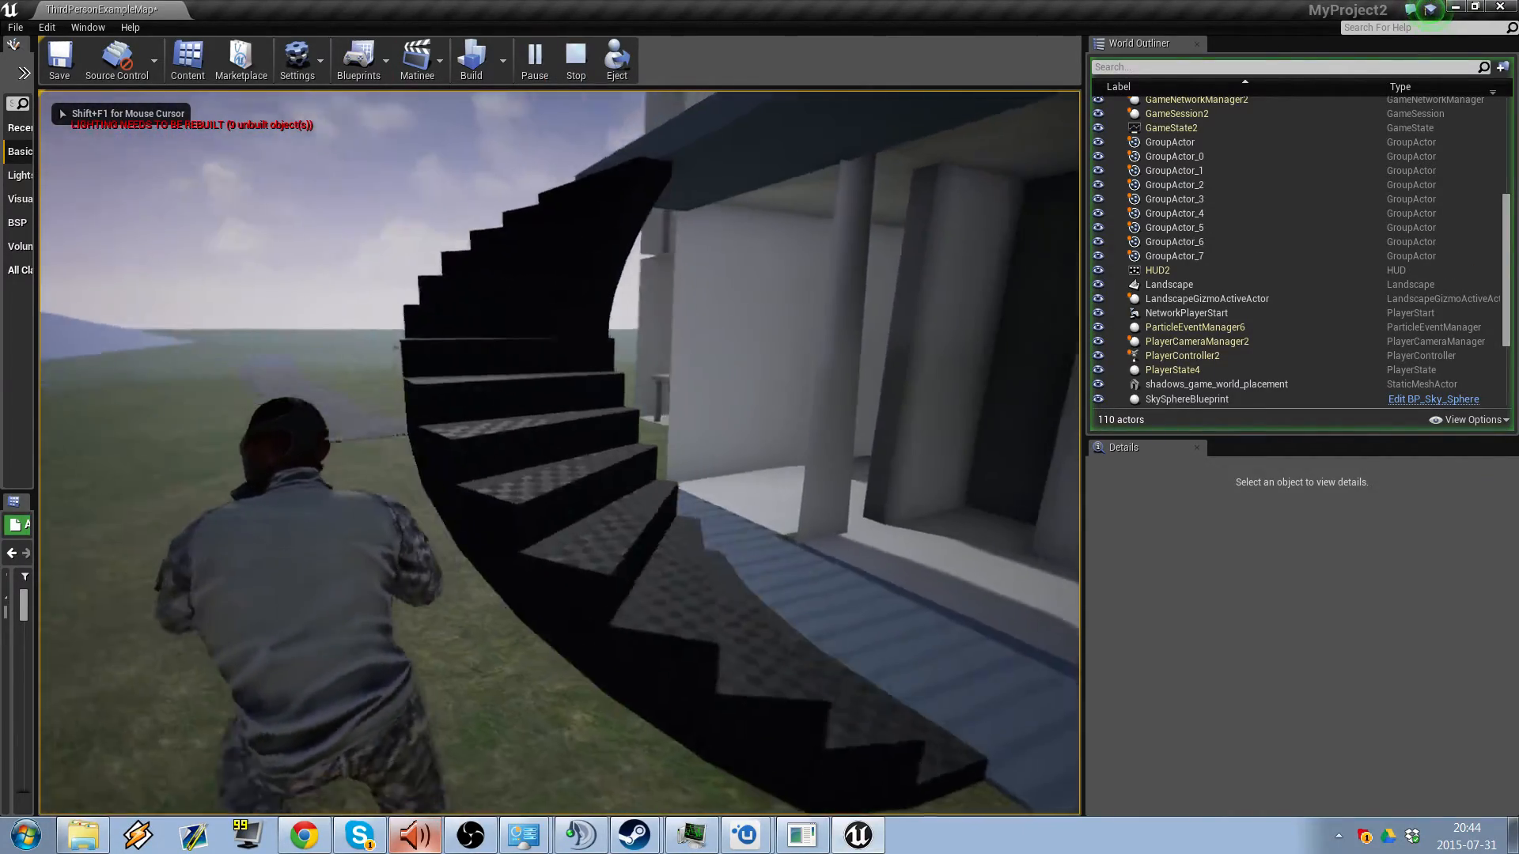
key(w)
key(w)
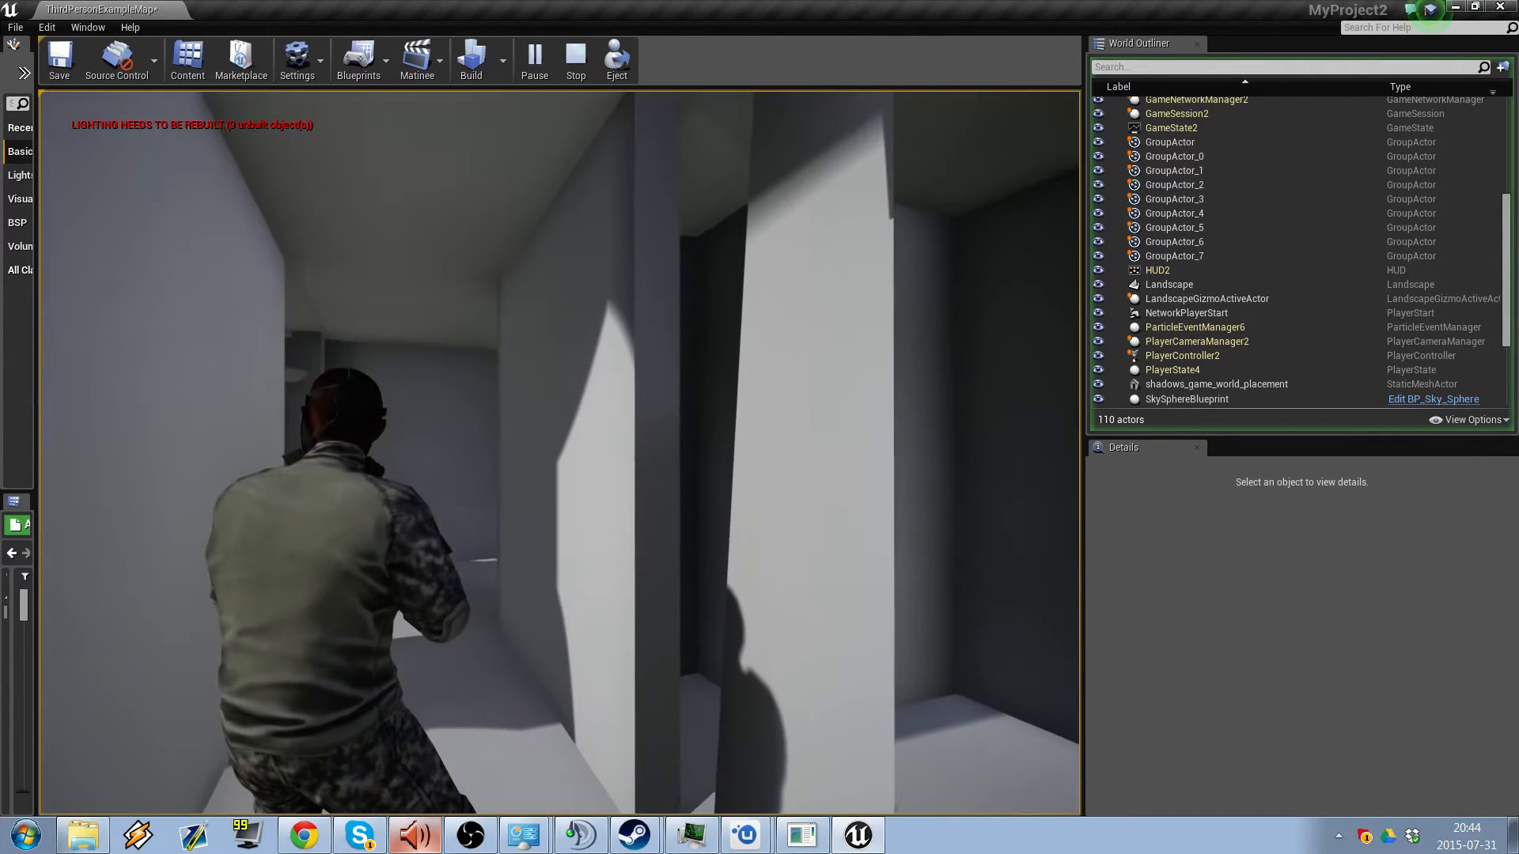
key(w)
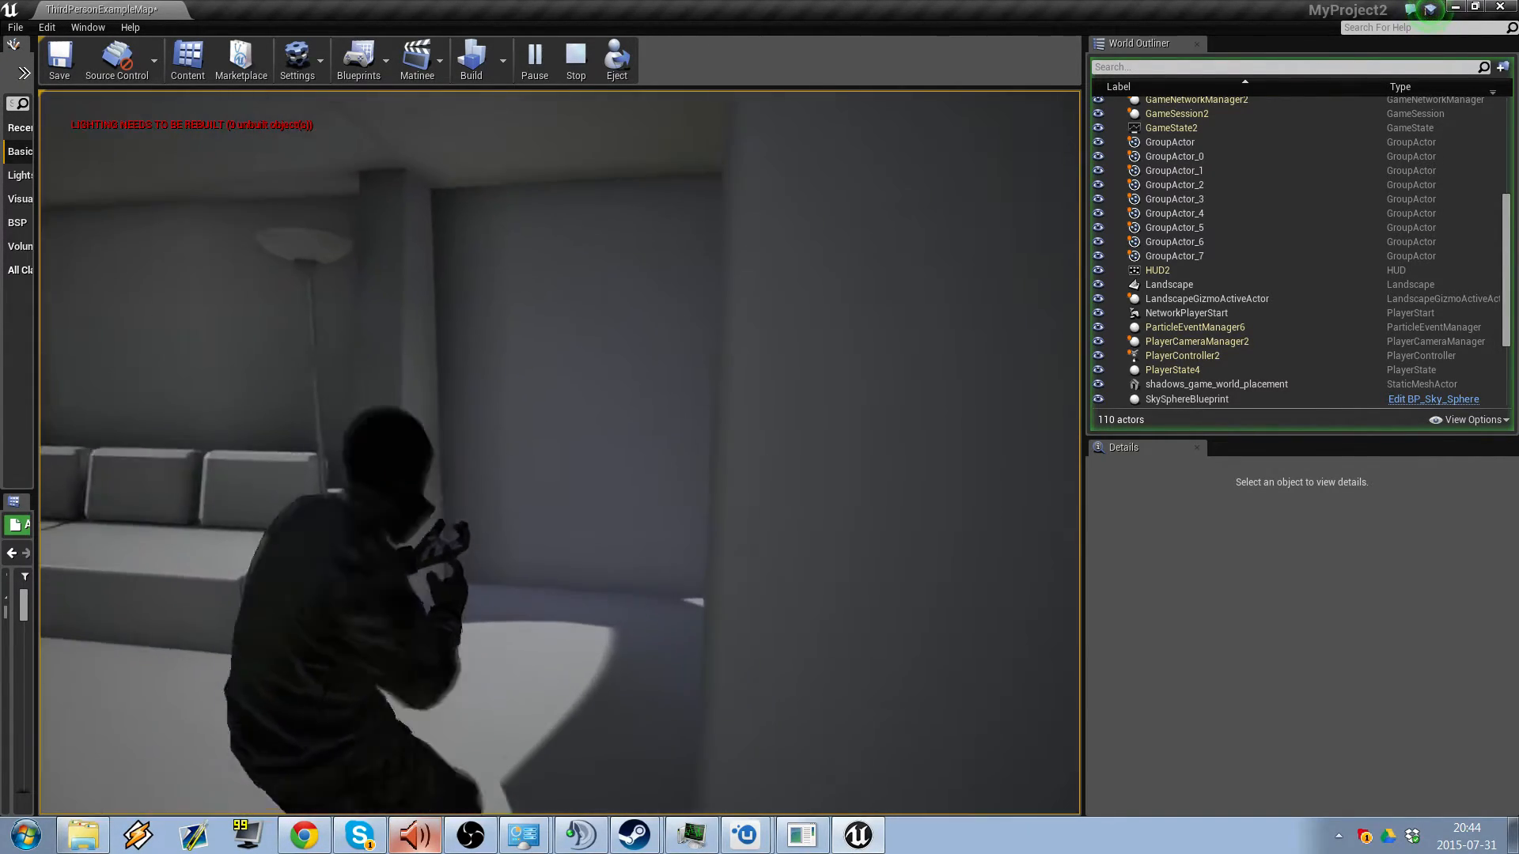
- Move the character around the furnished room, viewing the floor lamp, wardrobe, desk and monitor up close
key(w)
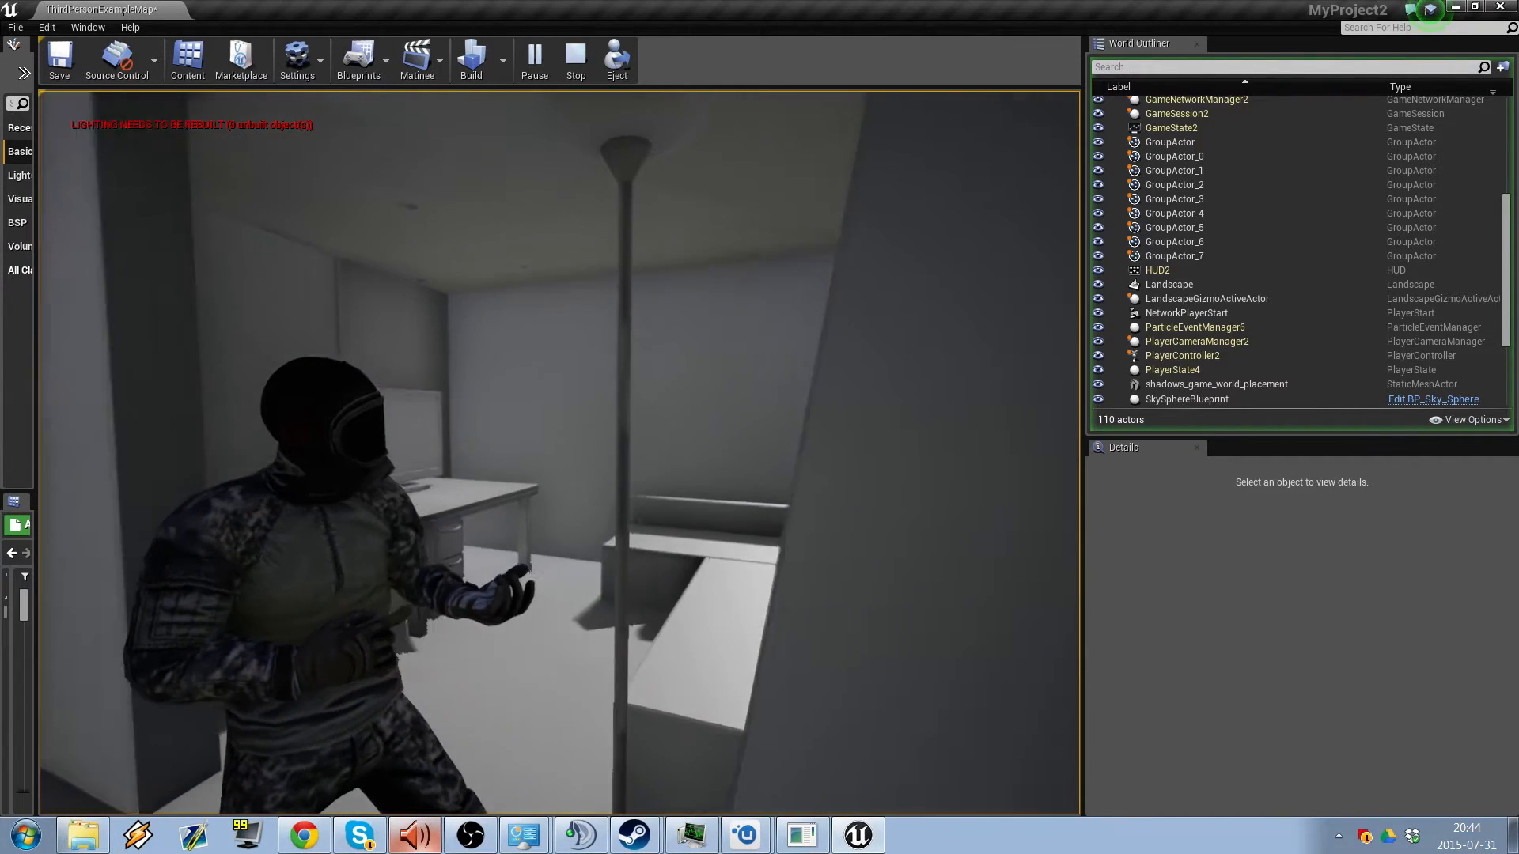
key(w)
key(w)
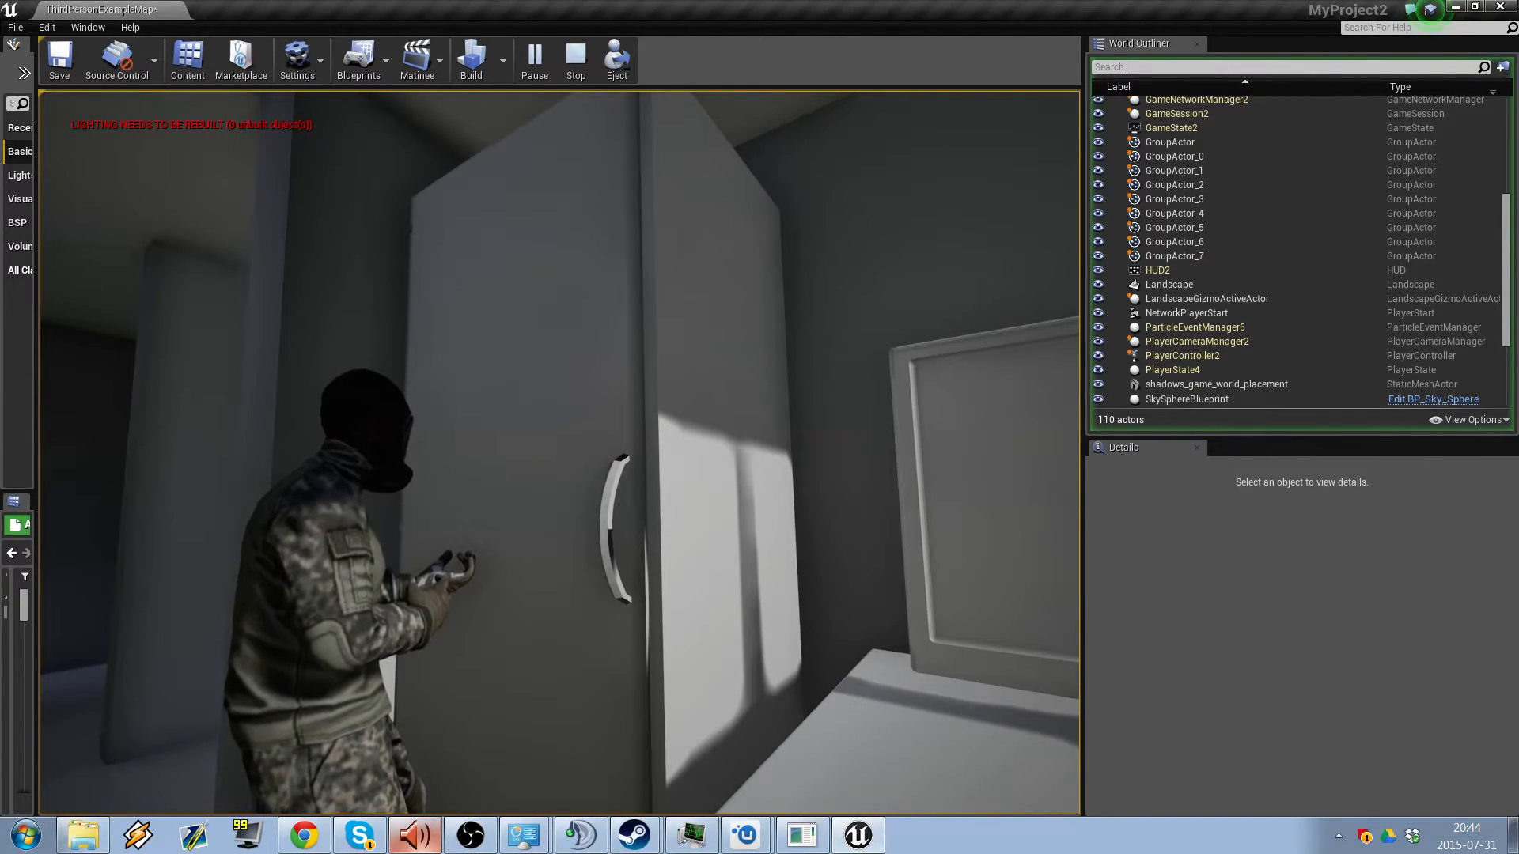
key(w)
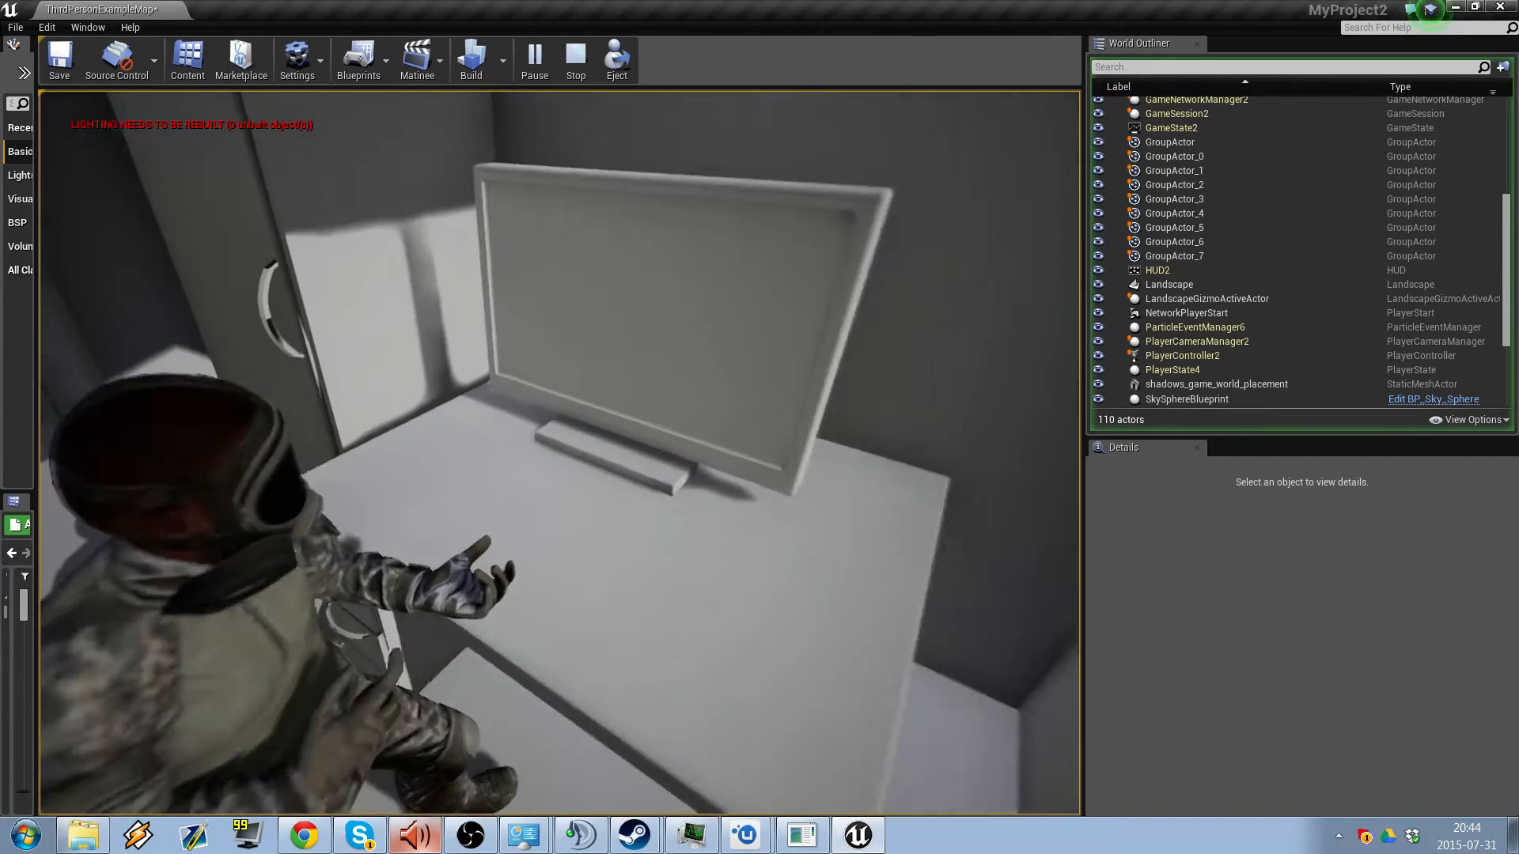
key(w)
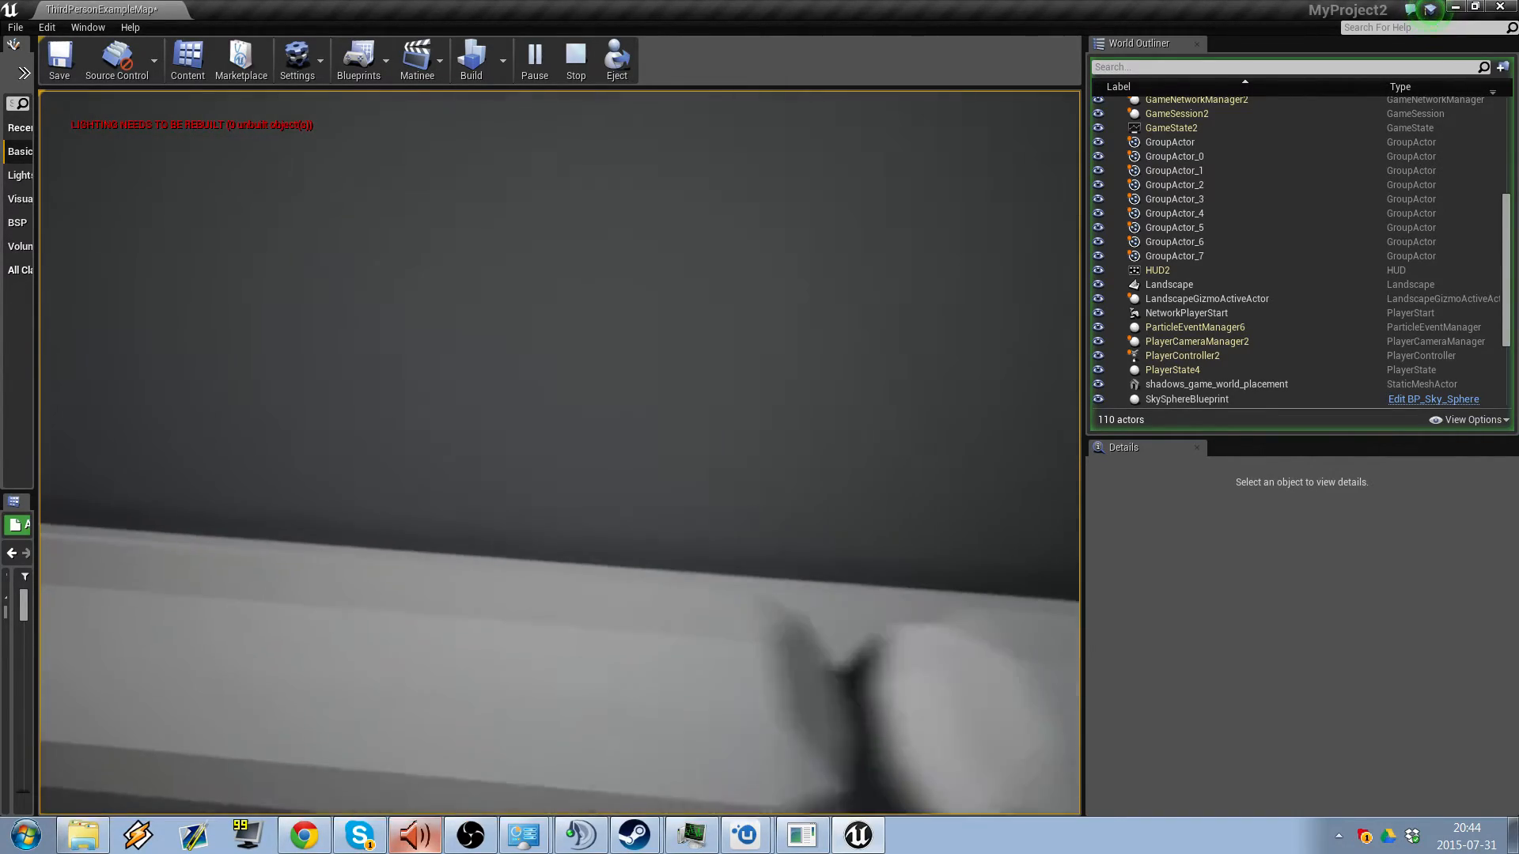
- Walk the character to the kitchen sink and back out of the apartment towards the spiral stairs
key(w)
key(w)
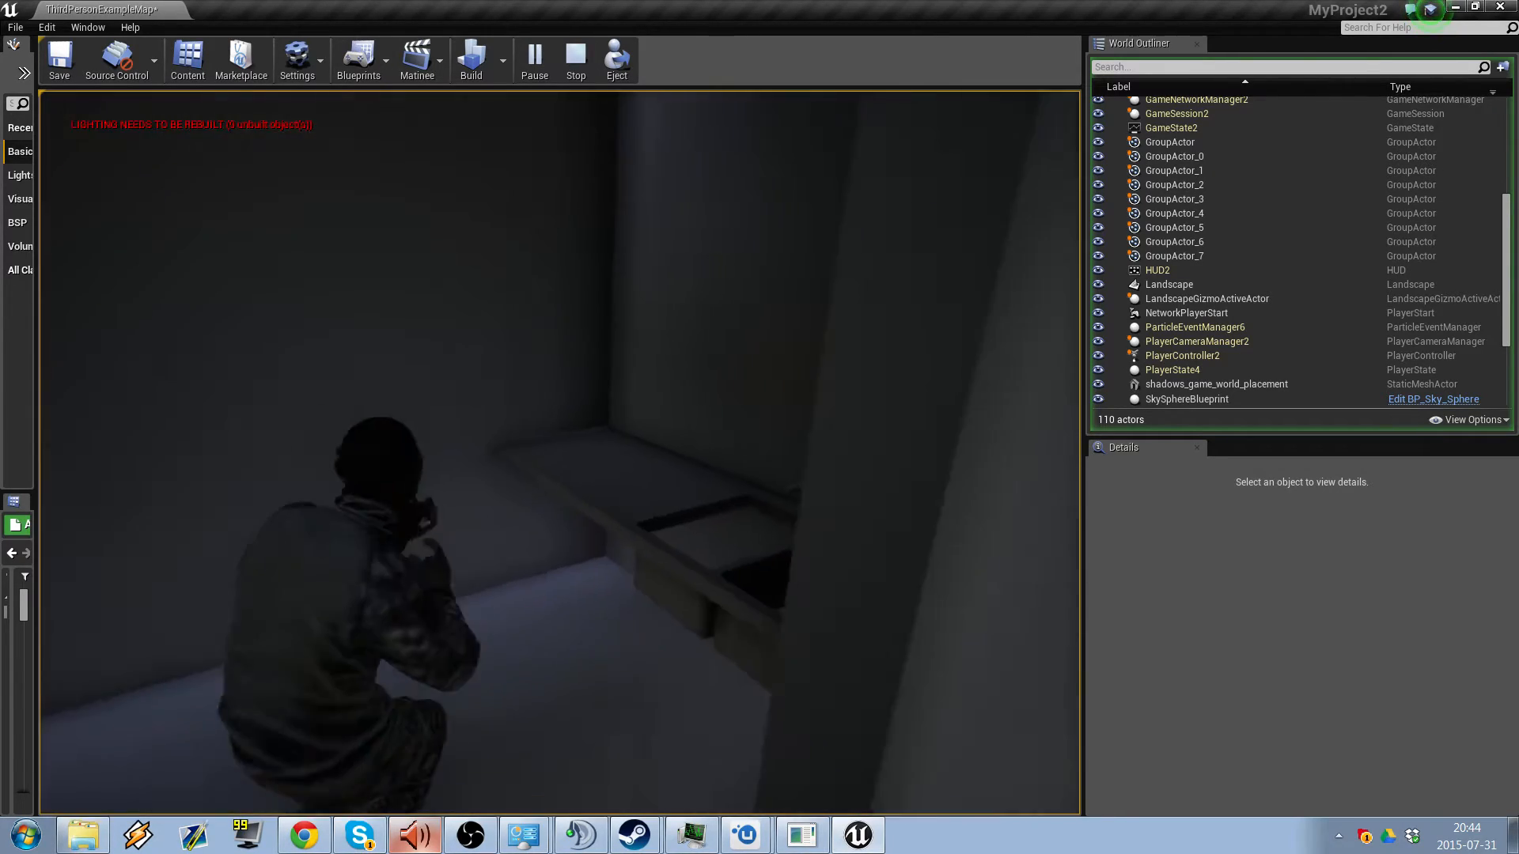
key(w)
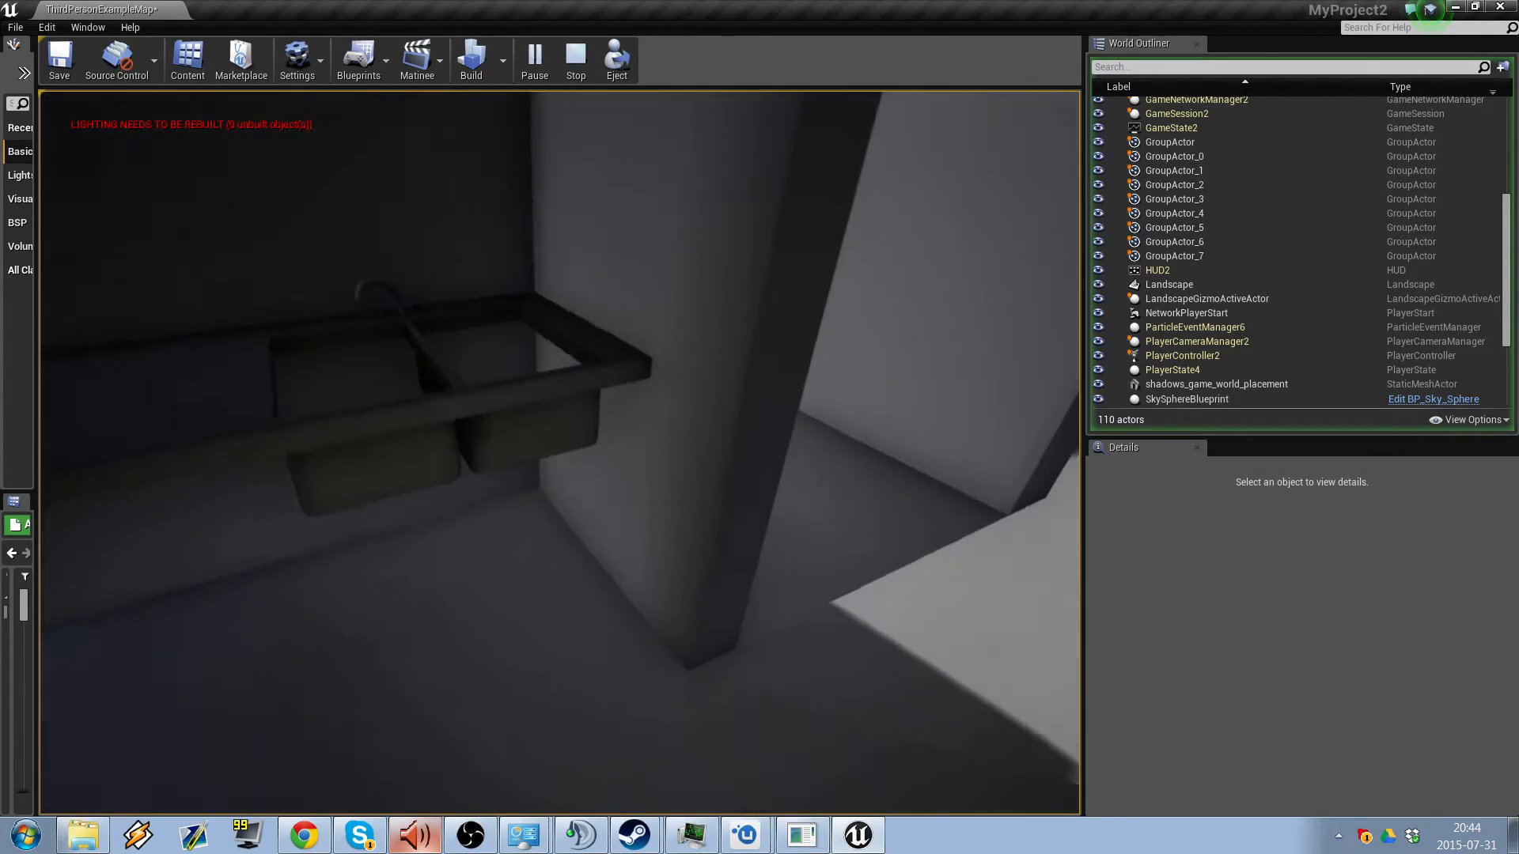
key(w)
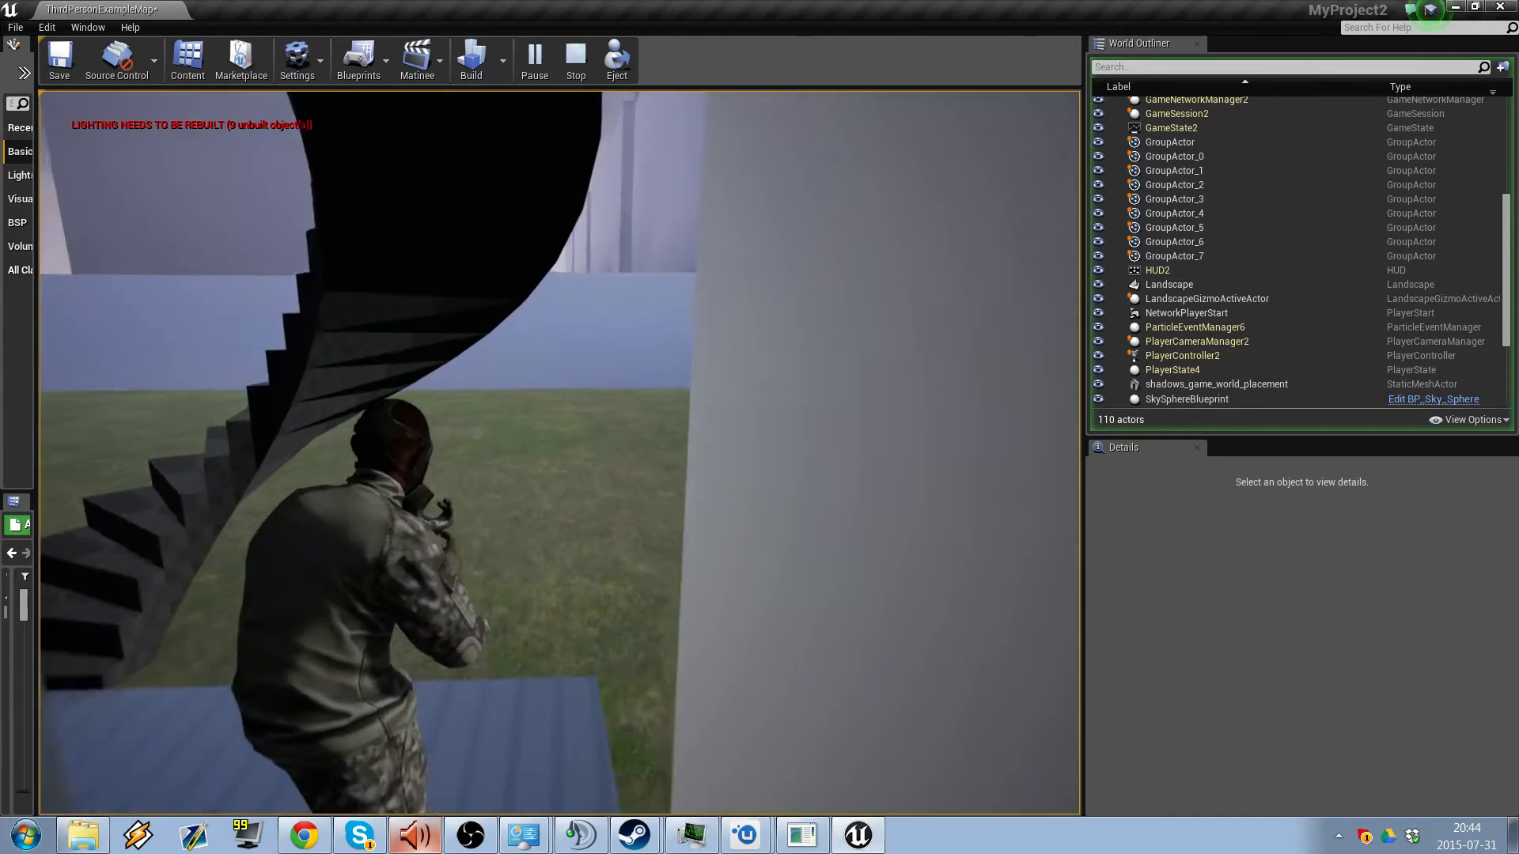
- Run the character out past the spiral stairs onto the open grass near the stone path and end the play test
key(w)
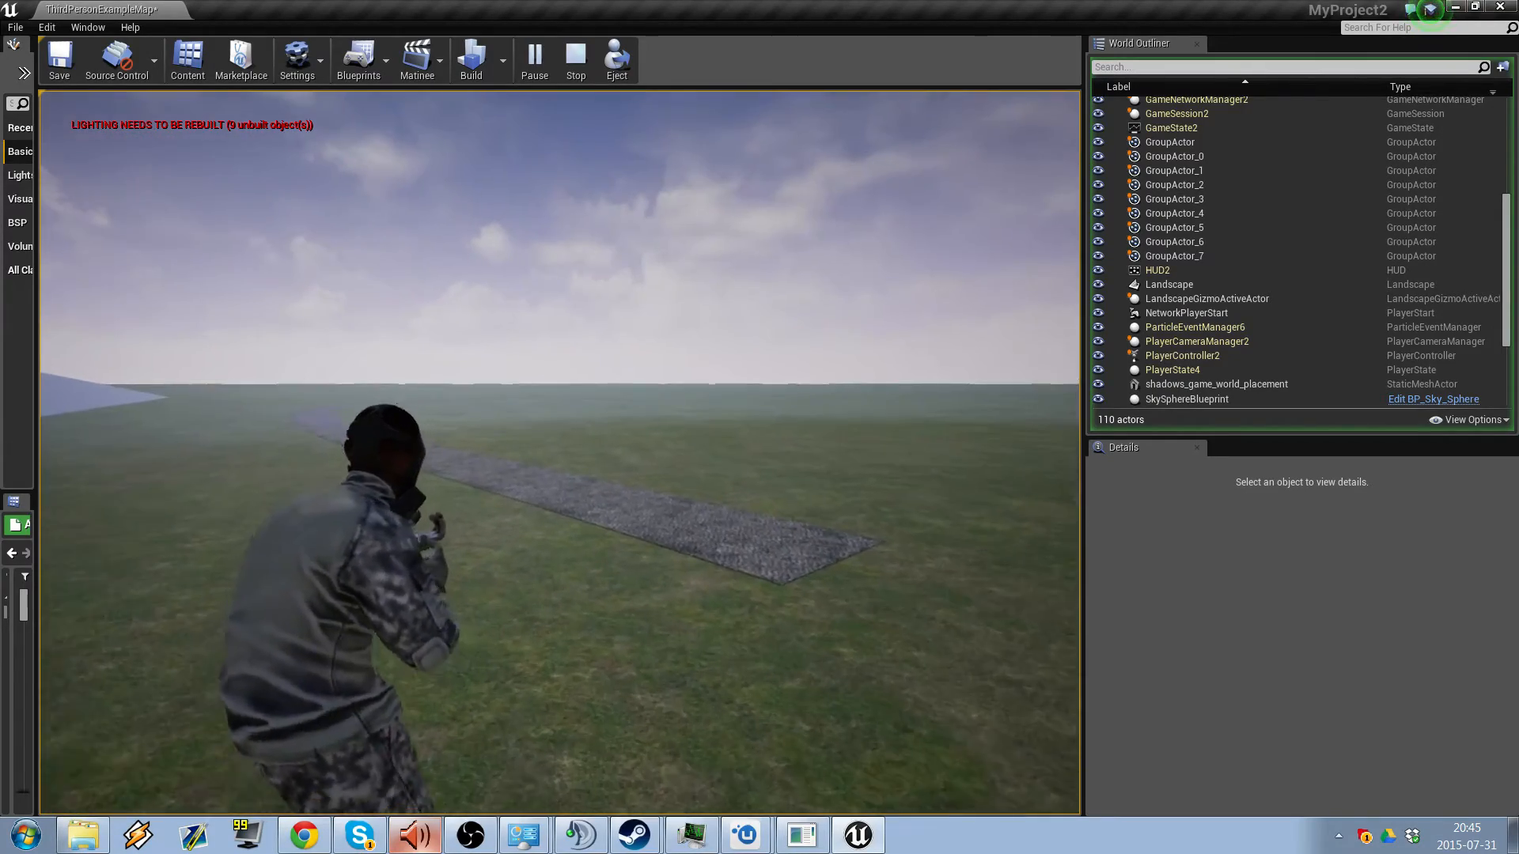
key(Escape)
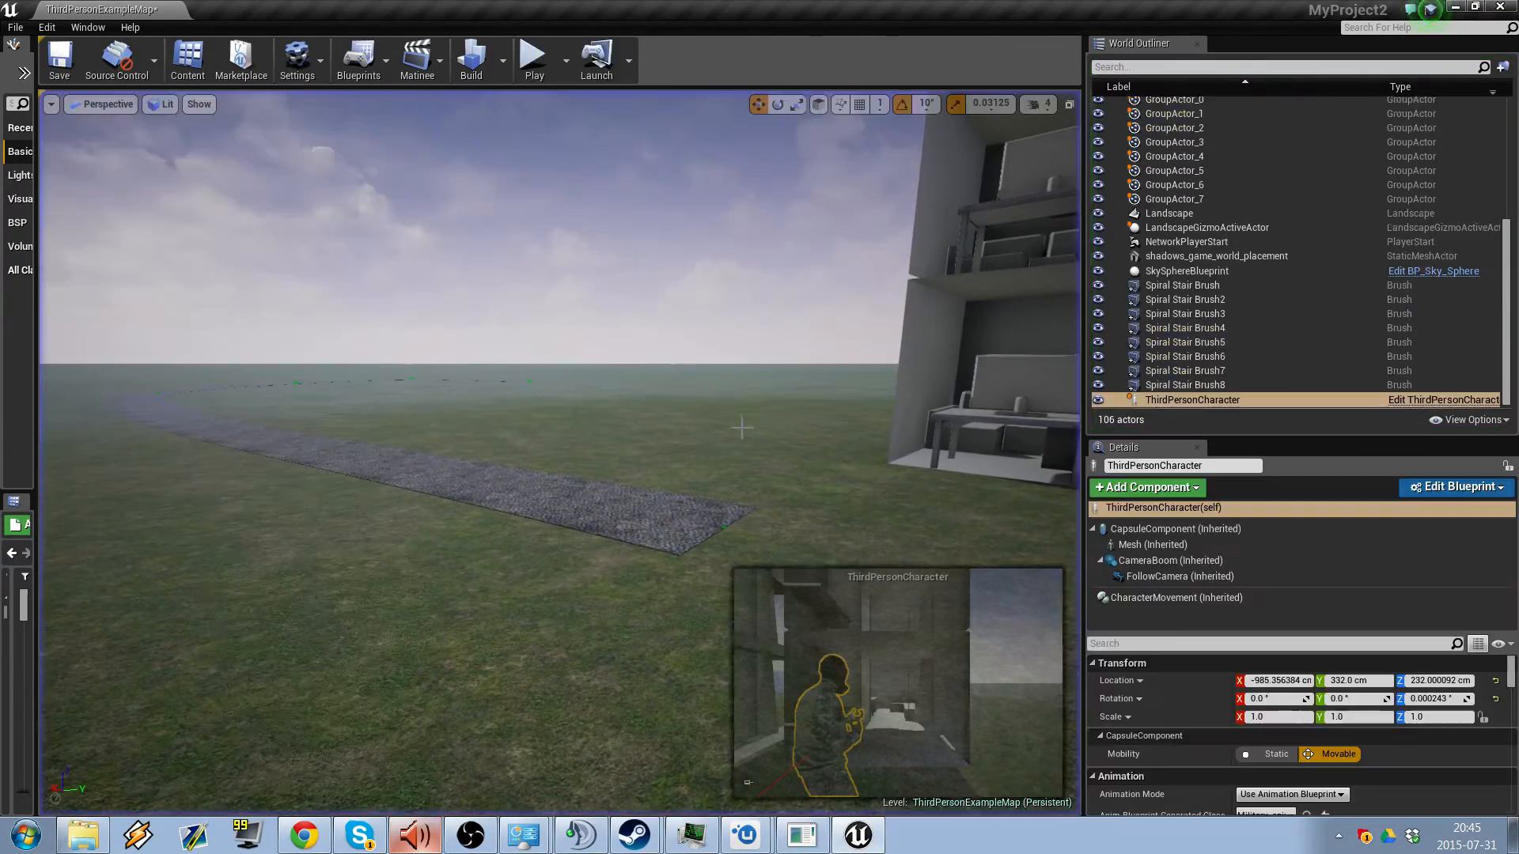
- Widen the collapsed Modes and Content Browser area slightly, leaving most of the width to the viewport
drag(41, 341, 421, 301)
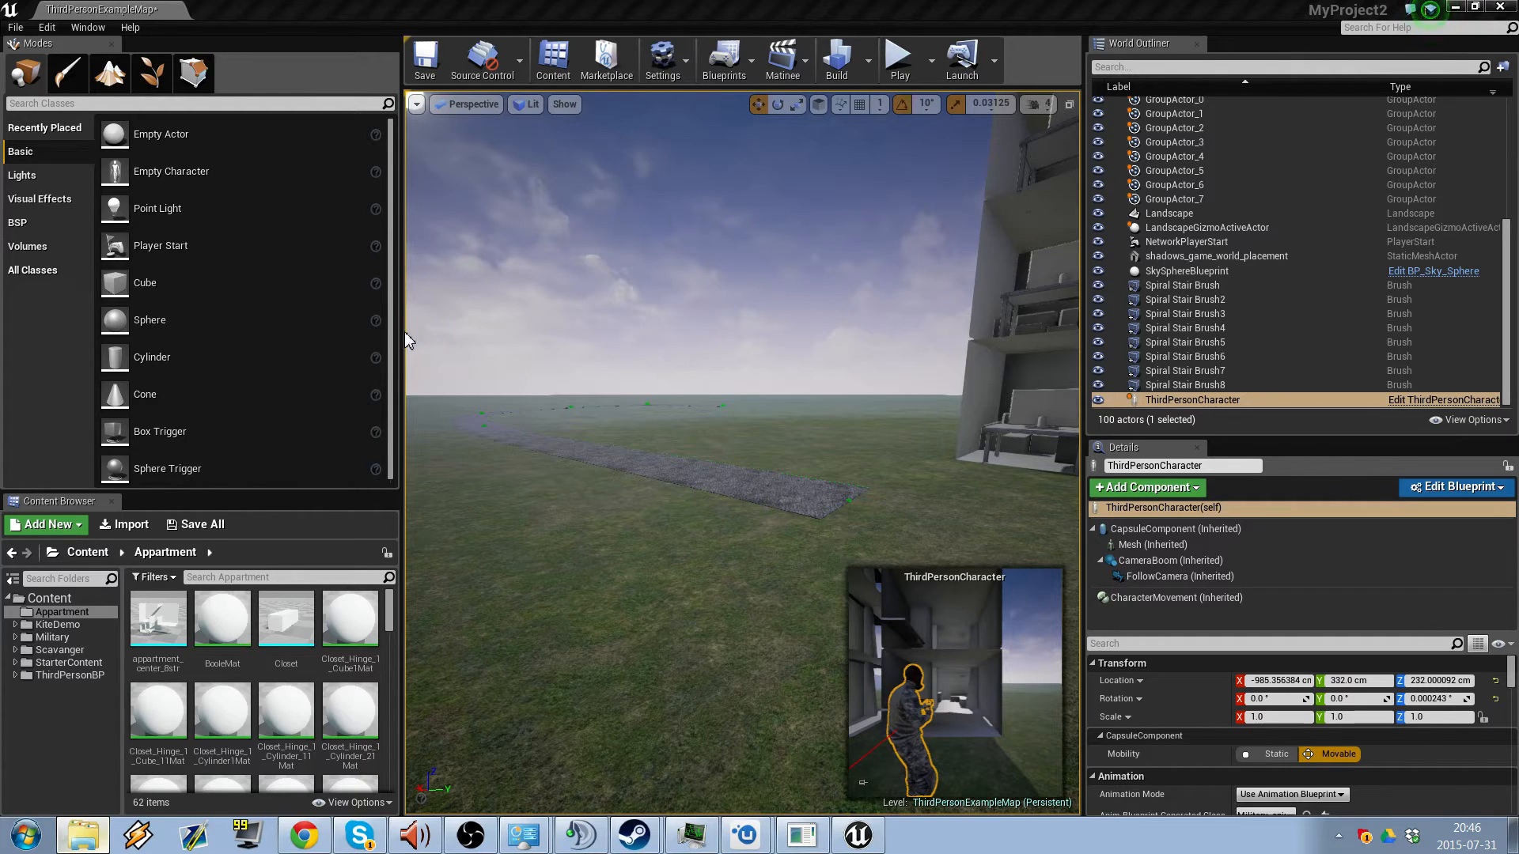
drag(404, 333, 140, 332)
- Inspect the building's spiral staircase from below and up close, selecting Spiral Stair Brush2 and the lowest Spiral Stair Brush to view their settings
right_drag(604, 315, 704, 225)
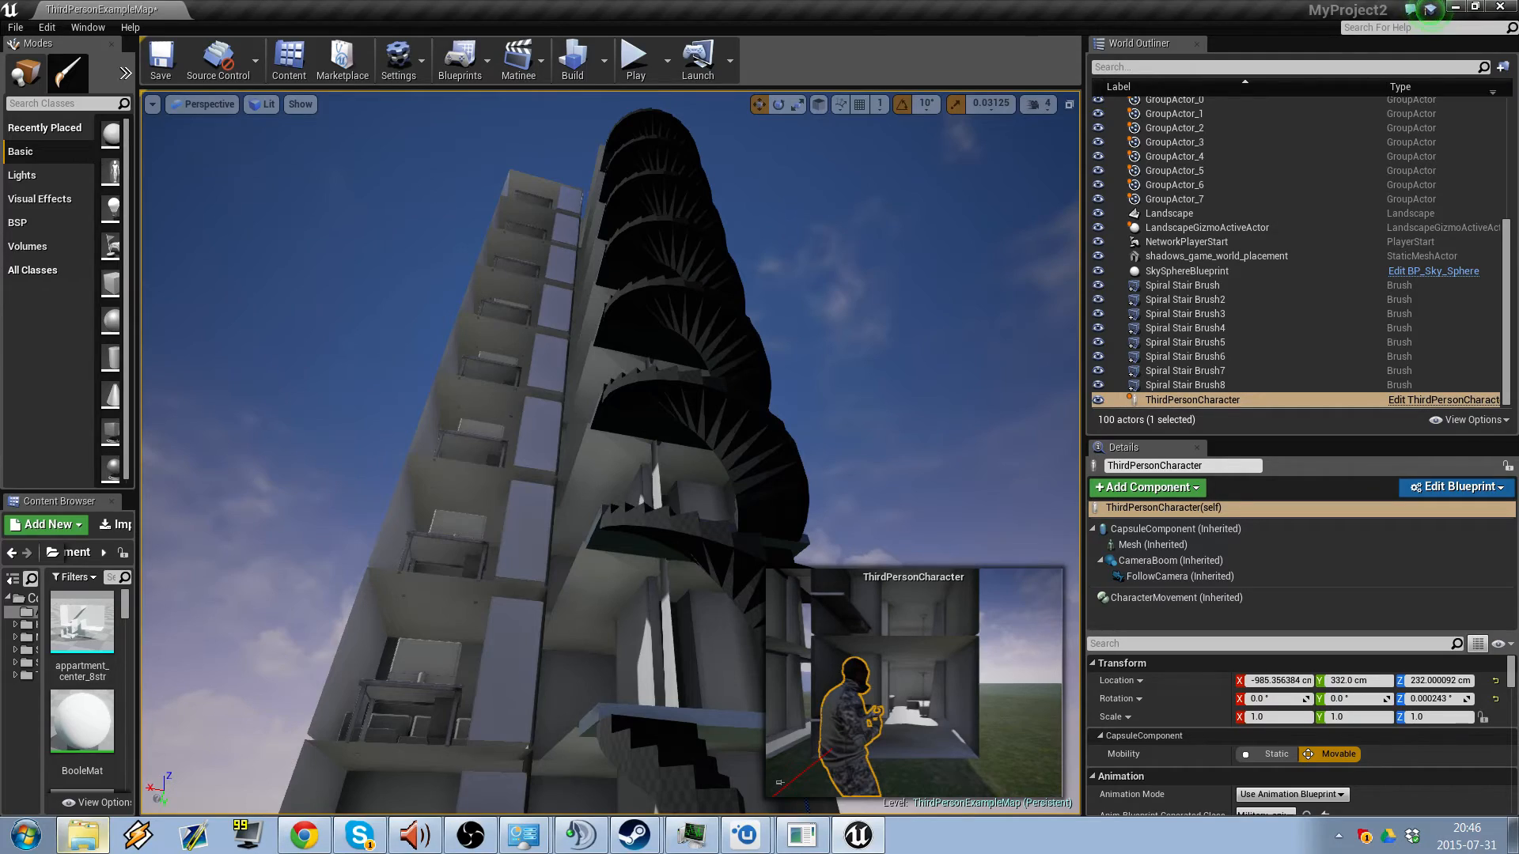
right_drag(704, 226, 696, 457)
key(w)
key(s)
key(s)
right_drag(609, 453, 451, 349)
key(w)
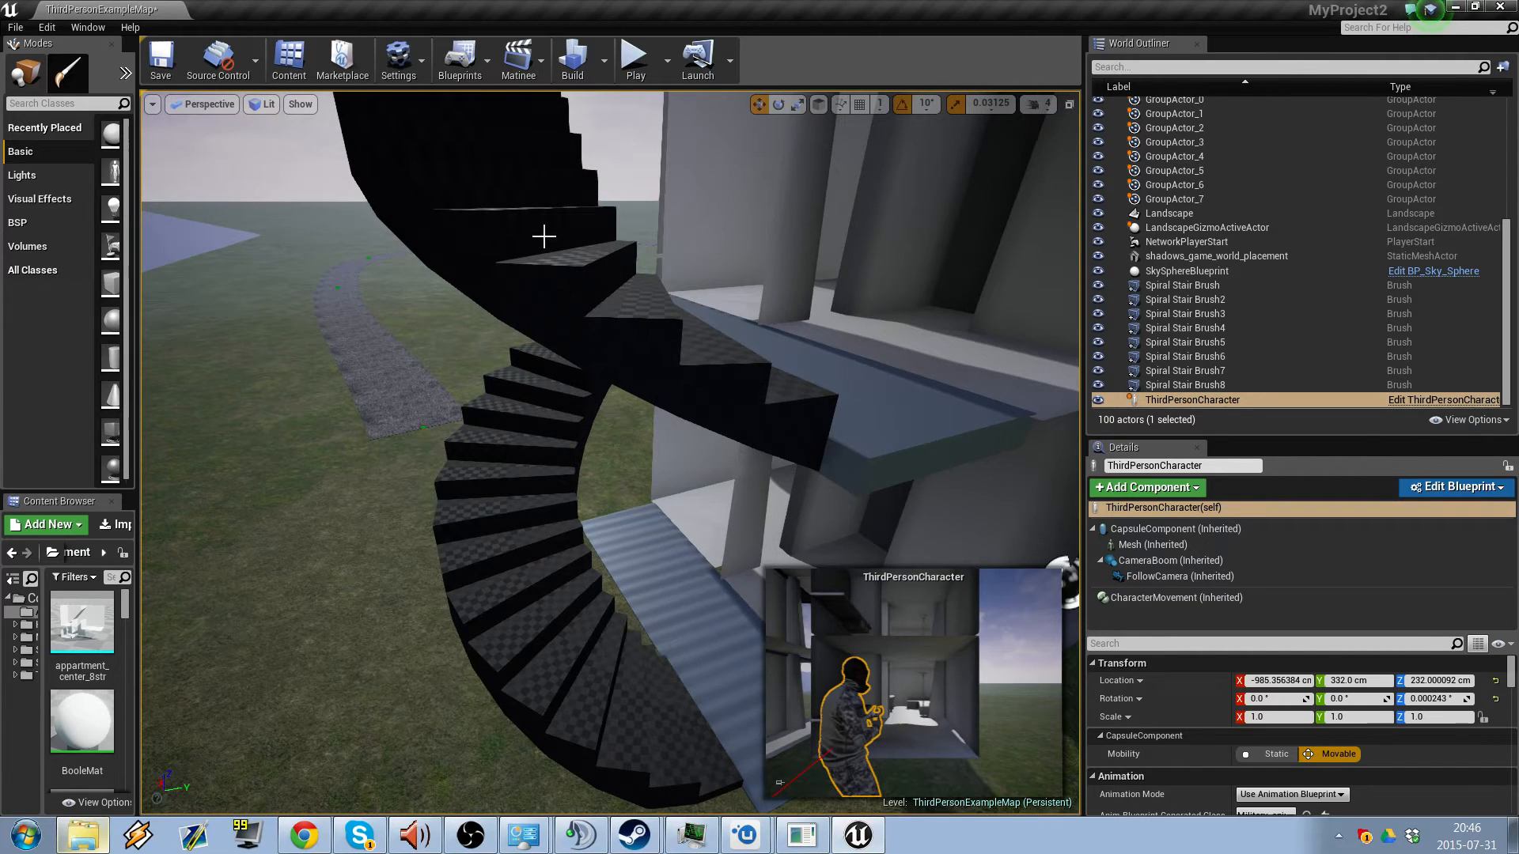
click(572, 318)
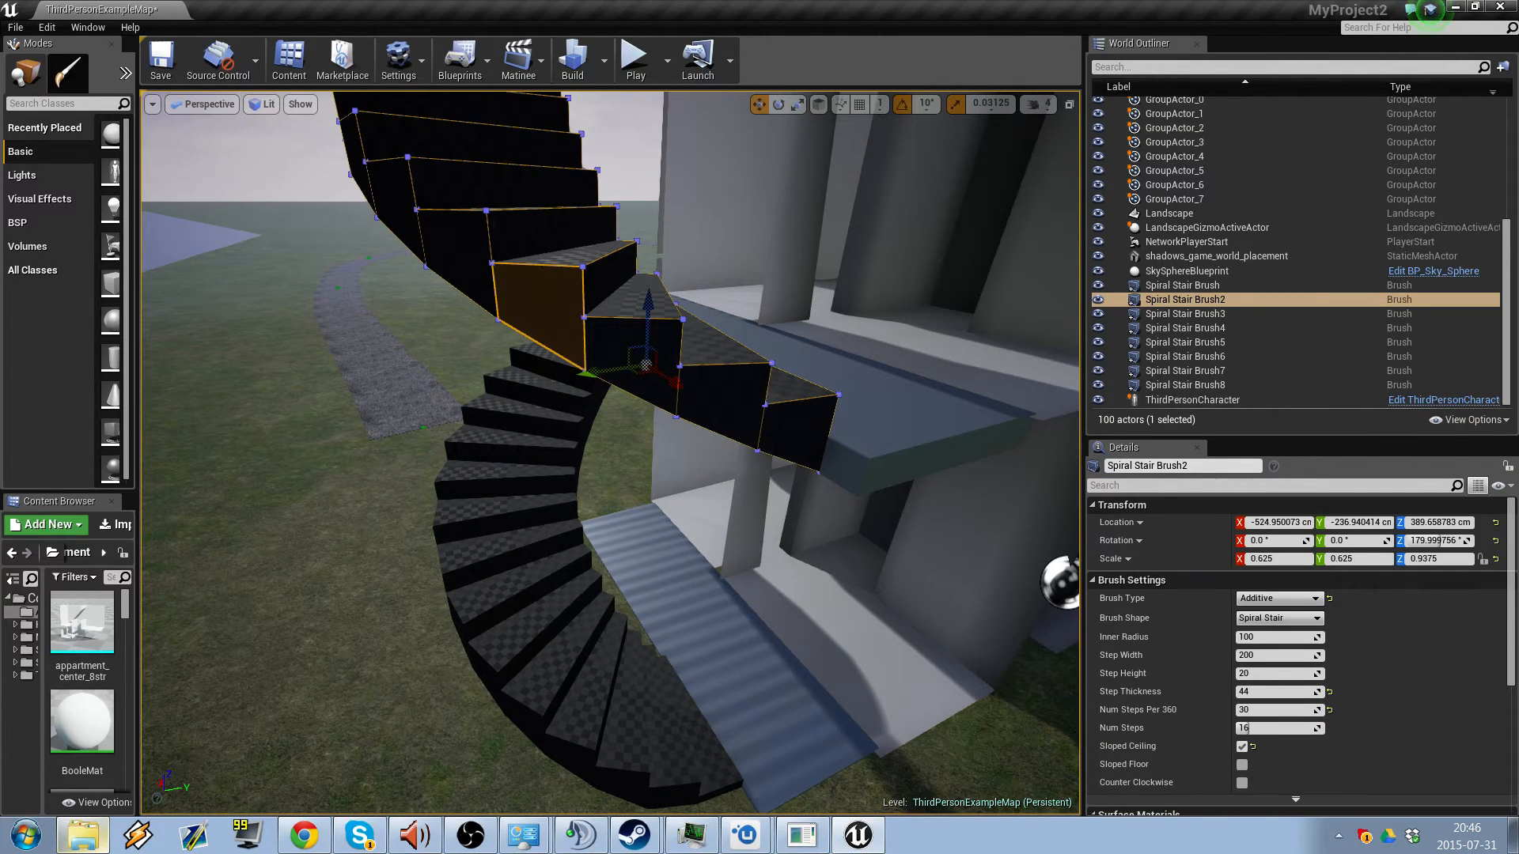
click(569, 663)
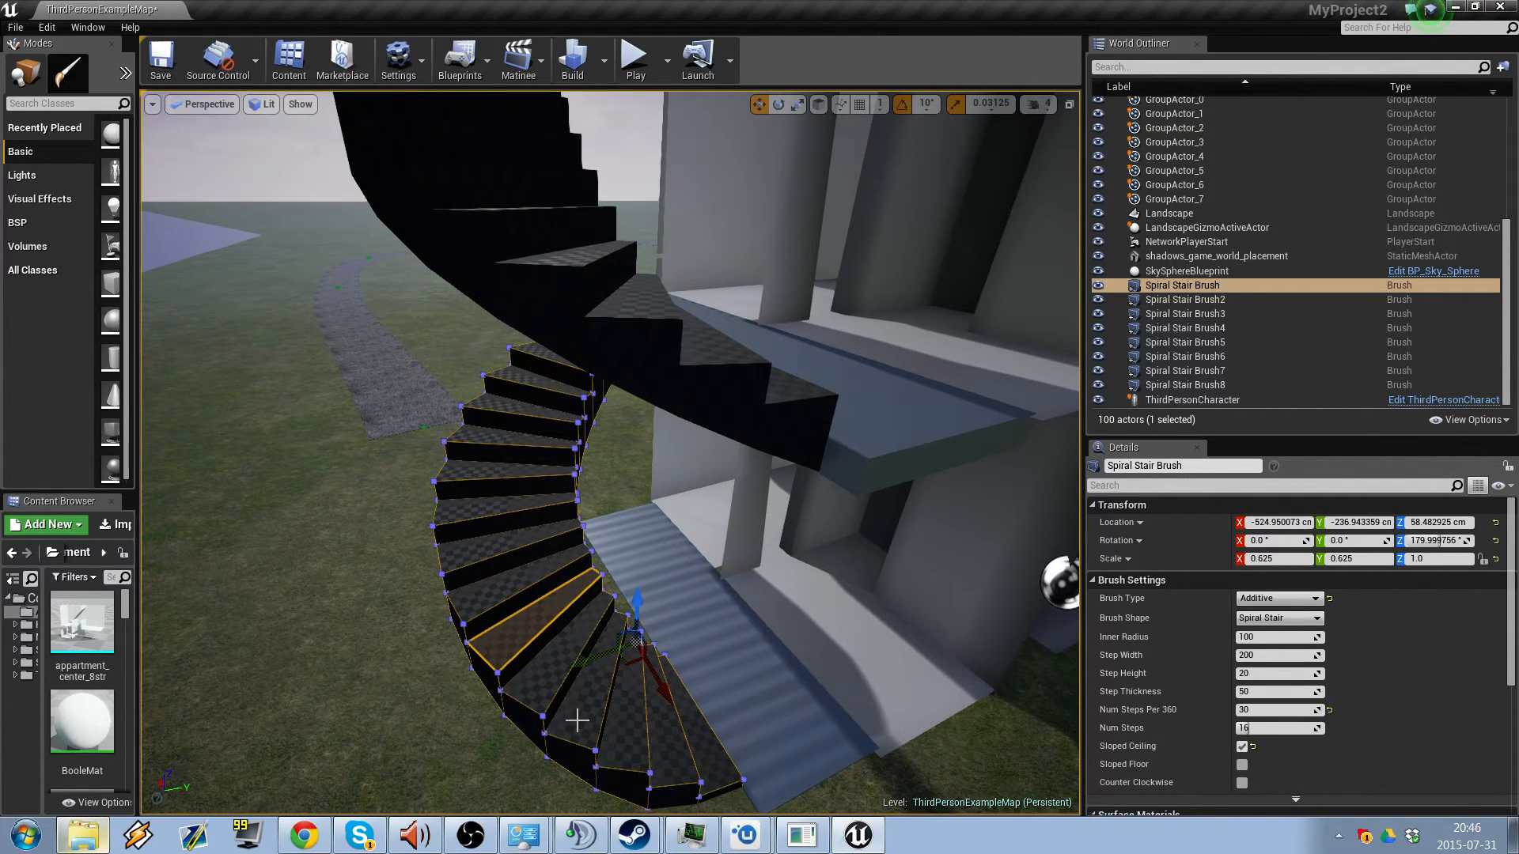
- View the apartment building's open front together with the character and its camera at ground level
right_drag(318, 536, 443, 560)
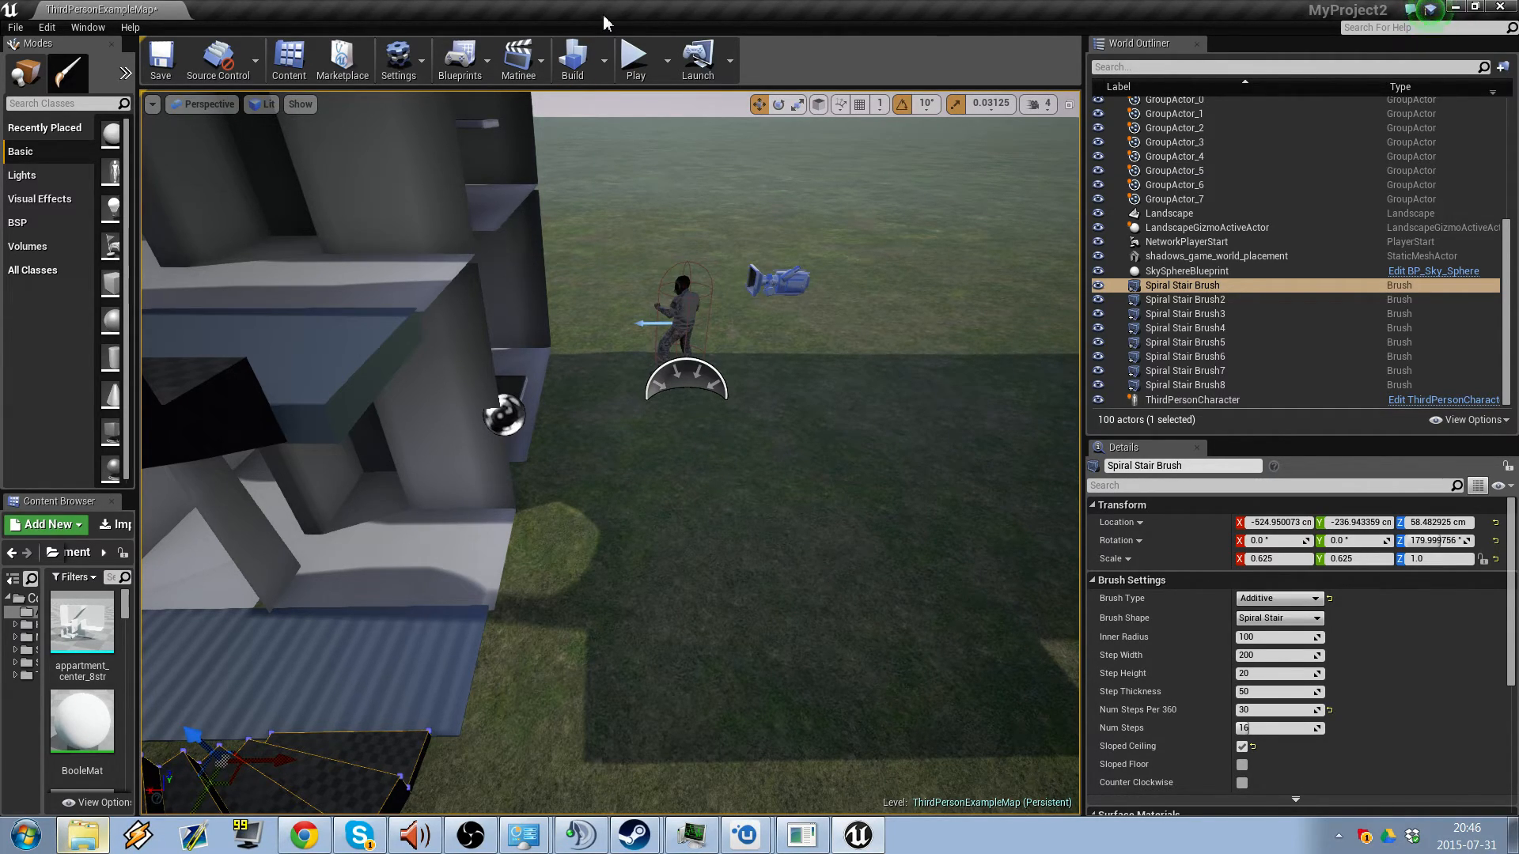
right_drag(893, 475, 792, 360)
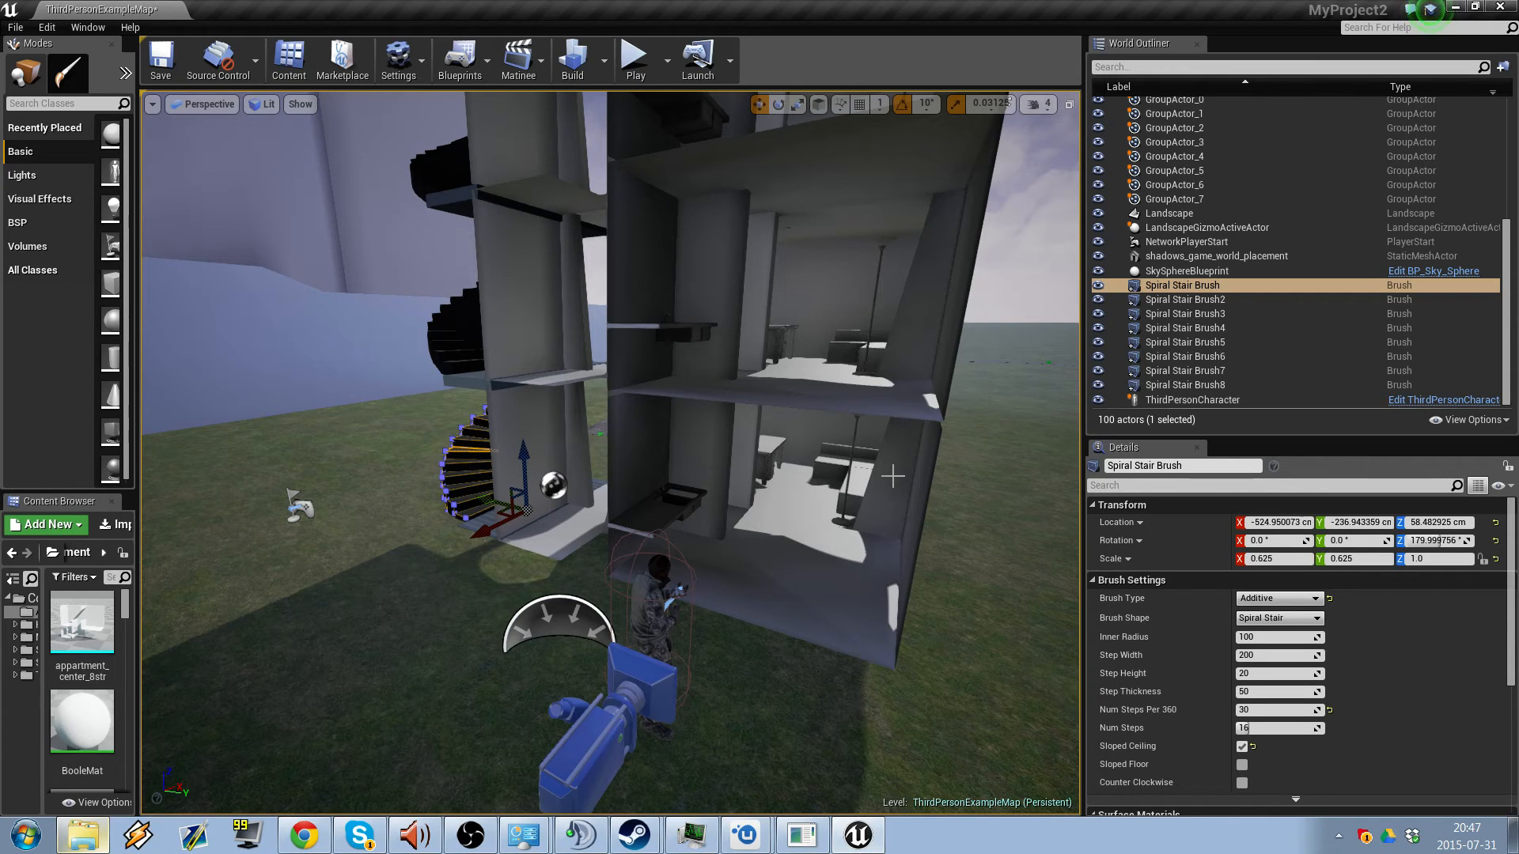
mouse_move(892, 477)
right_down()
mouse_move(892, 309)
mouse_move(894, 435)
mouse_move(912, 456)
right_up()
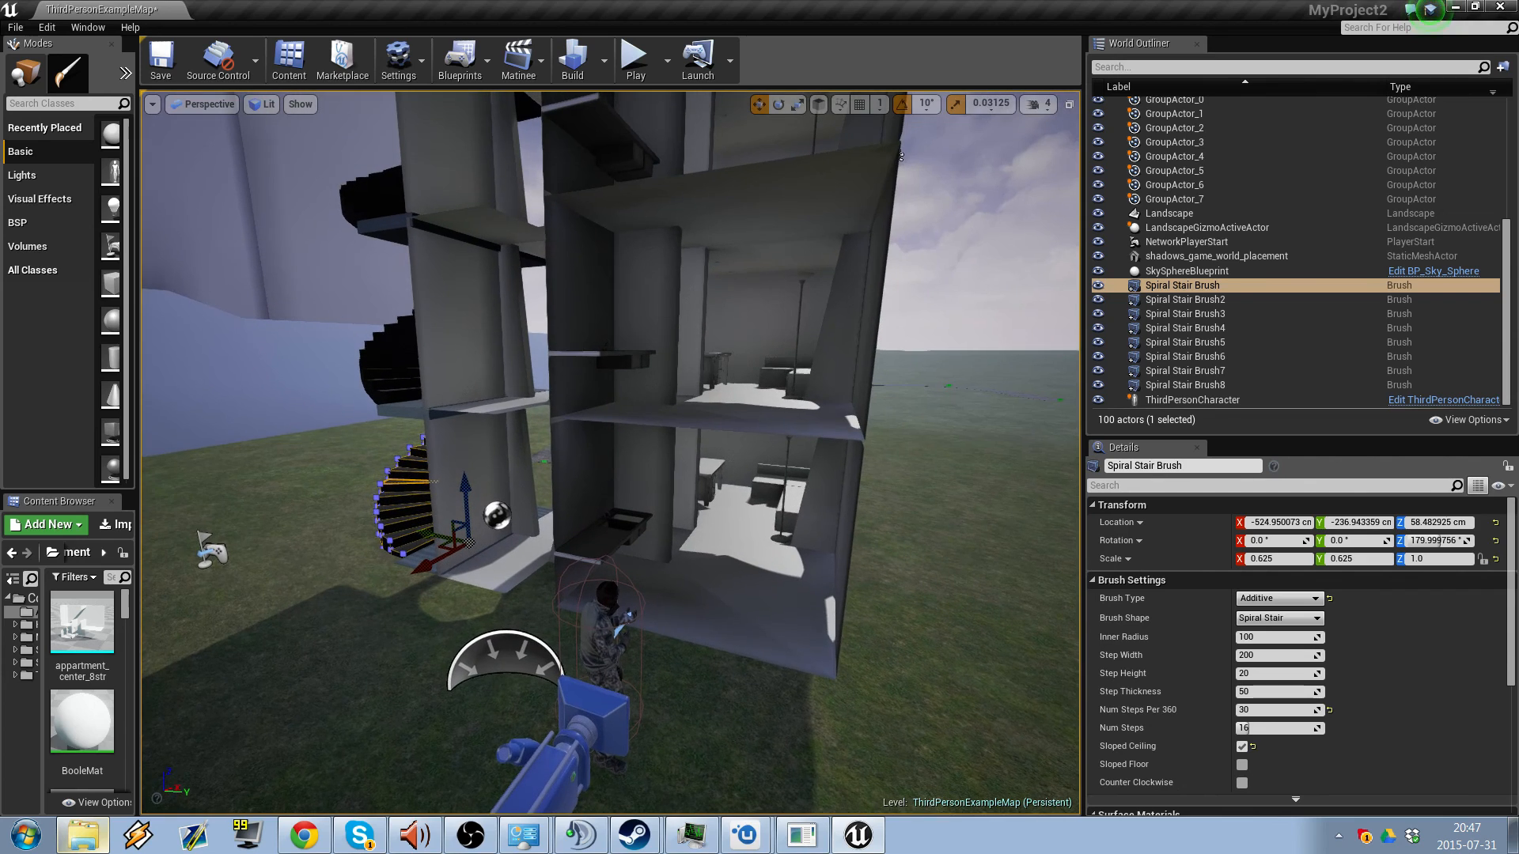